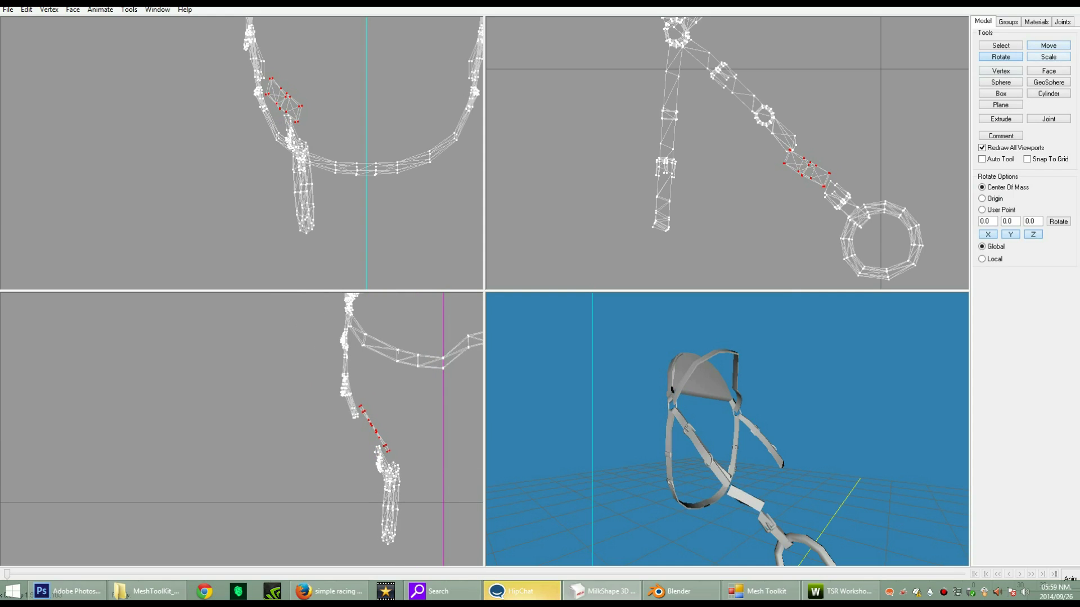
- Reposition and rotate the selected strap segment to match the slope of the diagonal strap between its upper part and the buckle
{"action": "left_click", "coordinate": [1048, 45]}
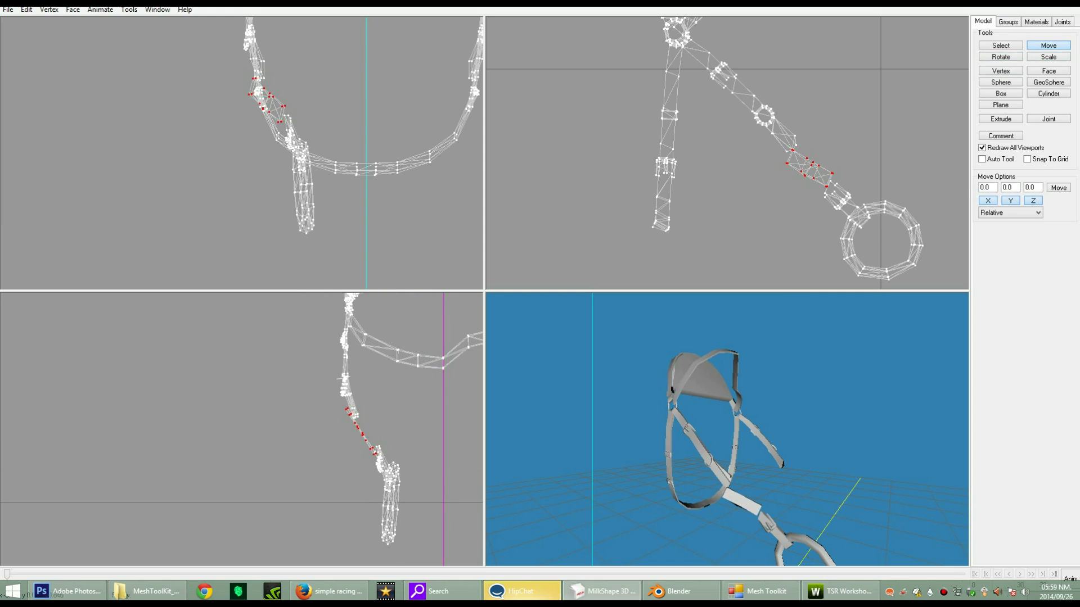
{"action": "mouse_move", "coordinate": [703, 444]}
{"action": "left_mouse_down"}
{"action": "mouse_move", "coordinate": [715, 419]}
{"action": "mouse_move", "coordinate": [722, 447]}
{"action": "left_mouse_up"}
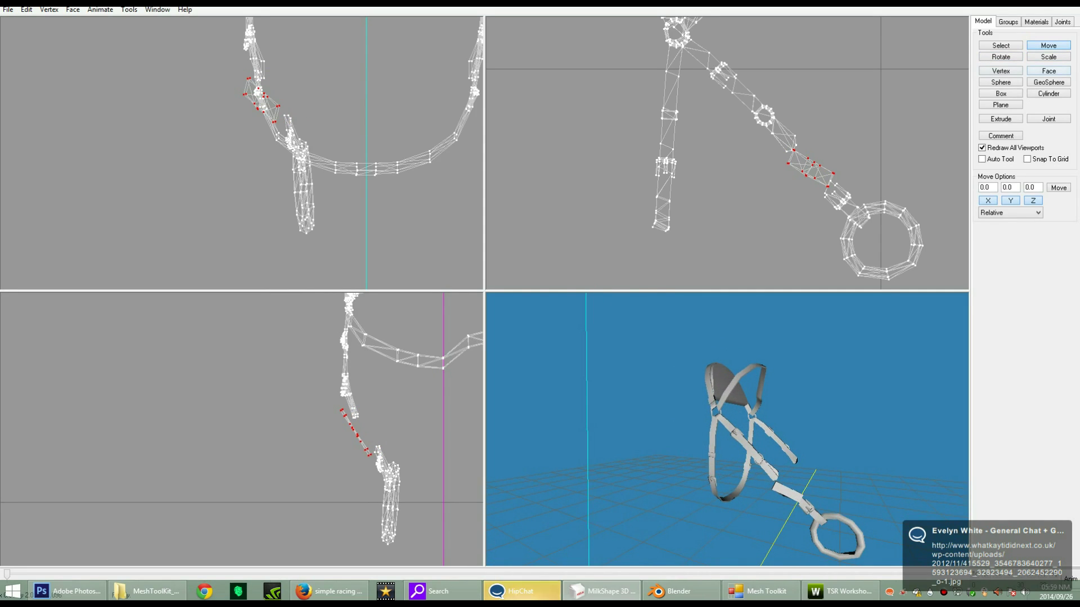
{"action": "left_click", "coordinate": [1001, 57]}
{"action": "left_click_drag", "start_coordinate": [815, 169], "coordinate": [816, 182]}
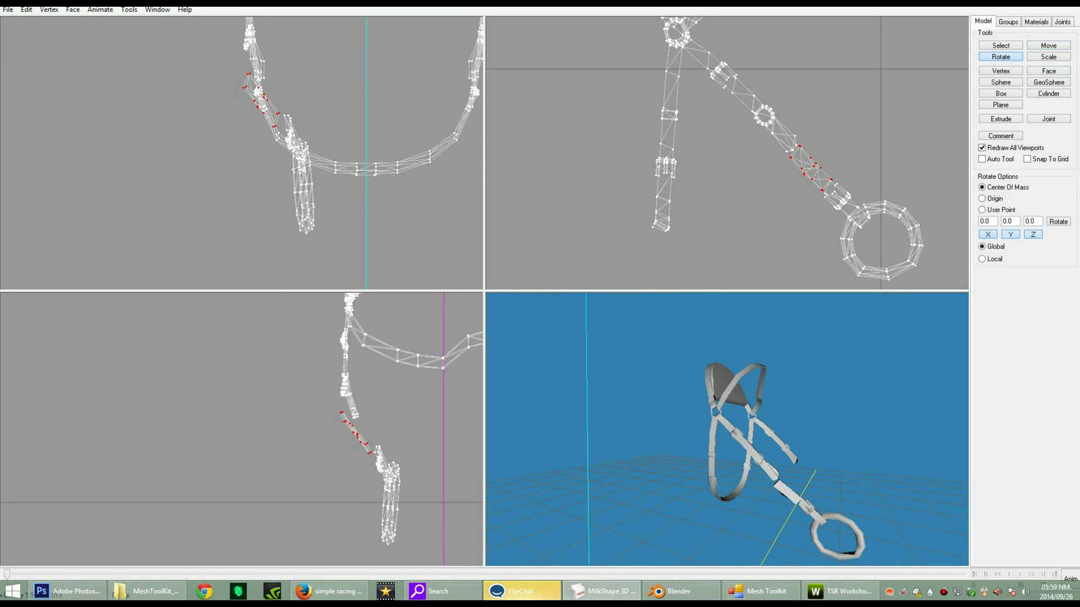
{"action": "left_click_drag", "start_coordinate": [262, 101], "coordinate": [262, 112]}
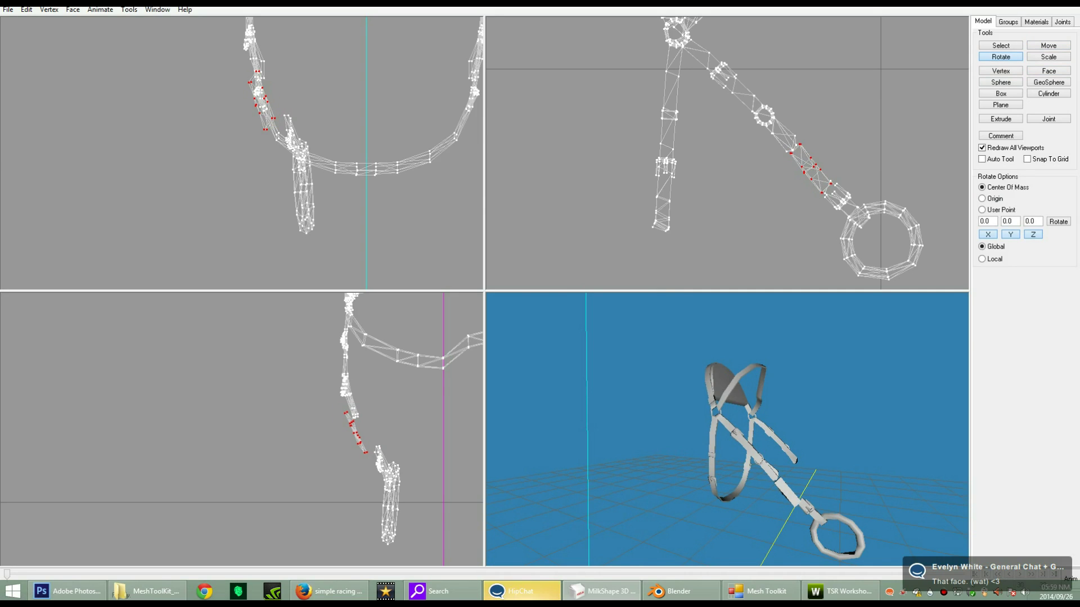
- Shift the selected strap segment into the gap so it joins the upper diagonal strap and the buckle above the large ring
{"action": "left_click", "coordinate": [1048, 46]}
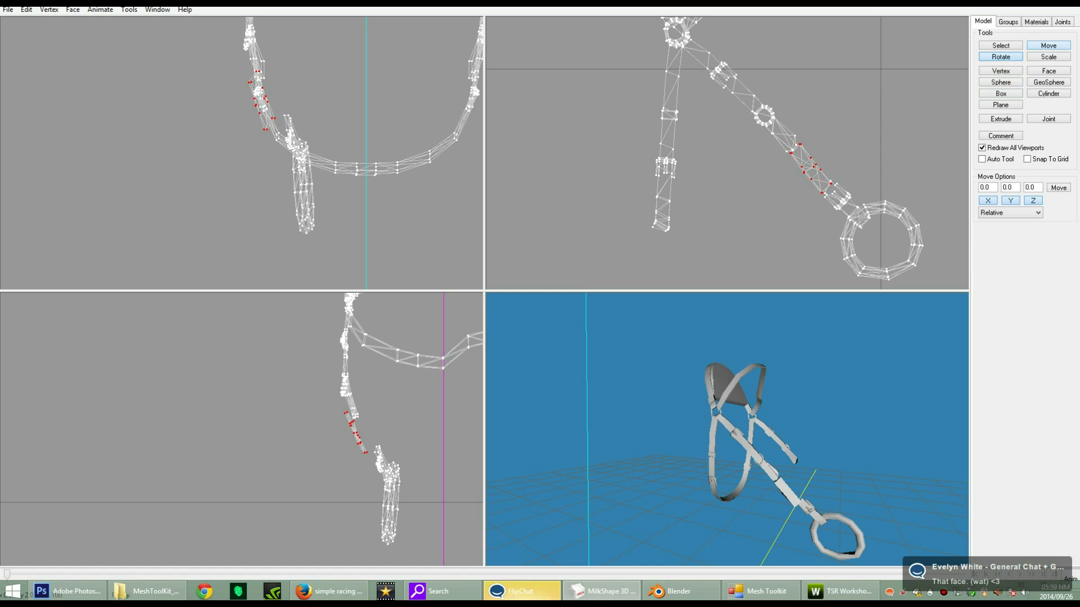
{"action": "left_click_drag", "start_coordinate": [326, 325], "coordinate": [332, 325]}
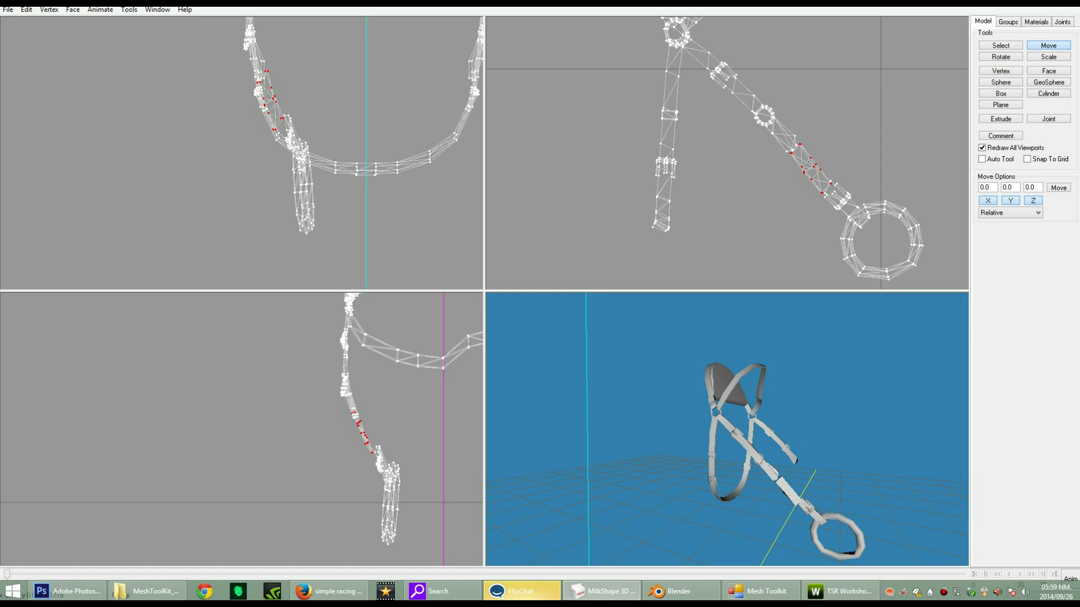
{"action": "left_click_drag", "start_coordinate": [766, 236], "coordinate": [764, 232]}
{"action": "left_click_drag", "start_coordinate": [776, 427], "coordinate": [723, 429]}
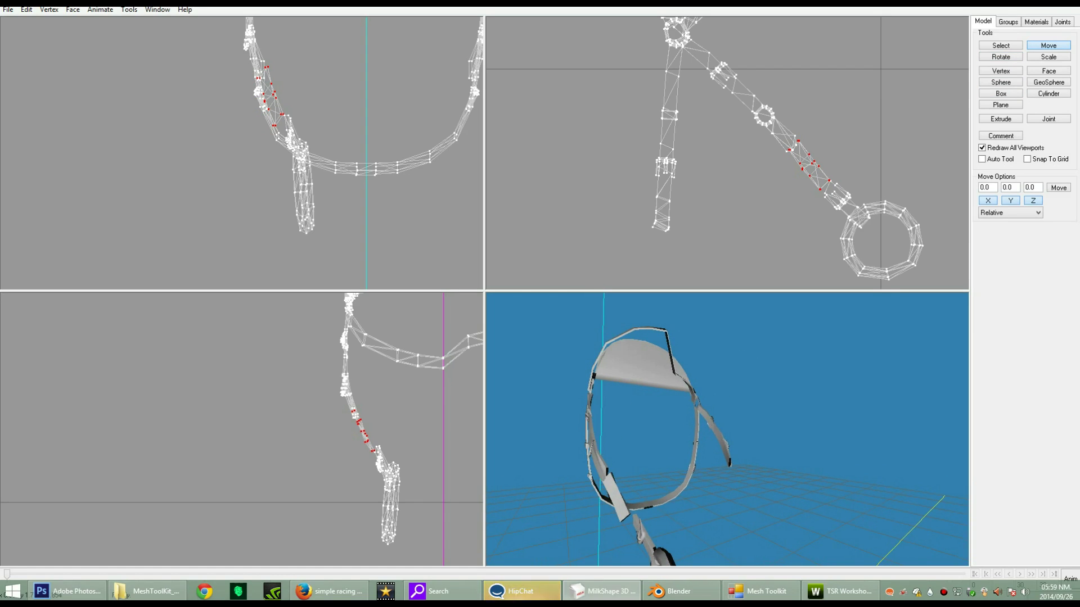
- Select the lower-left corner vertices of the strap segment and move them until they meet the buckle above the large ring
{"action": "left_click", "coordinate": [1000, 46]}
{"action": "left_click", "coordinate": [900, 115]}
{"action": "left_click_drag", "start_coordinate": [816, 189], "coordinate": [825, 195]}
{"action": "left_click", "coordinate": [1048, 46]}
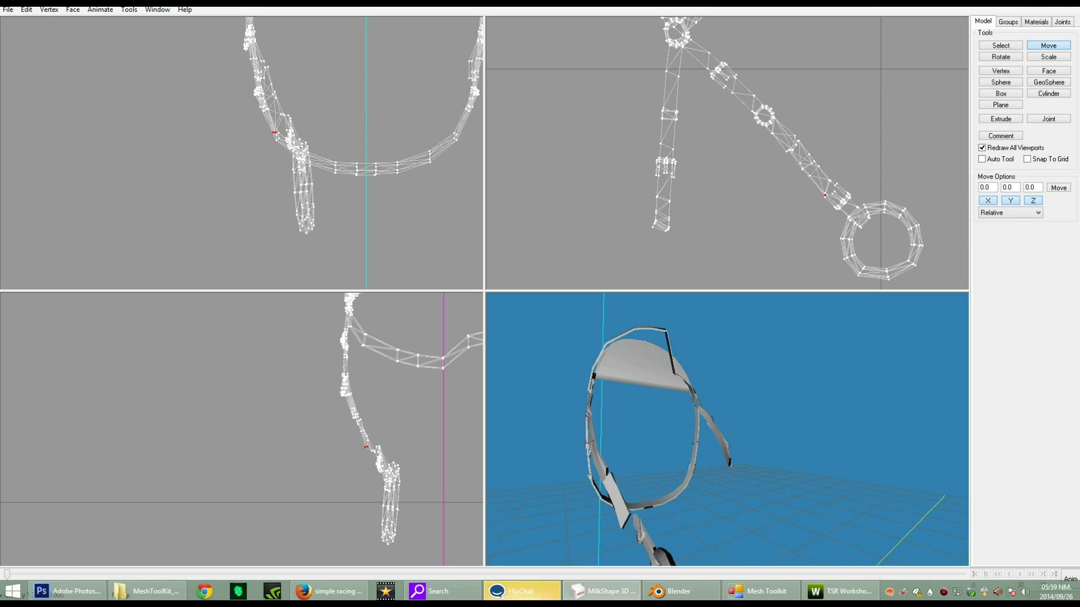
{"action": "left_click_drag", "start_coordinate": [274, 133], "coordinate": [286, 138]}
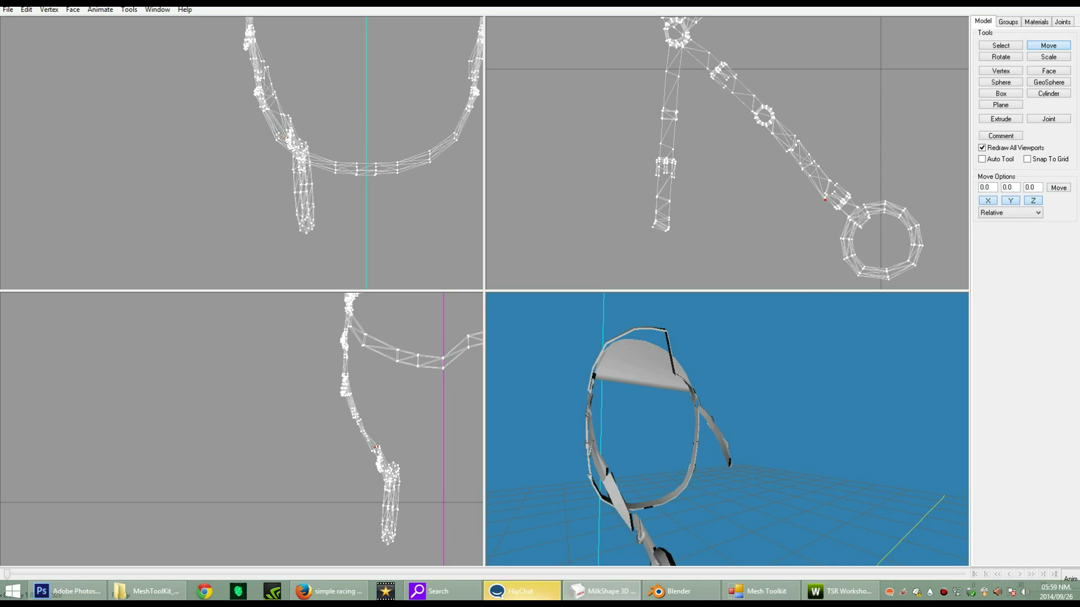
{"action": "left_click_drag", "start_coordinate": [663, 428], "coordinate": [726, 427]}
{"action": "left_click_drag", "start_coordinate": [287, 138], "coordinate": [293, 138]}
{"action": "left_click_drag", "start_coordinate": [382, 446], "coordinate": [379, 450]}
{"action": "left_click_drag", "start_coordinate": [289, 138], "coordinate": [287, 138]}
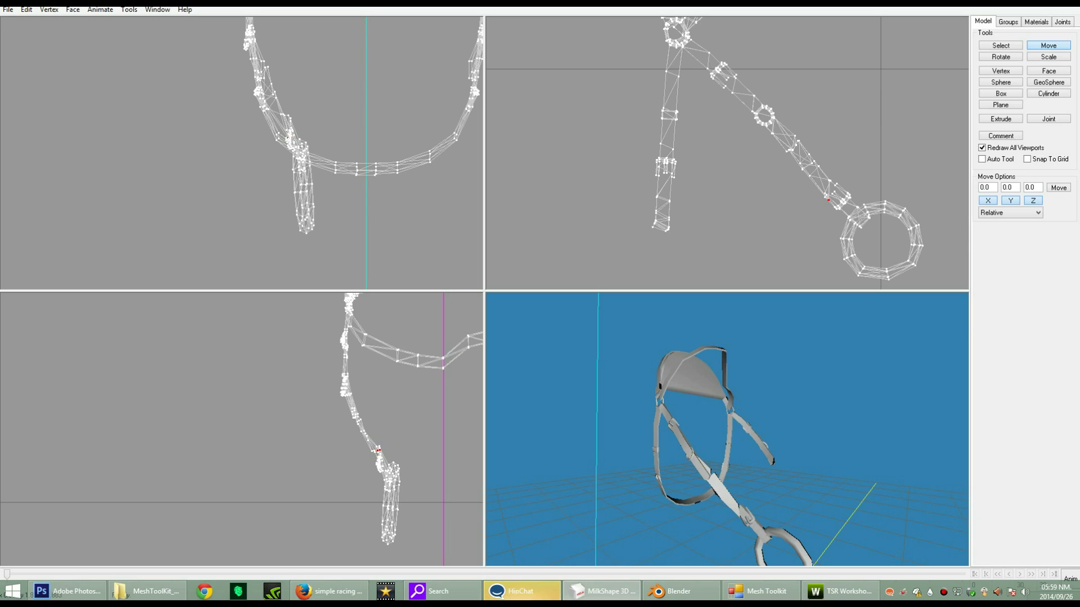
{"action": "left_click_drag", "start_coordinate": [828, 200], "coordinate": [825, 195]}
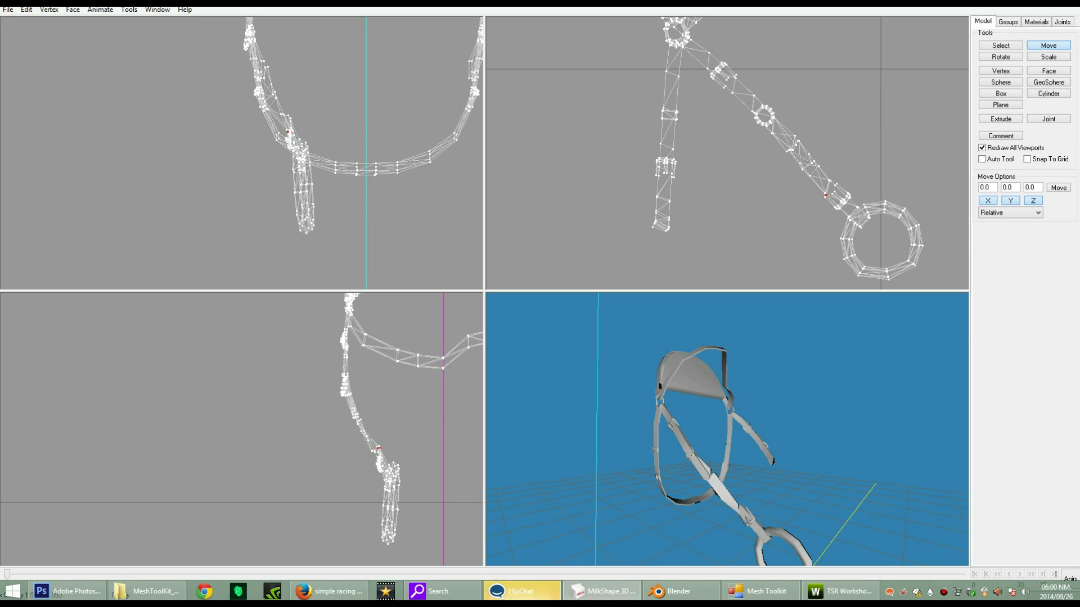
{"action": "left_click_drag", "start_coordinate": [725, 430], "coordinate": [738, 430]}
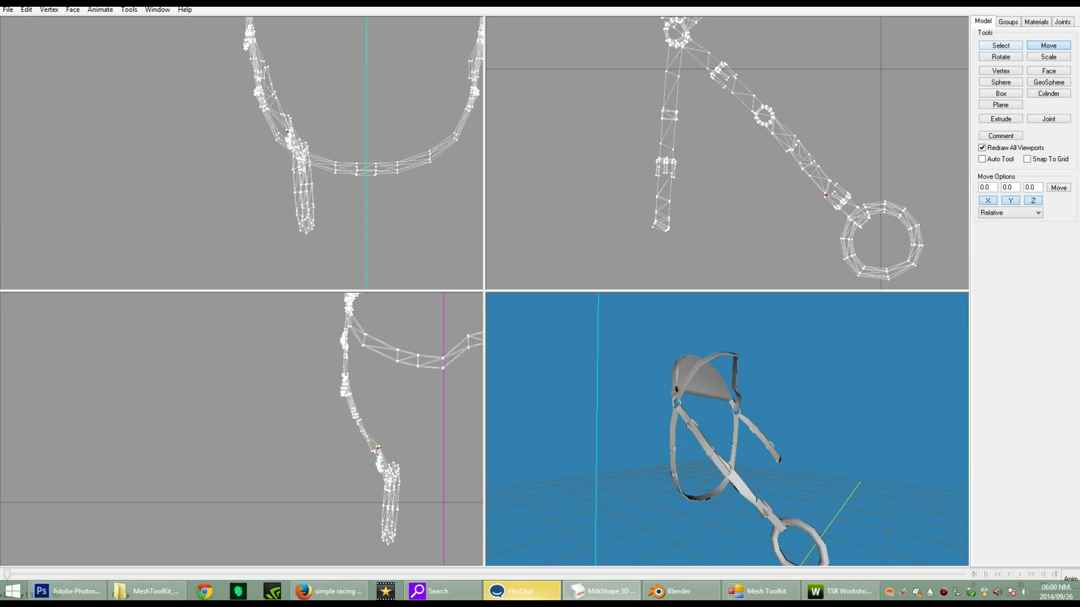
- Select the segment's lower-right corner vertices, then select its upper-end corner vertex and move it onto the adjoining strap
{"action": "left_click", "coordinate": [1001, 46]}
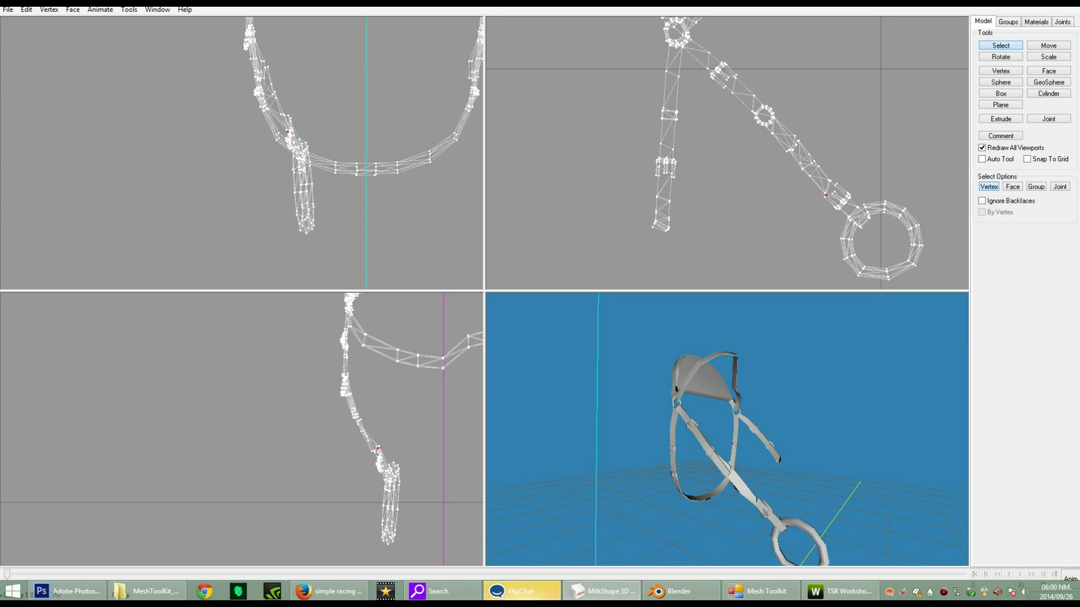
{"action": "left_click_drag", "start_coordinate": [829, 182], "coordinate": [834, 182]}
{"action": "key", "text": "F2"}
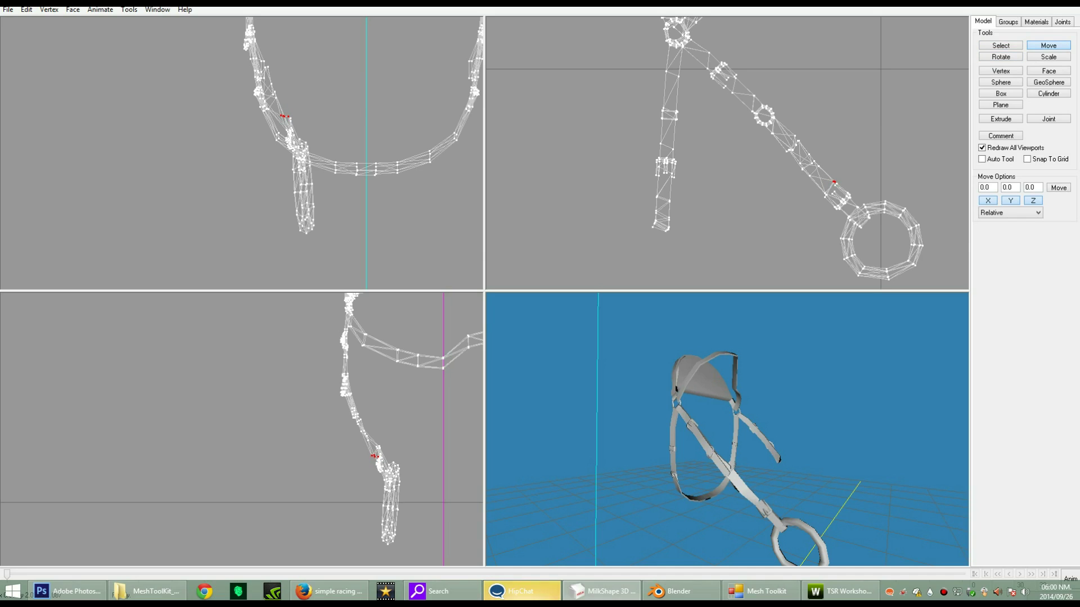
{"action": "key", "text": "F1"}
{"action": "left_click", "coordinate": [811, 130]}
{"action": "mouse_move", "coordinate": [812, 130]}
{"action": "left_mouse_down"}
{"action": "mouse_move", "coordinate": [802, 146]}
{"action": "mouse_move", "coordinate": [795, 137]}
{"action": "left_mouse_up"}
{"action": "left_click", "coordinate": [1048, 45]}
{"action": "left_click_drag", "start_coordinate": [267, 63], "coordinate": [262, 61]}
{"action": "left_click_drag", "start_coordinate": [731, 431], "coordinate": [779, 428]}
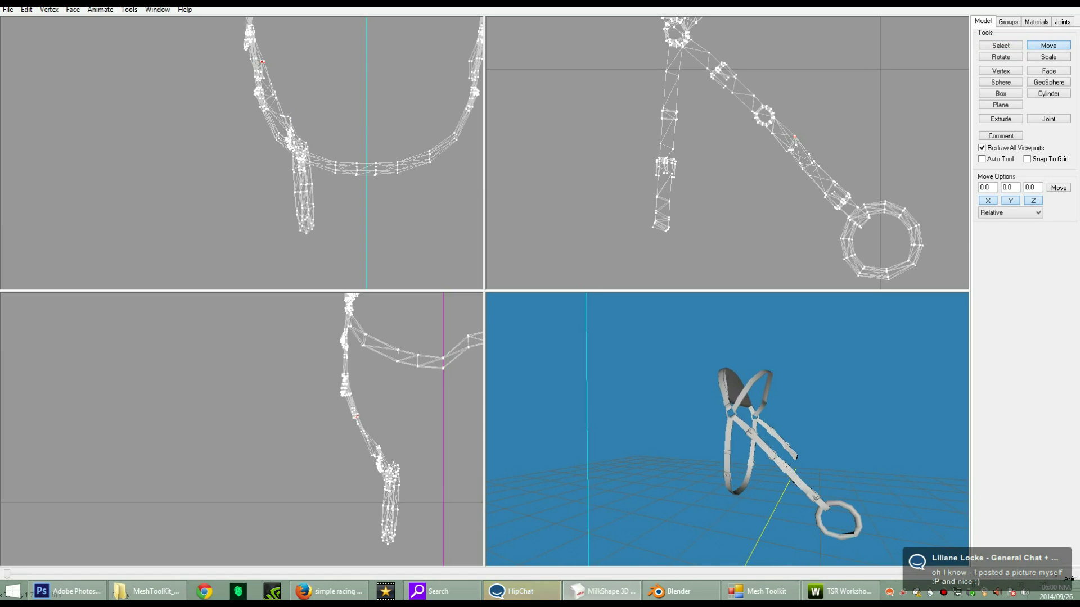
- Select the upper-end corner vertices where the strap pieces meet, applying Weld To Nearest and Weld Together
{"action": "left_click", "coordinate": [1001, 46]}
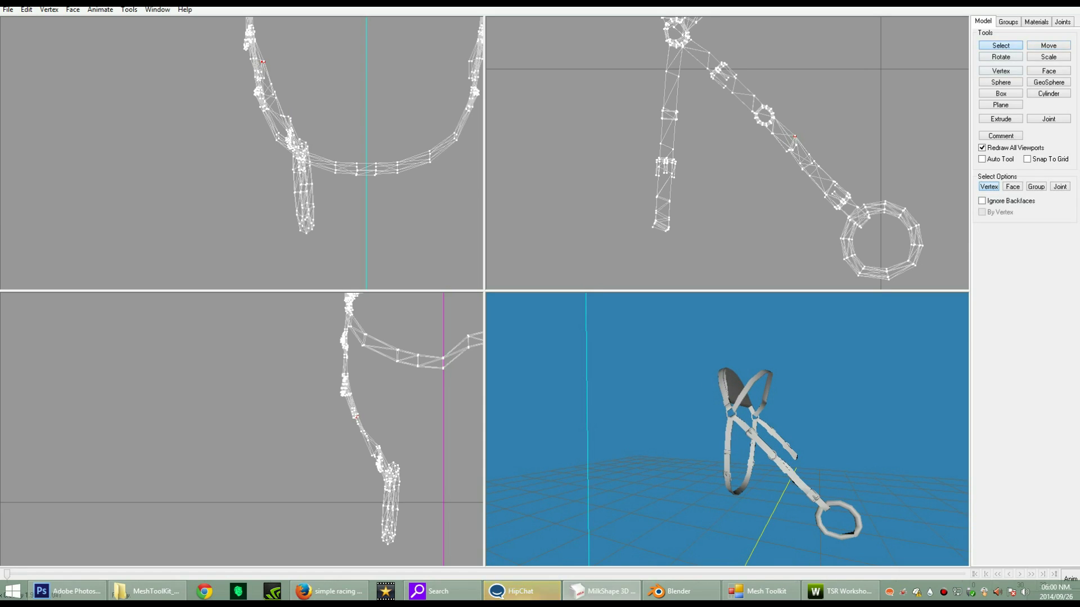
{"action": "left_click", "coordinate": [263, 62]}
{"action": "left_click", "coordinate": [49, 9]}
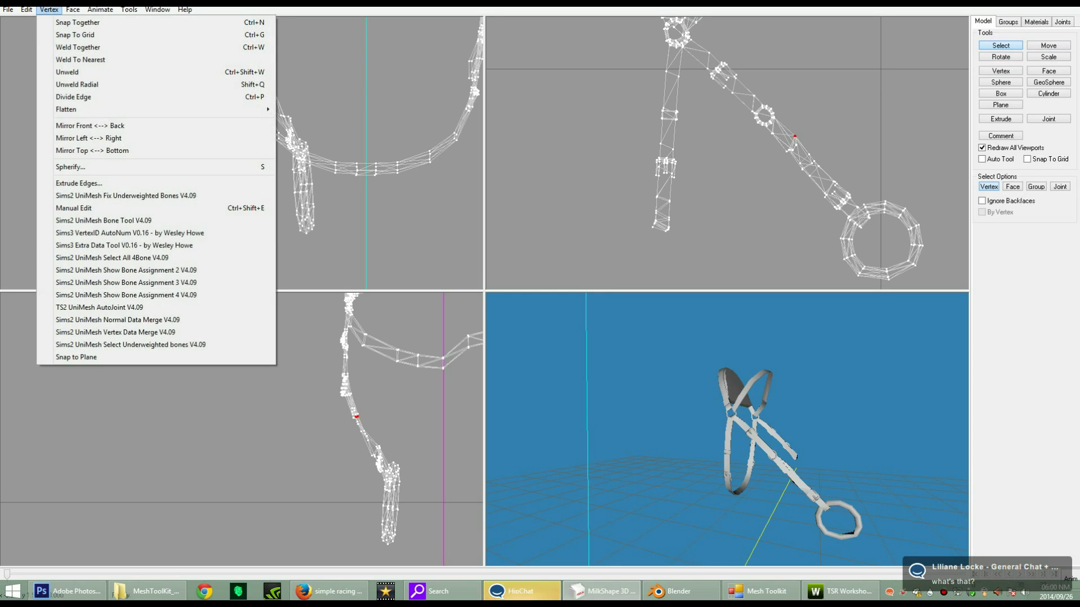
{"action": "mouse_move", "coordinate": [73, 9]}
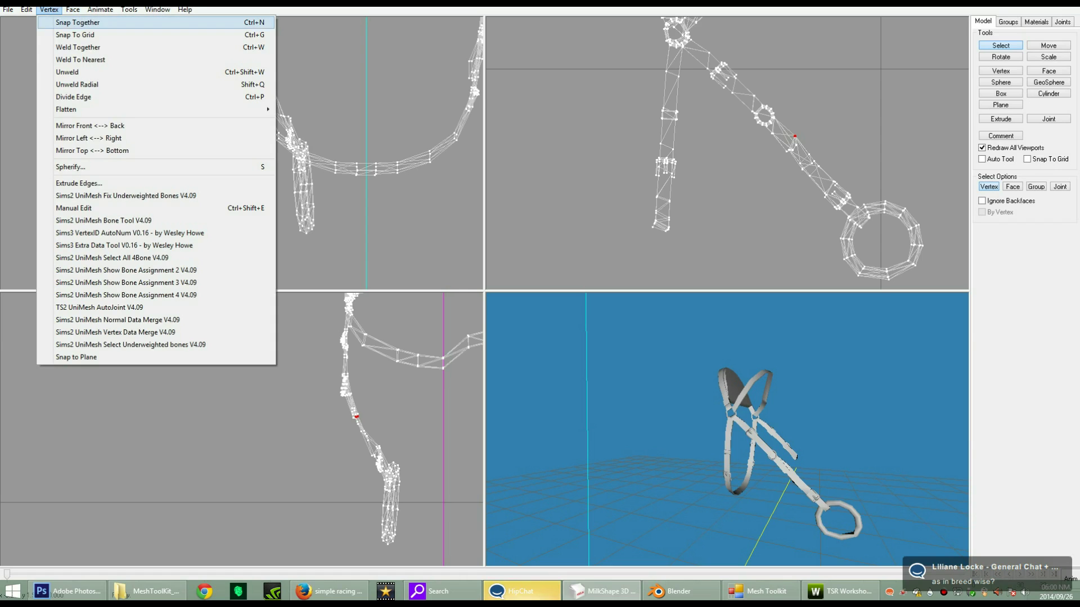
{"action": "left_click", "coordinate": [81, 59]}
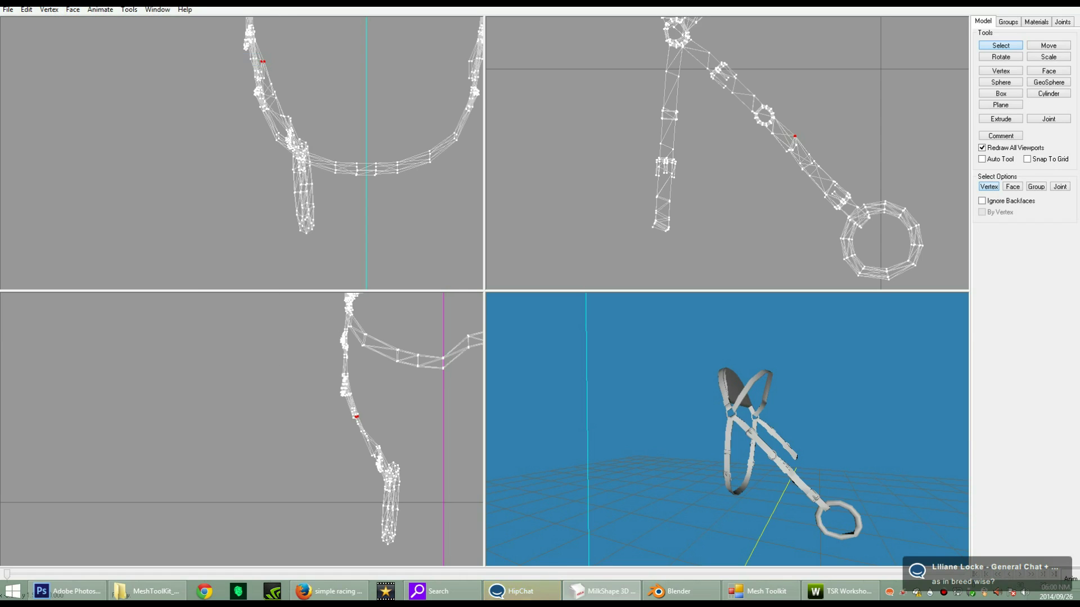
{"action": "left_click", "coordinate": [49, 10]}
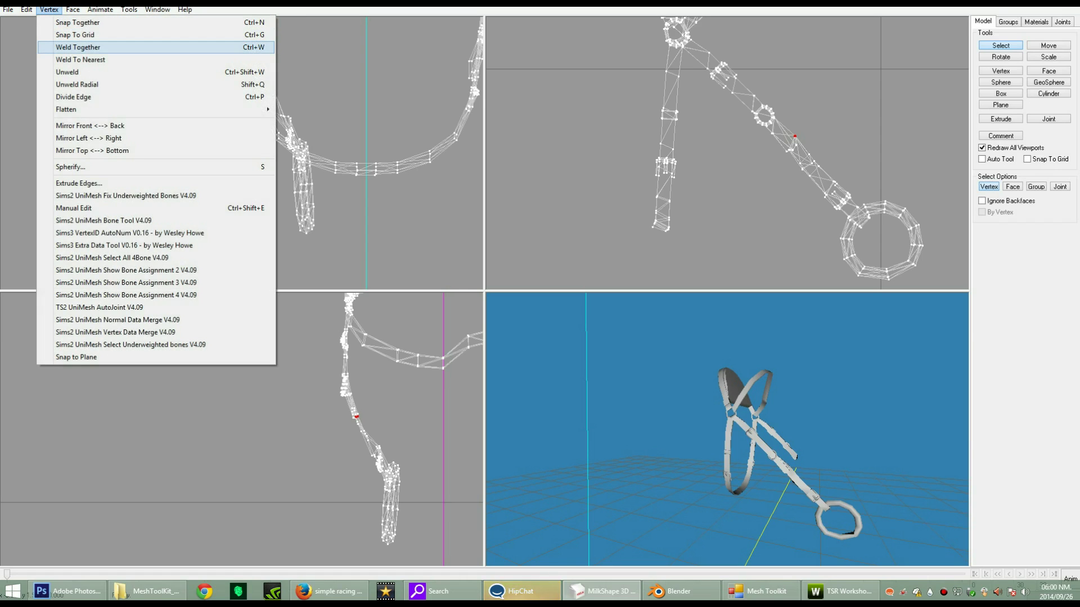
{"action": "left_click", "coordinate": [81, 47]}
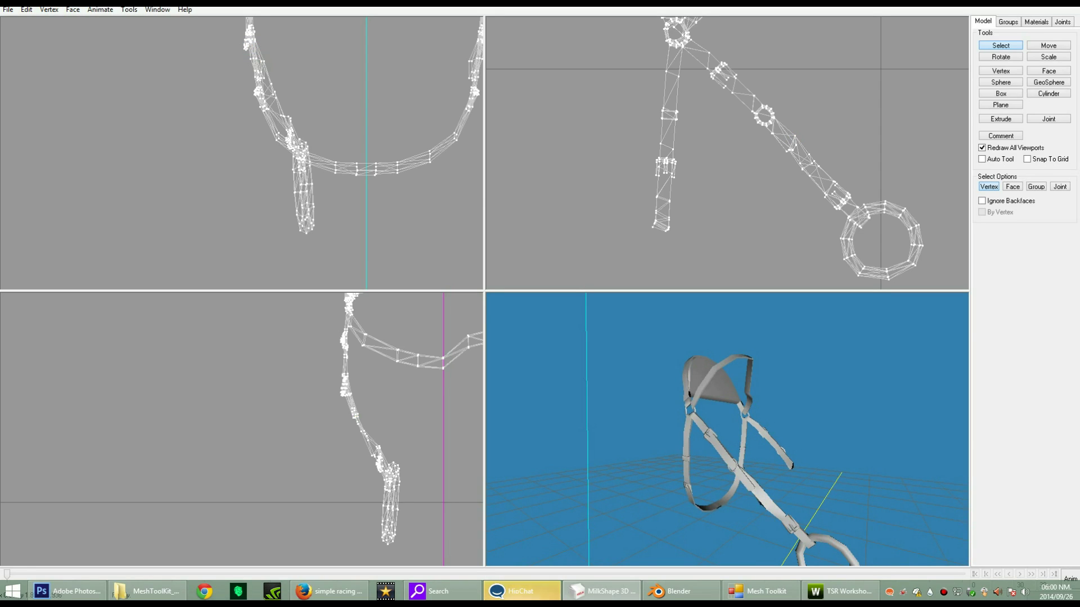
- Select the lower-right corner vertices near the buckle and apply Weld To Nearest, Weld Together and Weld To Nearest again
{"action": "left_click_drag", "start_coordinate": [836, 184], "coordinate": [836, 186]}
{"action": "left_click", "coordinate": [49, 10]}
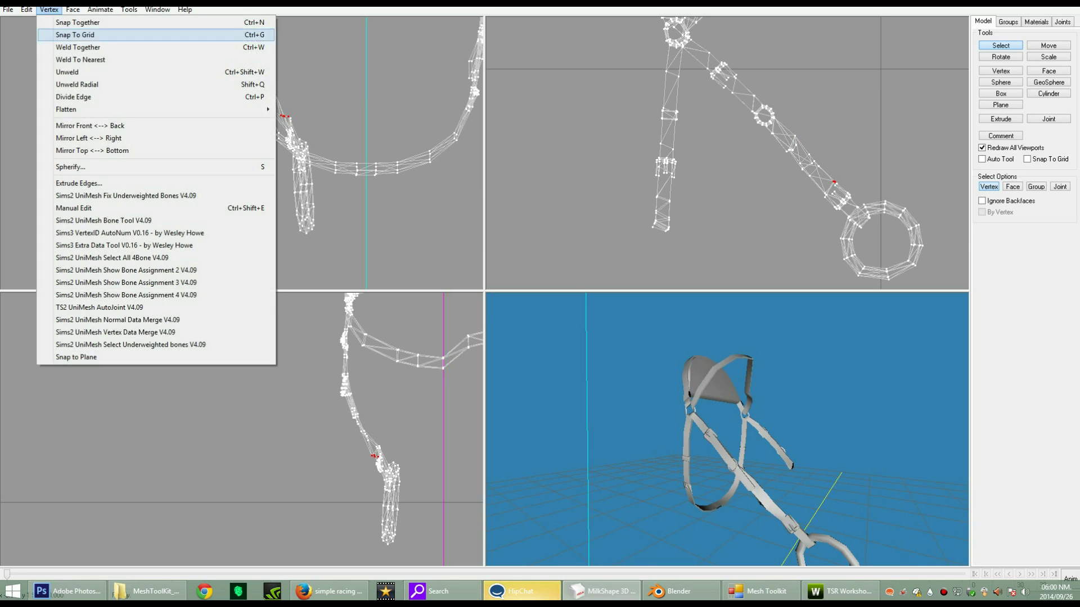
{"action": "left_click", "coordinate": [81, 60]}
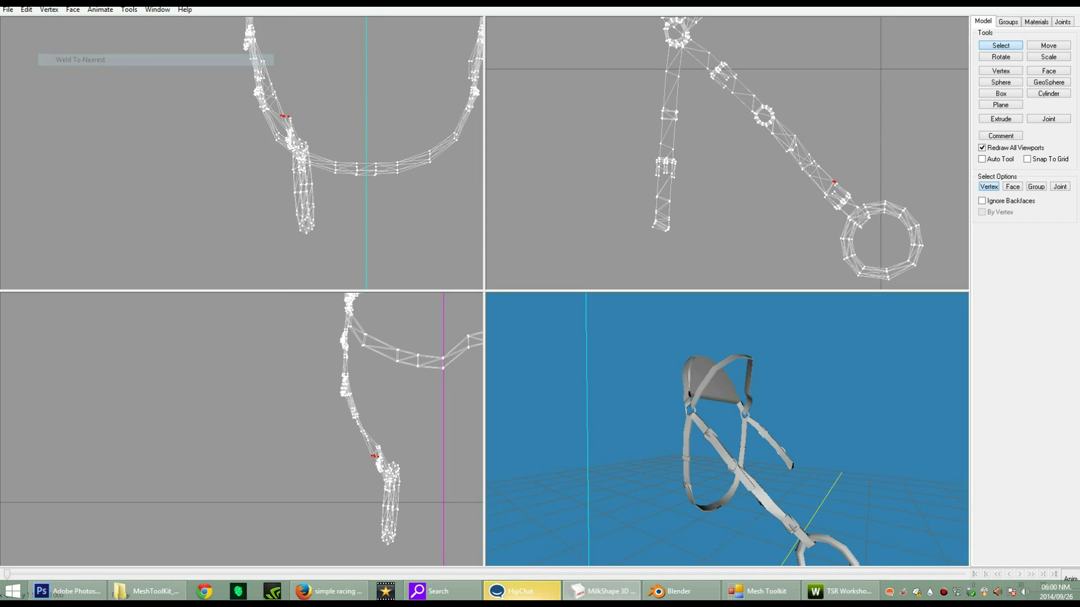
{"action": "left_click", "coordinate": [49, 9]}
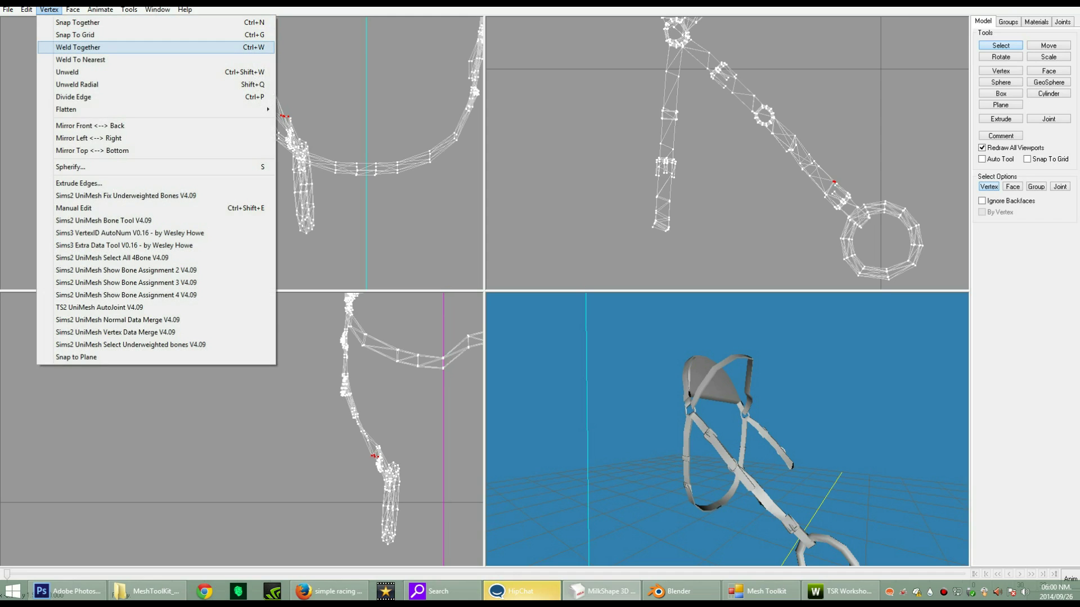
{"action": "left_click", "coordinate": [78, 47]}
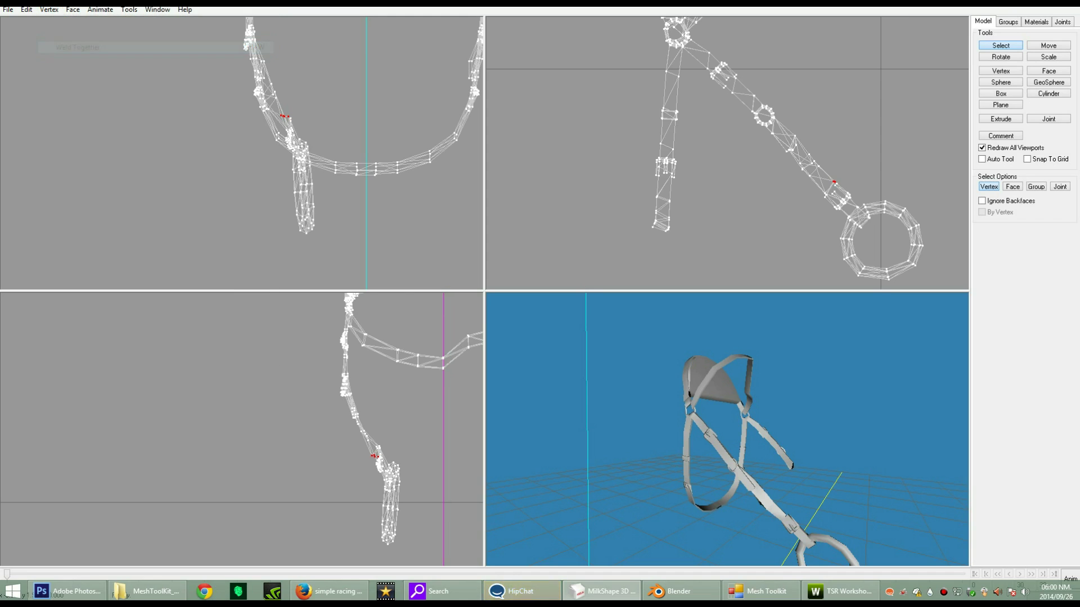
{"action": "left_click", "coordinate": [49, 9]}
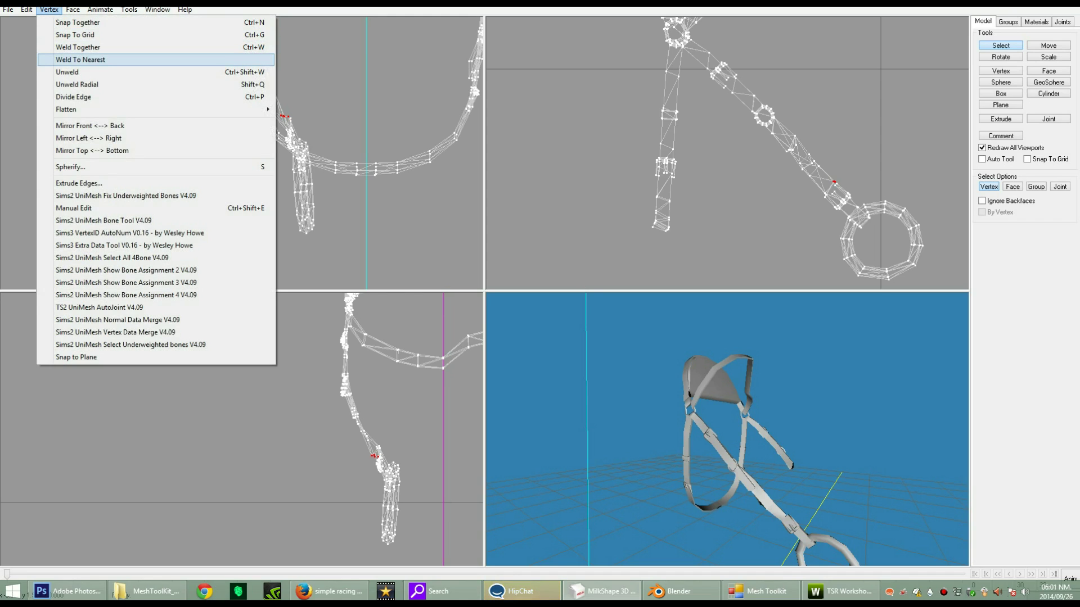
{"action": "left_click", "coordinate": [80, 60]}
{"action": "left_click_drag", "start_coordinate": [726, 427], "coordinate": [579, 427]}
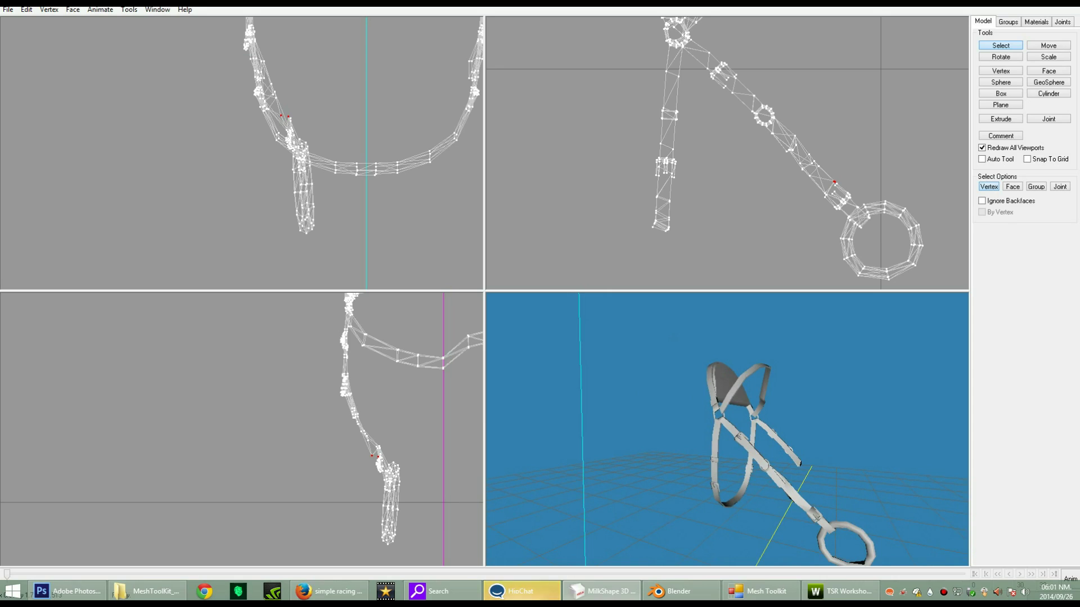
- Undo the recent welds and vertex moves on the strap segment back to the lower corner adjustment
{"action": "left_click", "coordinate": [794, 135]}
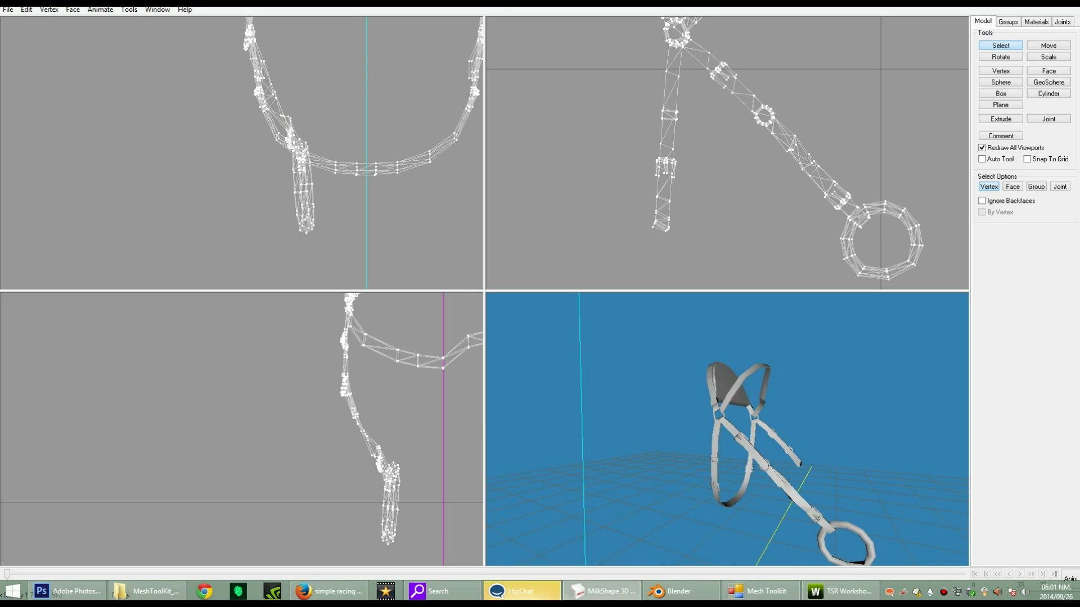
{"action": "key", "text": "ctrl+z"}
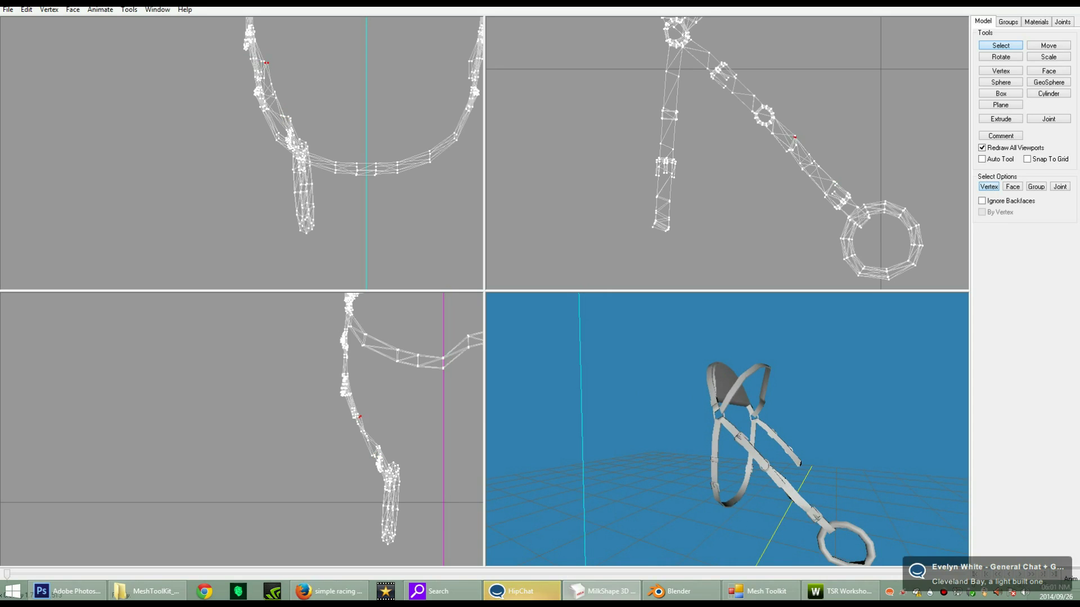
{"action": "key", "text": "ctrl+z"}
{"action": "key", "text": "ctrl+z"}
{"action": "key", "text": "ctrl+z"}
{"action": "left_click_drag", "start_coordinate": [759, 427], "coordinate": [641, 426]}
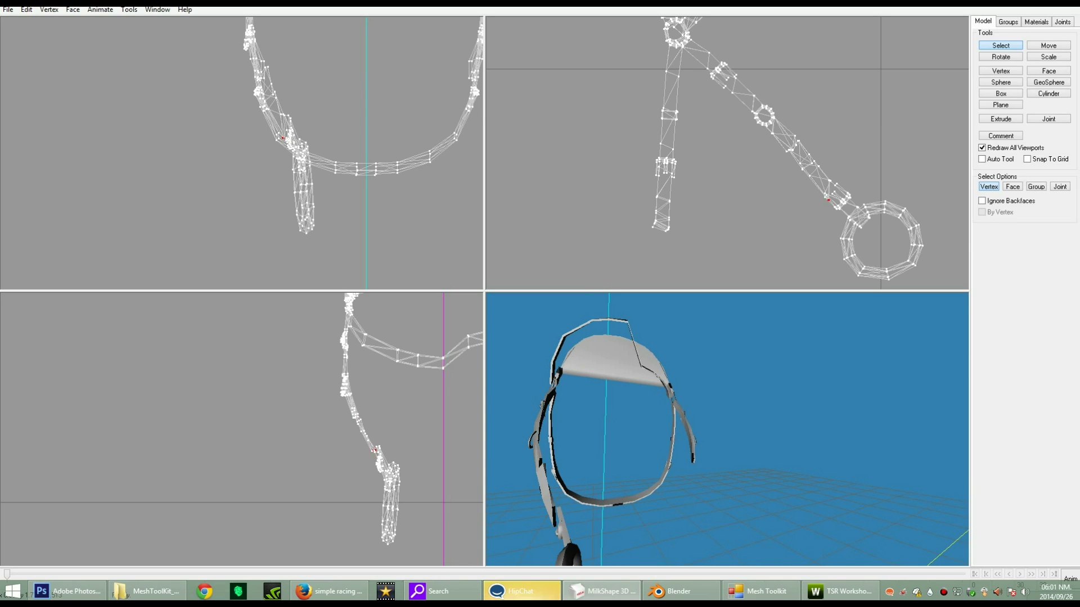
- Redo the undone vertex moves and welds on the strap segment, through the last weld at the lower-right corner
{"action": "left_click", "coordinate": [27, 9]}
{"action": "left_click", "coordinate": [52, 35]}
{"action": "left_click", "coordinate": [26, 9]}
{"action": "left_click", "coordinate": [51, 35]}
{"action": "left_click", "coordinate": [27, 9]}
{"action": "left_click", "coordinate": [52, 35]}
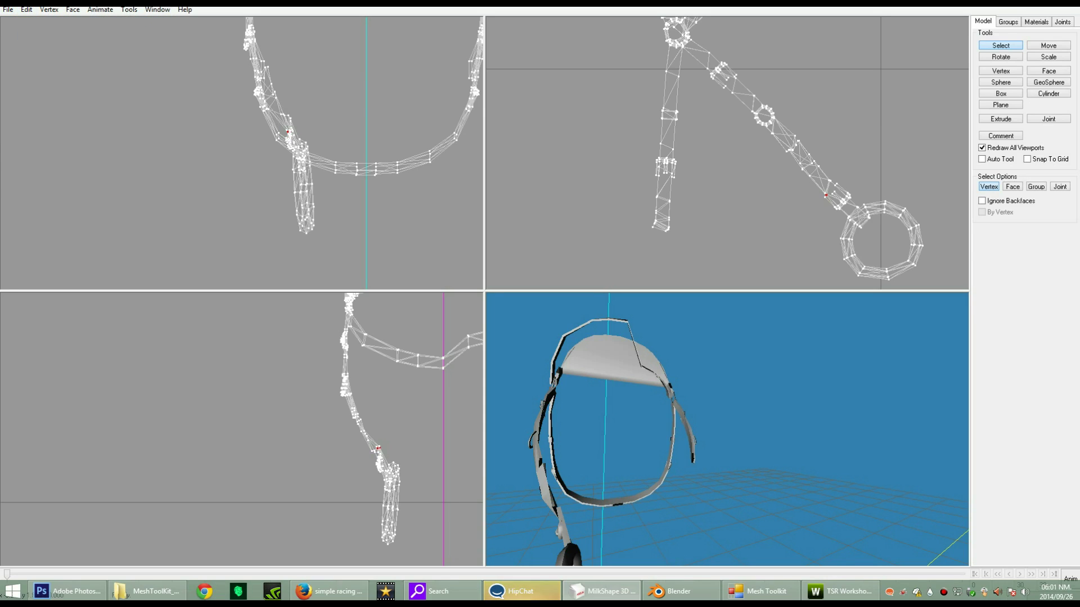
{"action": "key", "text": "ctrl+z"}
{"action": "key", "text": "ctrl+z"}
{"action": "key", "text": "ctrl+z"}
{"action": "key", "text": "ctrl+z"}
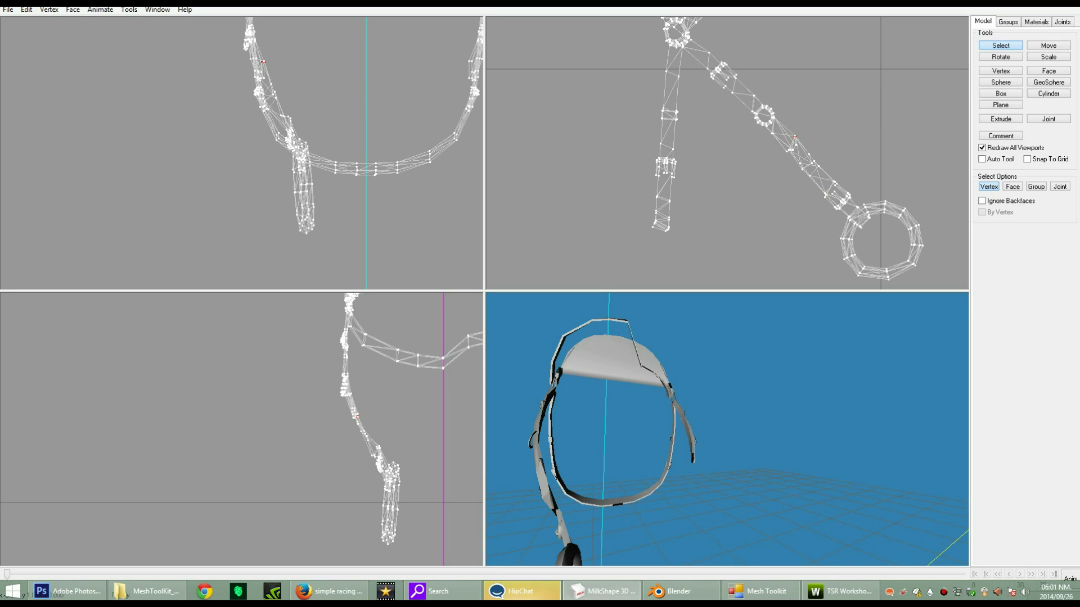
{"action": "key", "text": "ctrl+y"}
{"action": "key", "text": "ctrl+y"}
{"action": "key", "text": "ctrl+y"}
{"action": "key", "text": "ctrl+y"}
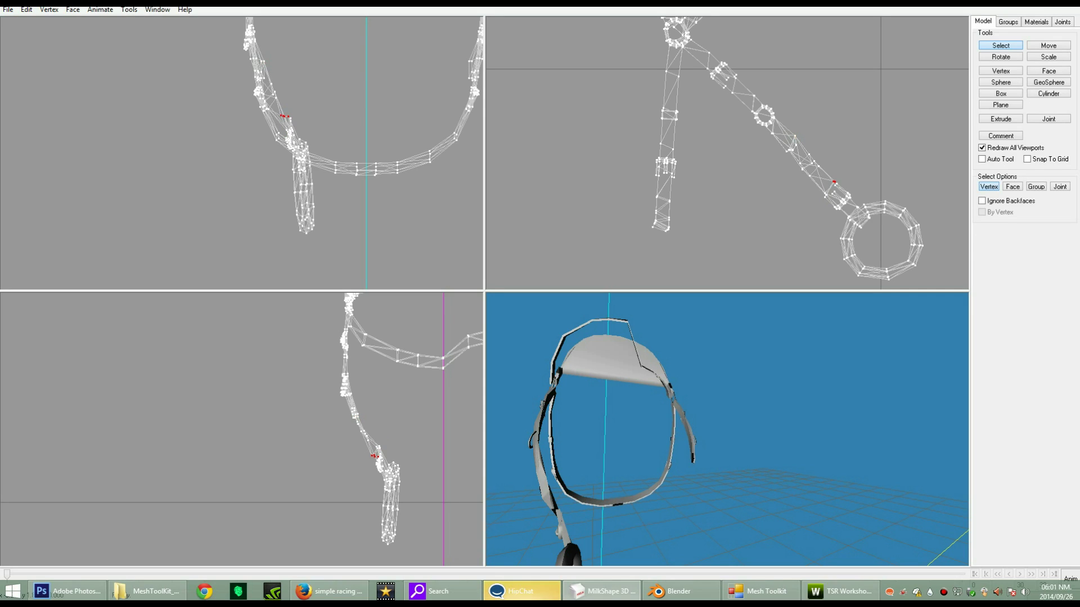
{"action": "key", "text": "ctrl+y"}
- Try to weld the strap segment's other lower corner vertices near the buckle with Weld Together and Weld To Nearest, undoing the last weld
{"action": "left_click_drag", "start_coordinate": [663, 433], "coordinate": [793, 432]}
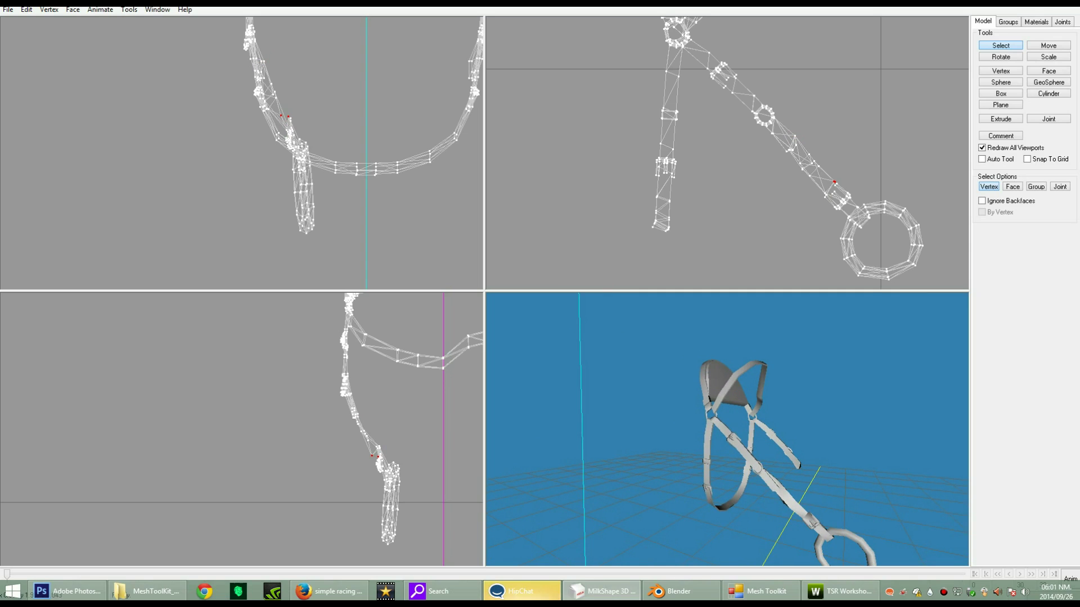
{"action": "left_click_drag", "start_coordinate": [820, 191], "coordinate": [829, 198]}
{"action": "left_click", "coordinate": [50, 10]}
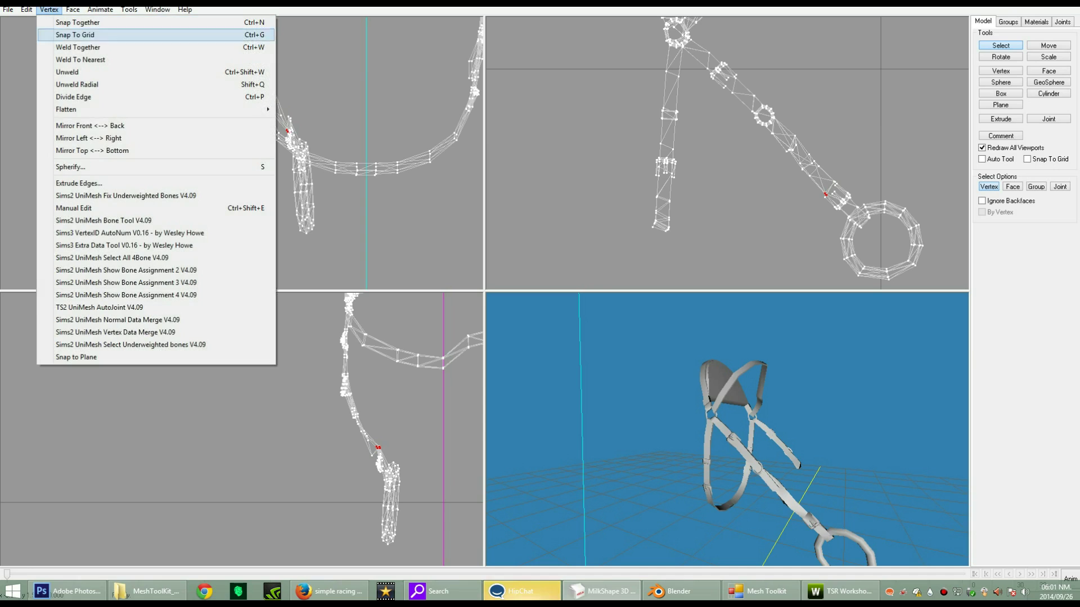
{"action": "left_click", "coordinate": [78, 48]}
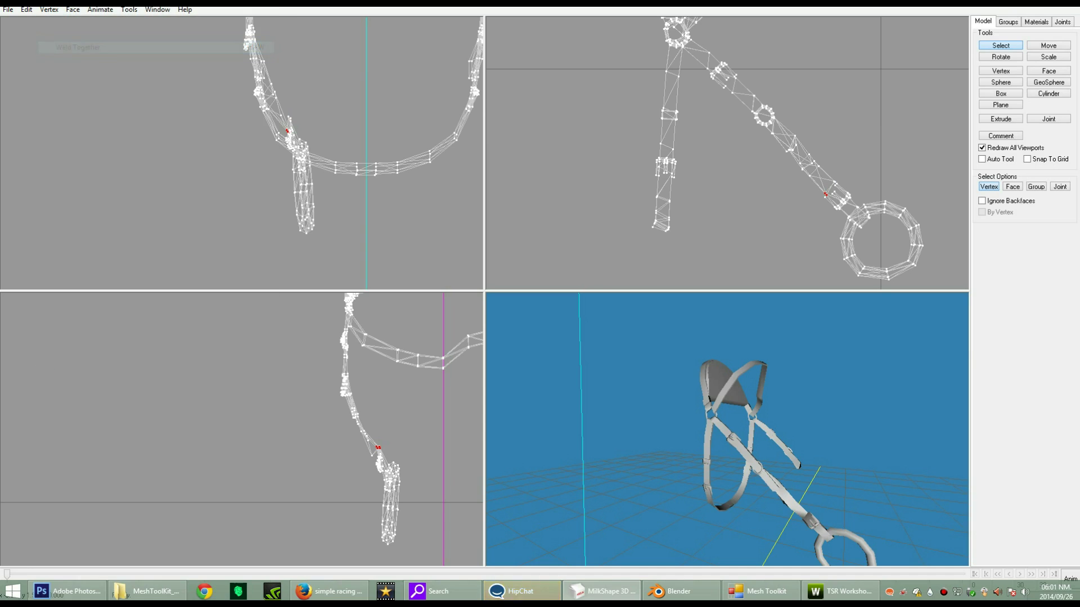
{"action": "left_click", "coordinate": [50, 10]}
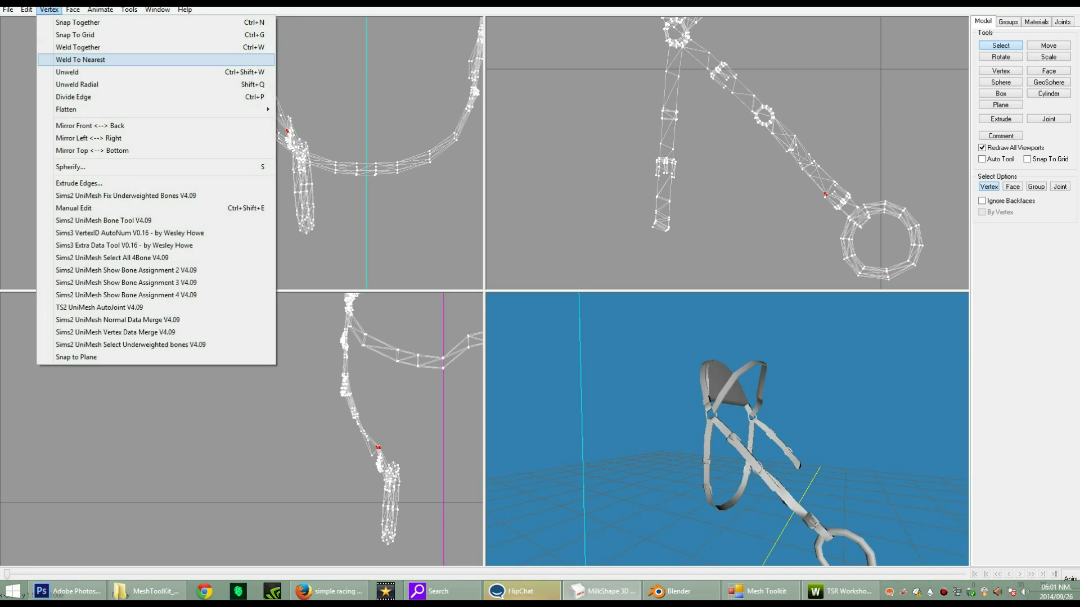
{"action": "left_click", "coordinate": [79, 59]}
{"action": "key", "text": "ctrl+z"}
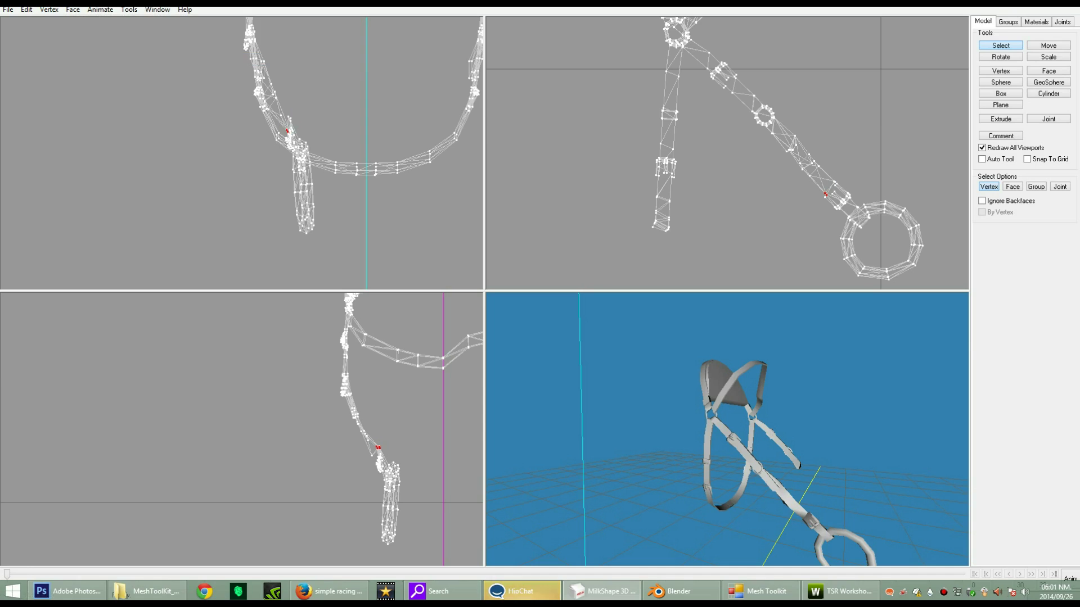
- Delete the buckle and the connecting strap segment's vertices between the diagonal strap's lower end and the large ring, including the stray leftover vertex
{"action": "left_click_drag", "start_coordinate": [748, 450], "coordinate": [718, 432]}
{"action": "scroll", "coordinate": [718, 432], "scroll_direction": "up", "scroll_amount": 3}
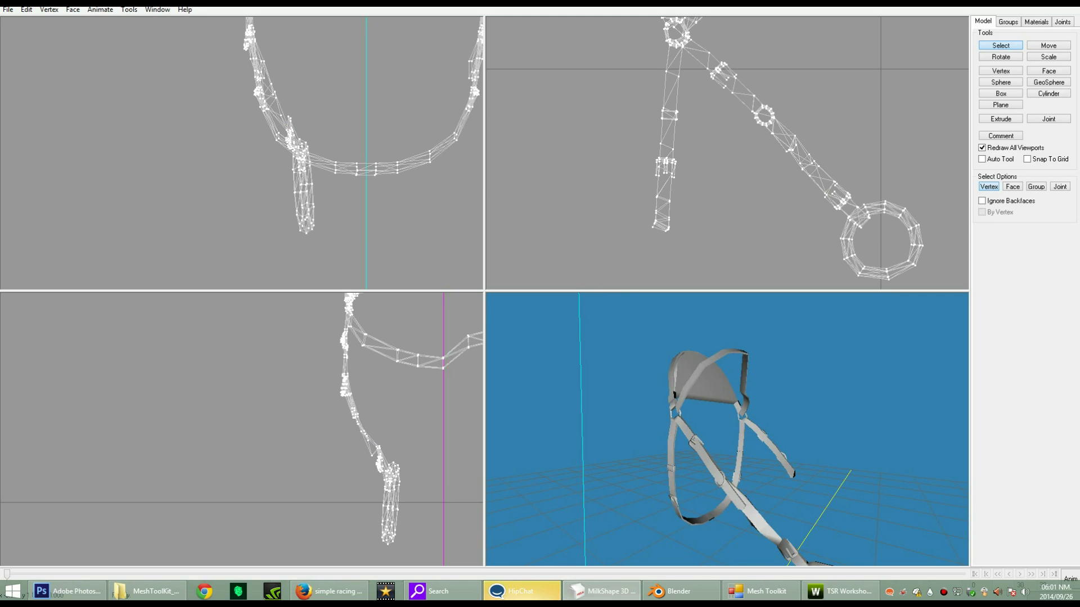
{"action": "left_click_drag", "start_coordinate": [718, 432], "coordinate": [752, 433]}
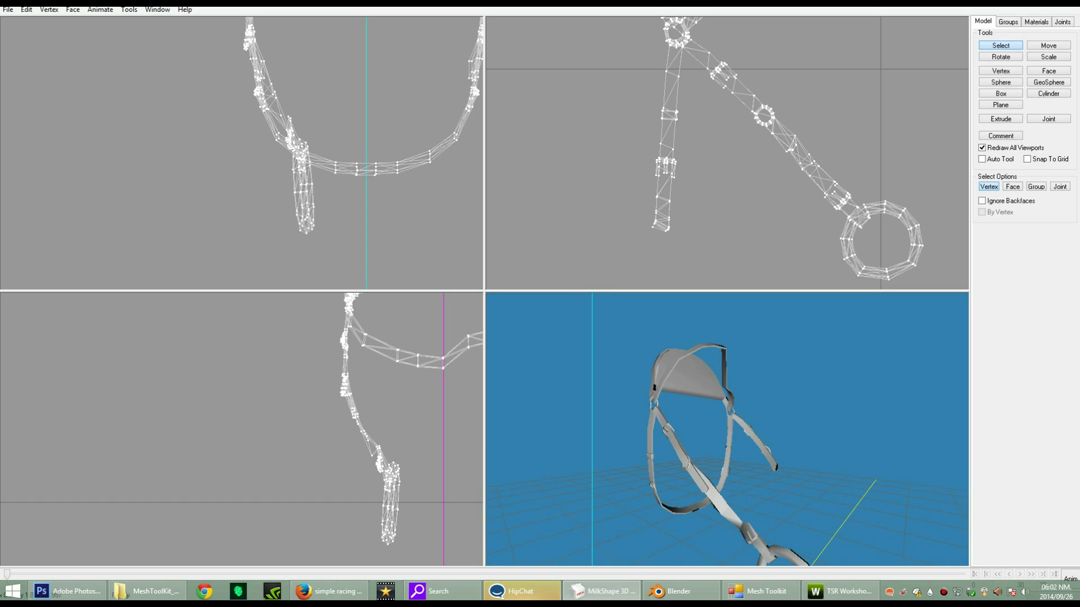
{"action": "mouse_move", "coordinate": [842, 201]}
{"action": "left_mouse_down"}
{"action": "mouse_move", "coordinate": [810, 179]}
{"action": "mouse_move", "coordinate": [852, 211]}
{"action": "left_mouse_up"}
{"action": "key", "text": "Delete"}
{"action": "key", "text": "Delete"}
{"action": "left_click_drag", "start_coordinate": [725, 428], "coordinate": [703, 427]}
{"action": "left_click_drag", "start_coordinate": [799, 181], "coordinate": [824, 166]}
{"action": "key", "text": "Delete"}
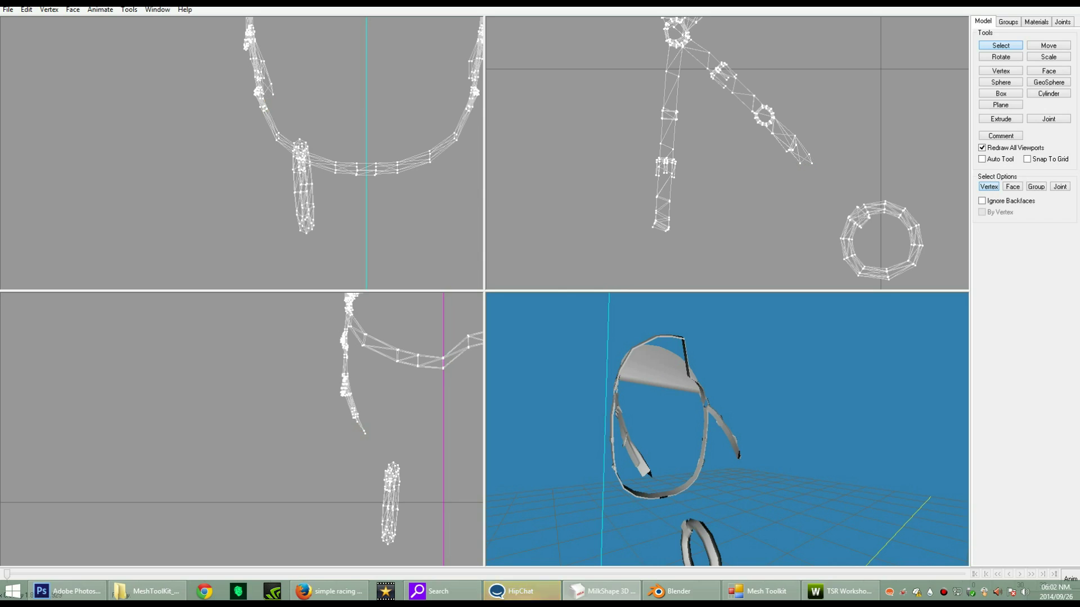
{"action": "left_click_drag", "start_coordinate": [820, 164], "coordinate": [807, 160]}
{"action": "key", "text": "Delete"}
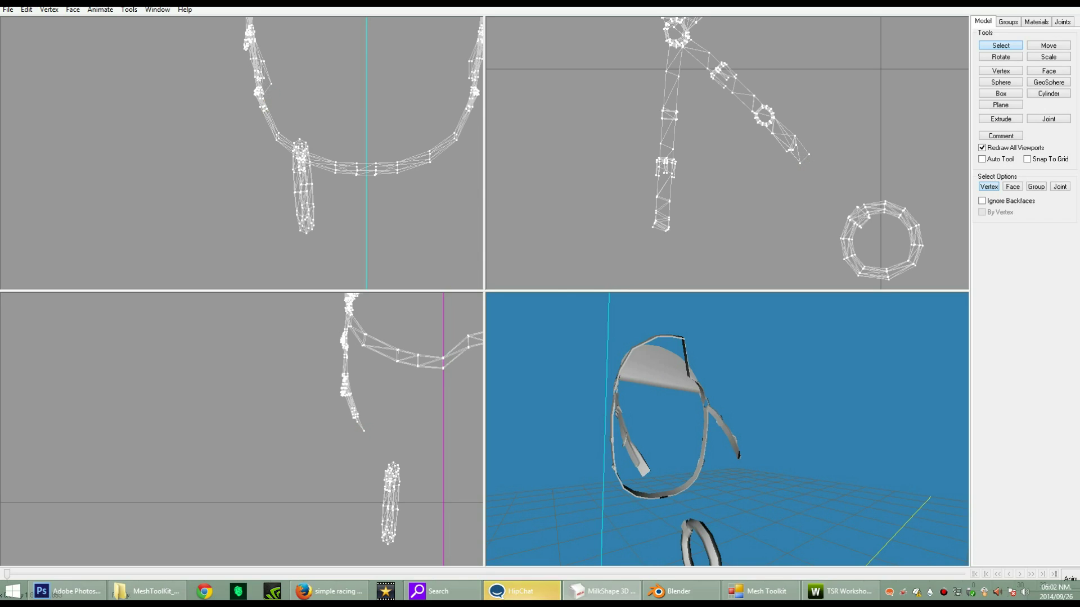
- Delete all vertices on the right half of the harness mesh, past the vertical centre line, keeping the half with the large ring
{"action": "left_click_drag", "start_coordinate": [697, 428], "coordinate": [810, 421]}
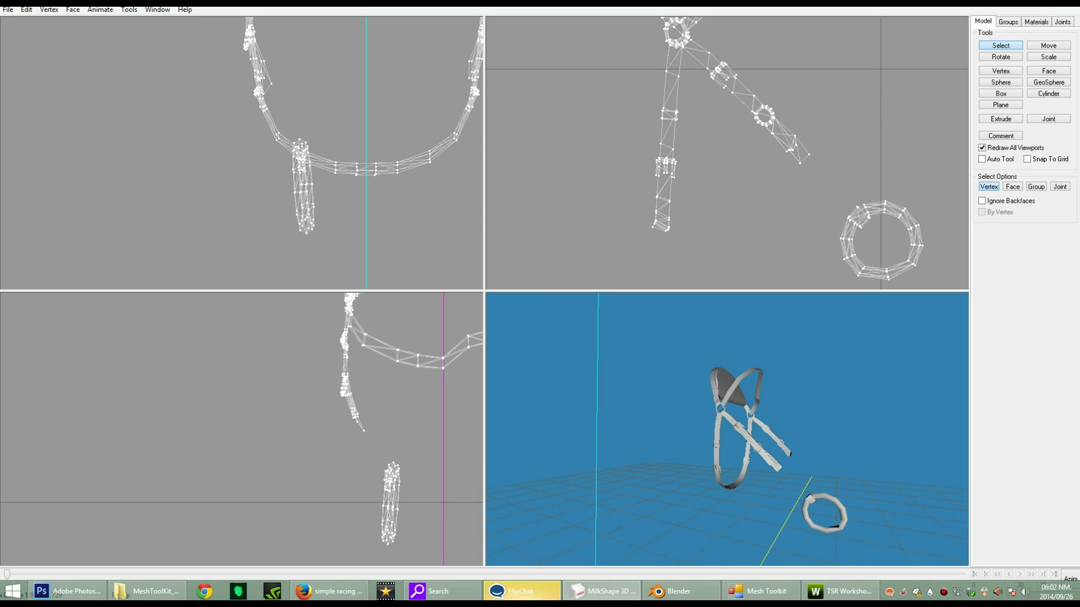
{"action": "left_click_drag", "start_coordinate": [731, 113], "coordinate": [735, 181], "text": "ctrl"}
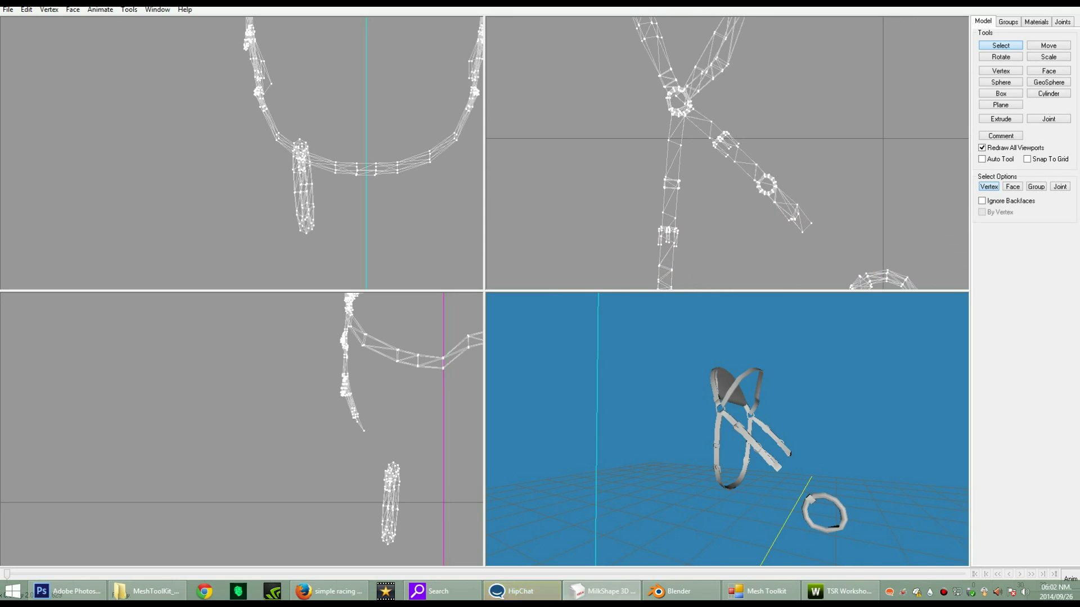
{"action": "left_click_drag", "start_coordinate": [236, 28], "coordinate": [287, 282], "text": "ctrl"}
{"action": "left_click_drag", "start_coordinate": [726, 151], "coordinate": [712, 152], "text": "ctrl"}
{"action": "left_click_drag", "start_coordinate": [338, 191], "coordinate": [152, 113], "text": "ctrl"}
{"action": "scroll", "coordinate": [241, 153], "scroll_direction": "down", "scroll_amount": 6}
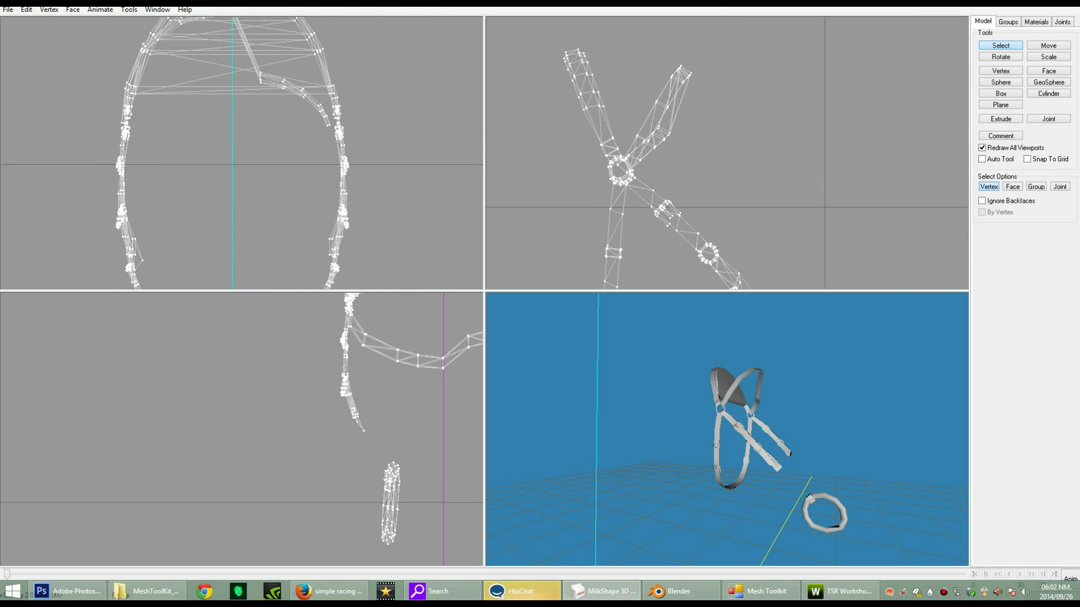
{"action": "scroll", "coordinate": [243, 151], "scroll_direction": "down", "scroll_amount": 4}
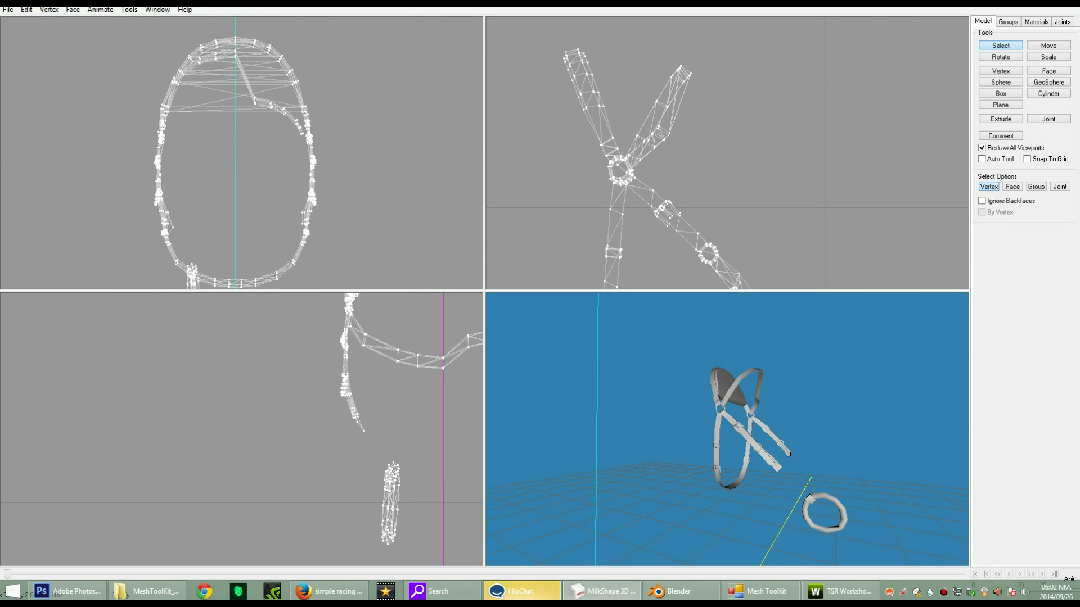
{"action": "left_click_drag", "start_coordinate": [338, 272], "coordinate": [239, 53]}
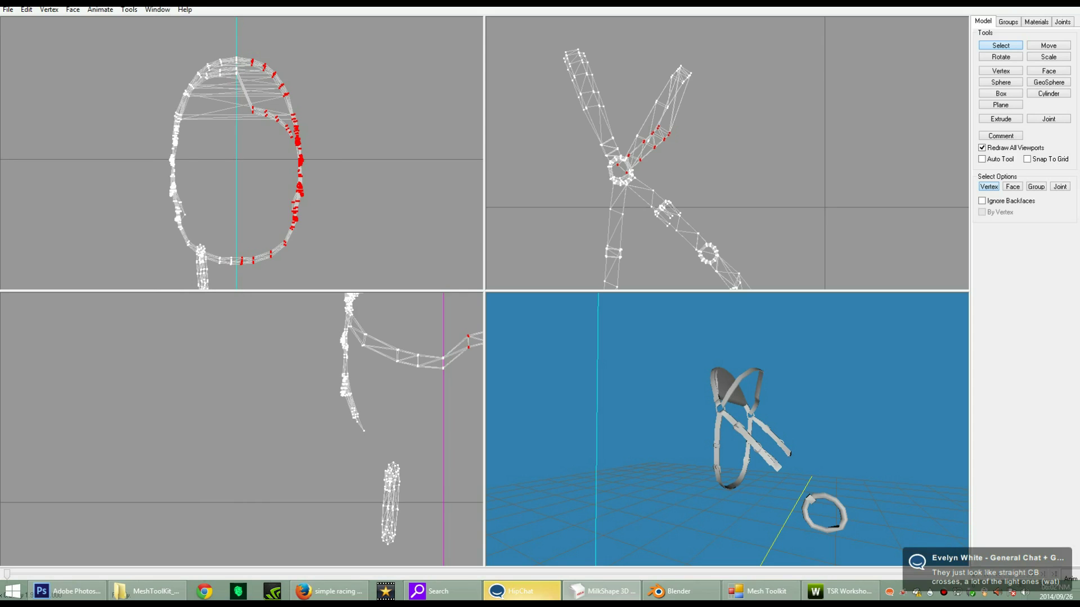
{"action": "key", "text": "Delete"}
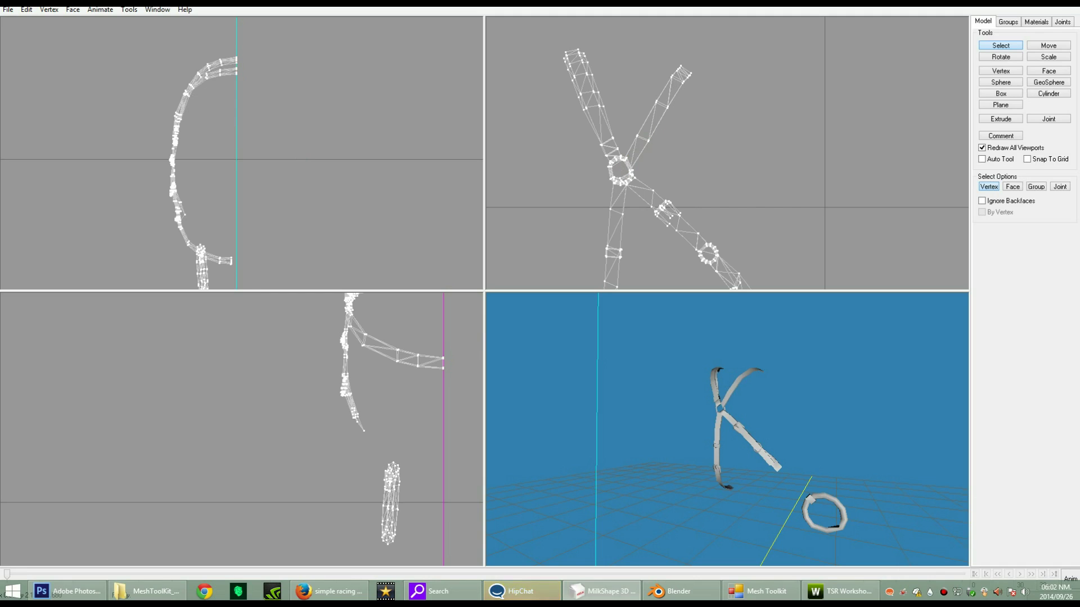
{"action": "left_click_drag", "start_coordinate": [725, 41], "coordinate": [650, 114]}
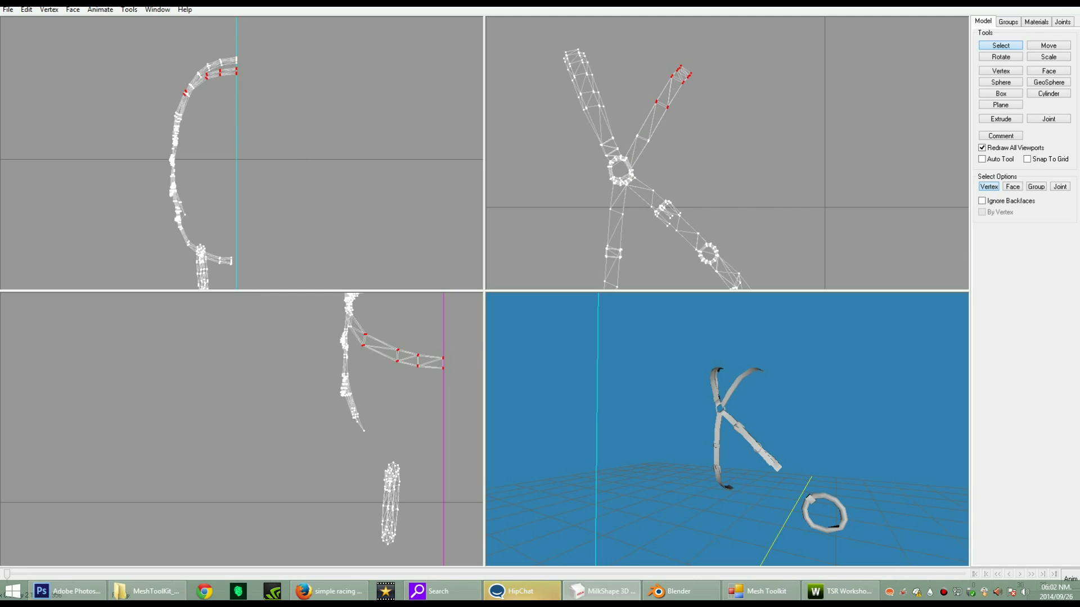
{"action": "left_click_drag", "start_coordinate": [634, 93], "coordinate": [669, 154]}
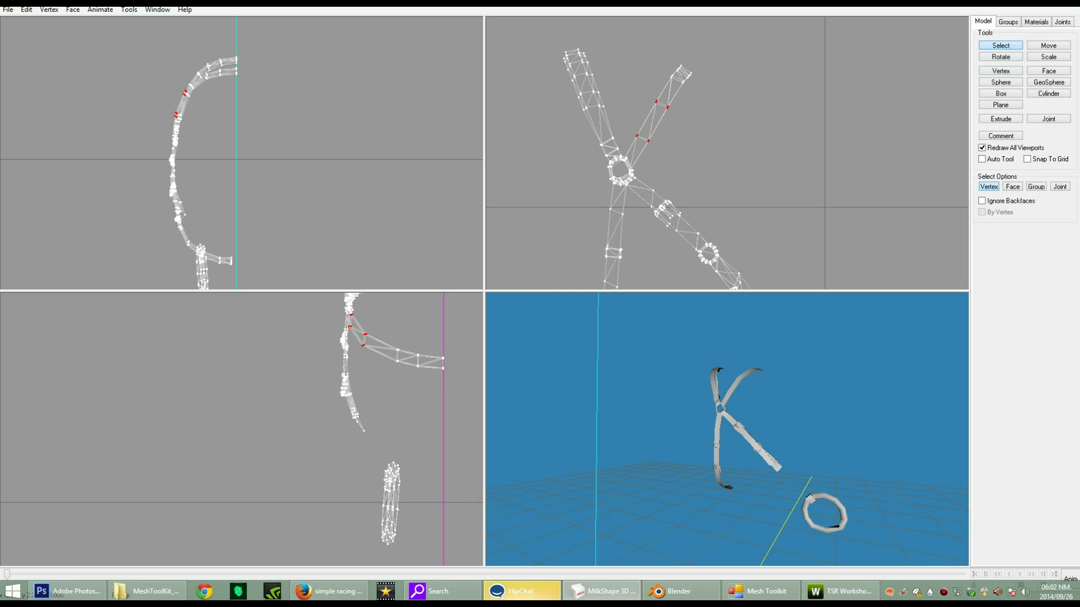
{"action": "left_click", "coordinate": [7, 9]}
{"action": "mouse_move", "coordinate": [27, 9]}
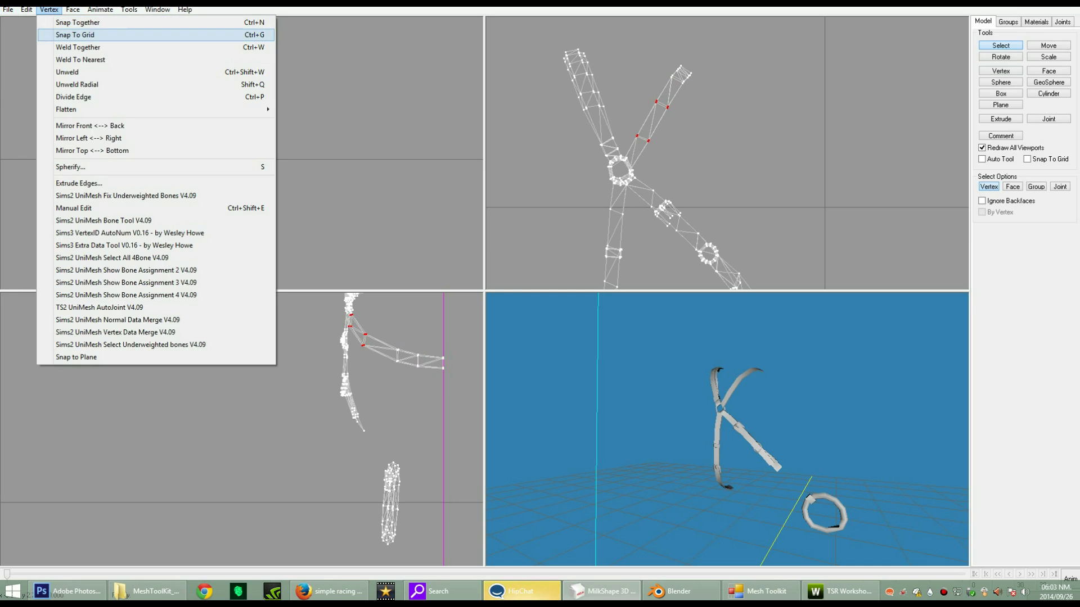
{"action": "left_click", "coordinate": [65, 51]}
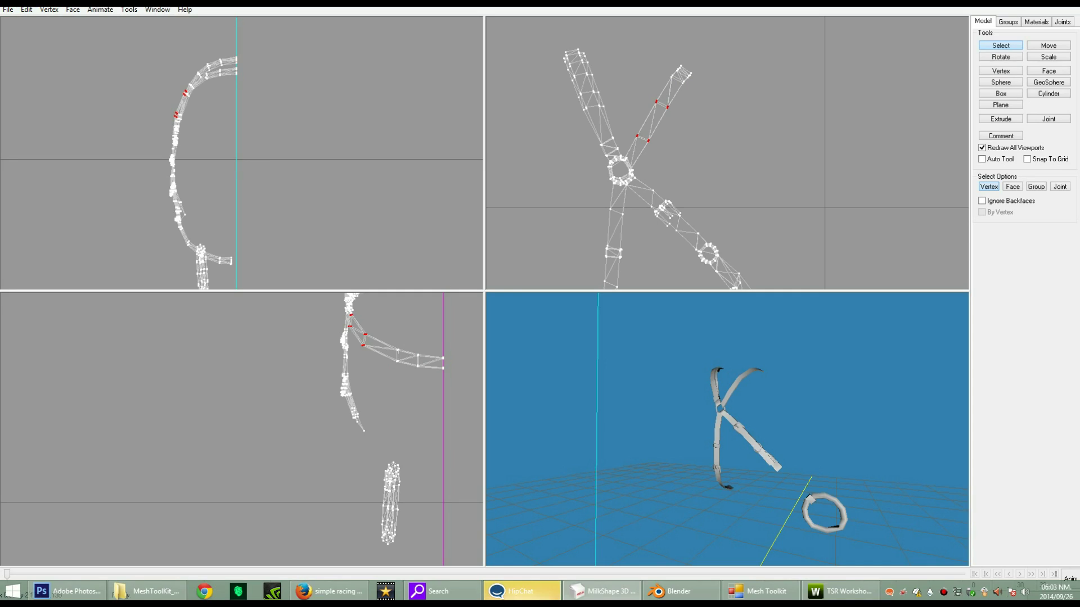
- Duplicate the middle faces of the upper-right strap branch and move the copy into the empty space beside the harness
{"action": "left_click", "coordinate": [1012, 187]}
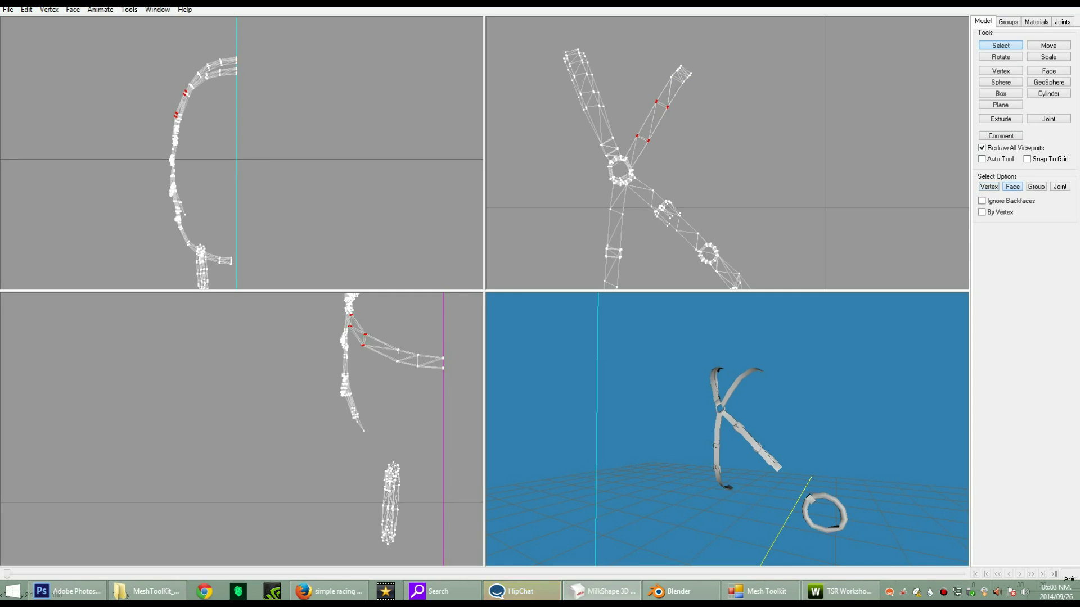
{"action": "left_click_drag", "start_coordinate": [637, 87], "coordinate": [678, 161]}
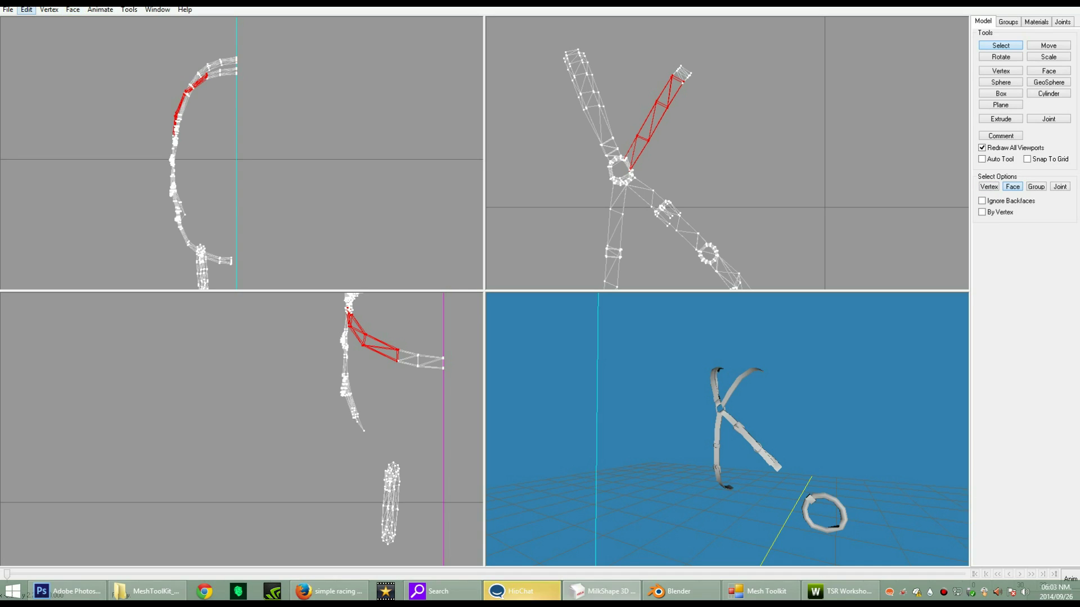
{"action": "left_click", "coordinate": [26, 10]}
{"action": "left_click", "coordinate": [65, 52]}
{"action": "left_click", "coordinate": [989, 187]}
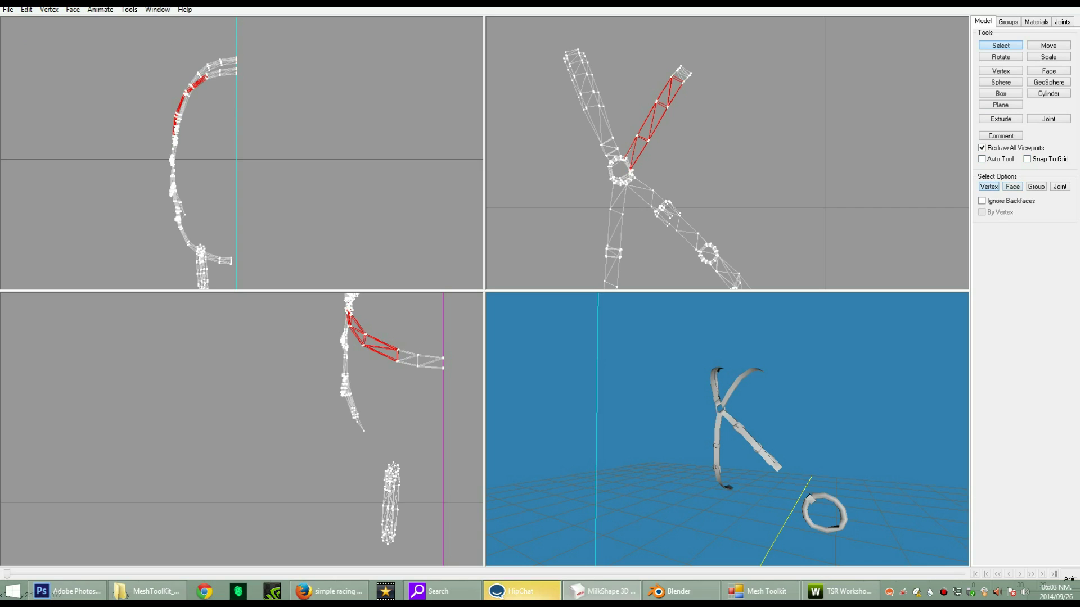
{"action": "left_click", "coordinate": [1048, 45]}
{"action": "left_click_drag", "start_coordinate": [818, 109], "coordinate": [925, 142]}
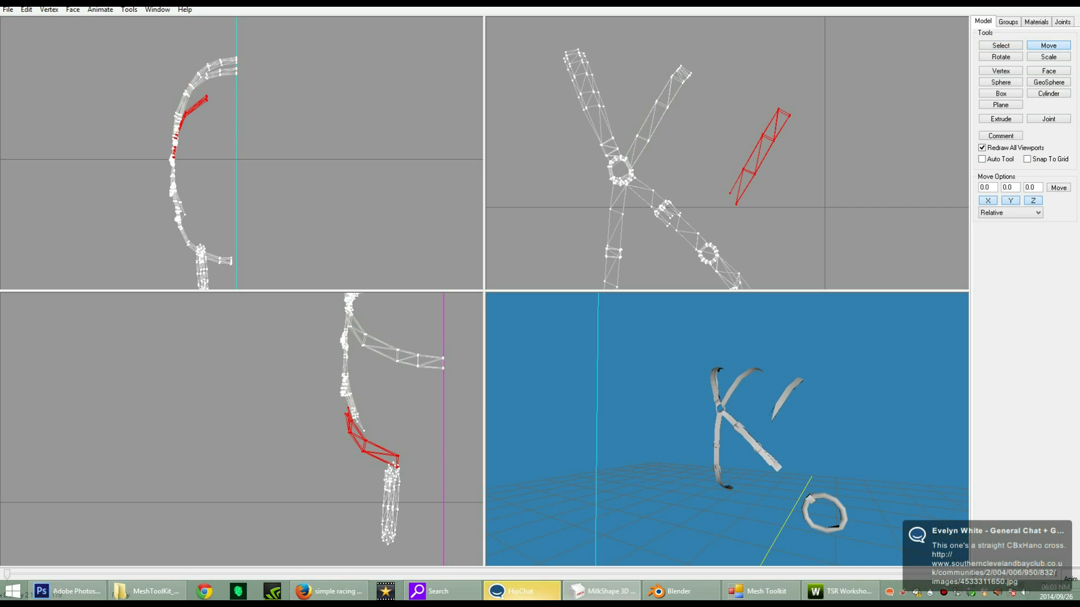
- Delete the vertices at both ends of the duplicated strap piece, leaving only its middle segment
{"action": "left_click", "coordinate": [1000, 45]}
{"action": "left_click", "coordinate": [894, 96]}
{"action": "left_click_drag", "start_coordinate": [724, 182], "coordinate": [748, 223]}
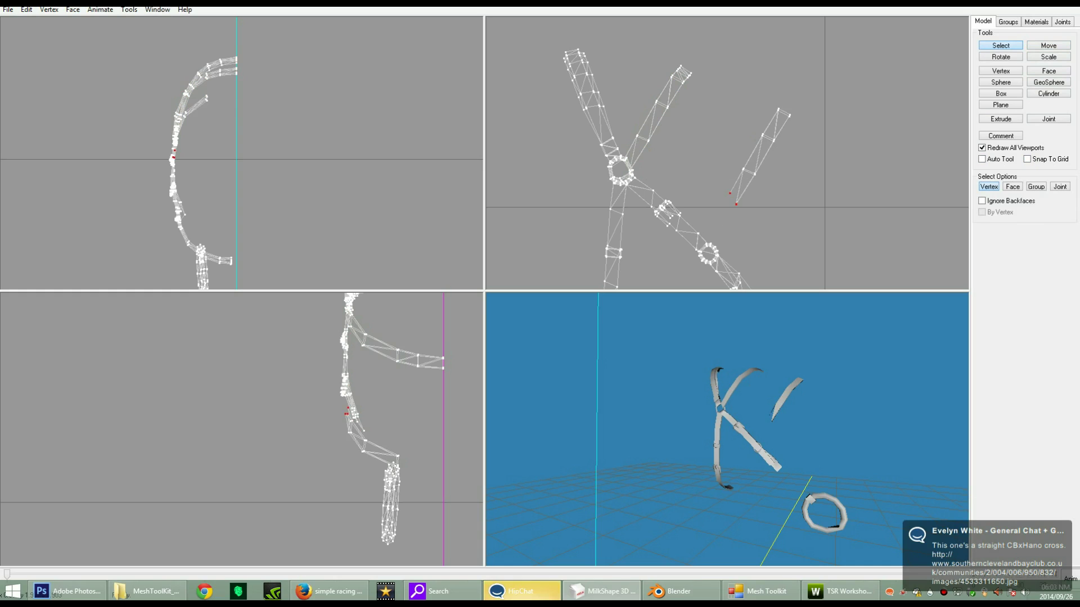
{"action": "key", "text": "Delete"}
{"action": "left_click_drag", "start_coordinate": [766, 103], "coordinate": [797, 126]}
{"action": "key", "text": "Delete"}
- Rotate and move the remaining segment so it lines up with the lower end of the diagonal strap in both side and front views
{"action": "left_click_drag", "start_coordinate": [702, 114], "coordinate": [788, 202]}
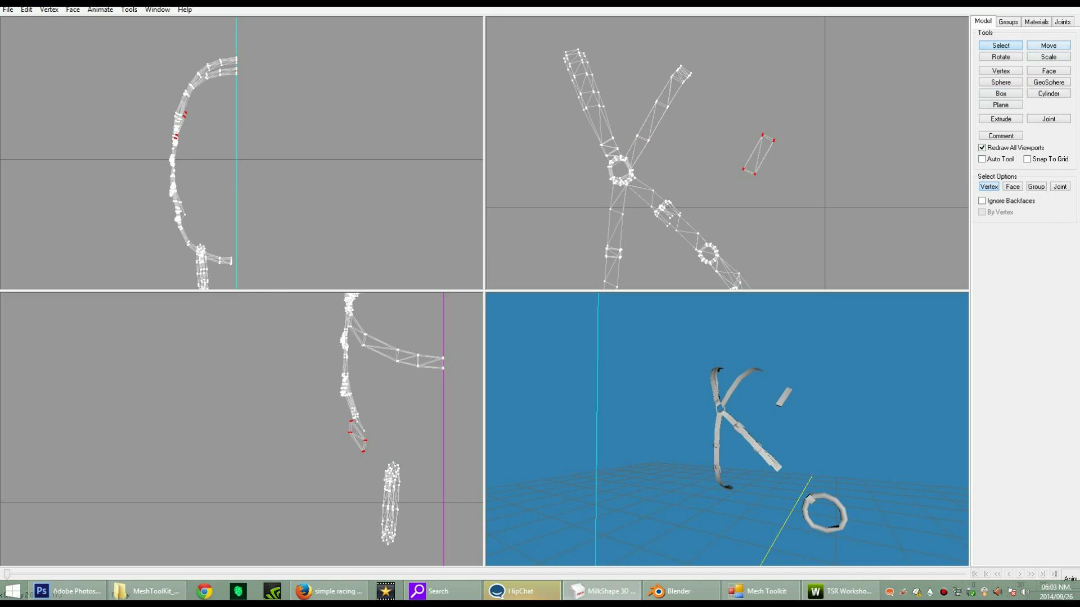
{"action": "key", "text": "ctrl+t"}
{"action": "left_click_drag", "start_coordinate": [735, 160], "coordinate": [798, 138], "text": "ctrl"}
{"action": "left_click", "coordinate": [1000, 57]}
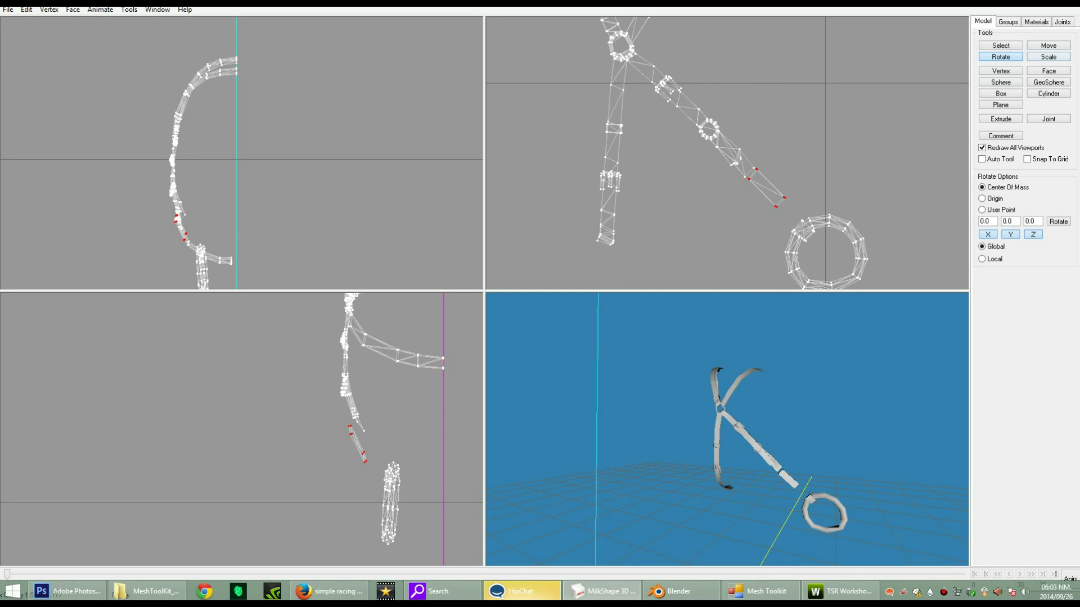
{"action": "left_click", "coordinate": [1048, 45]}
{"action": "left_click_drag", "start_coordinate": [368, 408], "coordinate": [382, 409]}
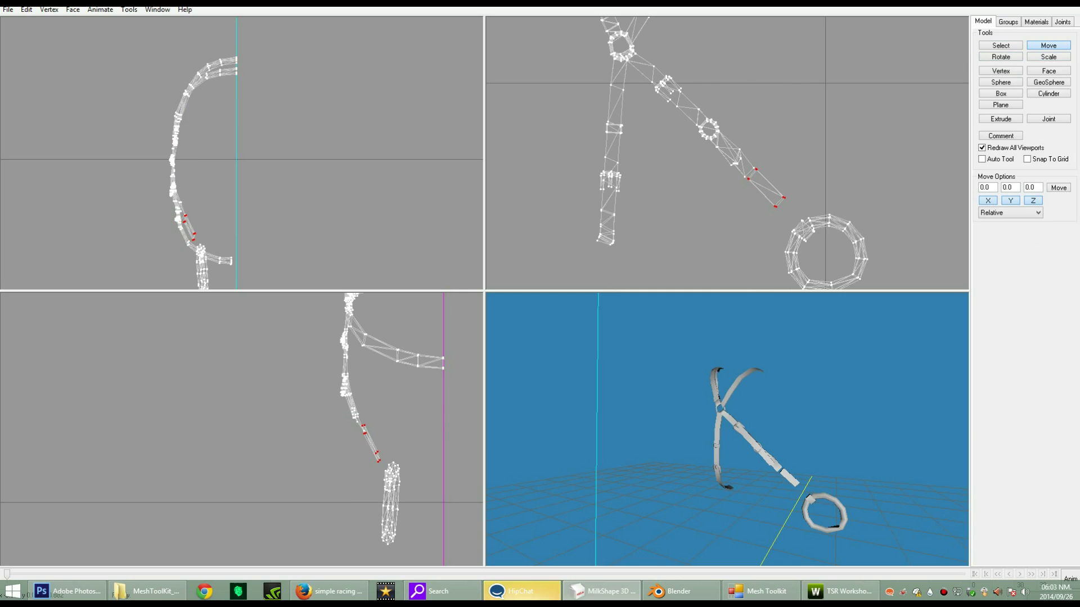
{"action": "mouse_move", "coordinate": [726, 439]}
{"action": "left_mouse_down"}
{"action": "mouse_move", "coordinate": [788, 422]}
{"action": "mouse_move", "coordinate": [737, 441]}
{"action": "left_mouse_up"}
- Stretch the new segment to the large ring by moving its lower end vertices onto the ring's strap attachment
{"action": "left_click", "coordinate": [1001, 45]}
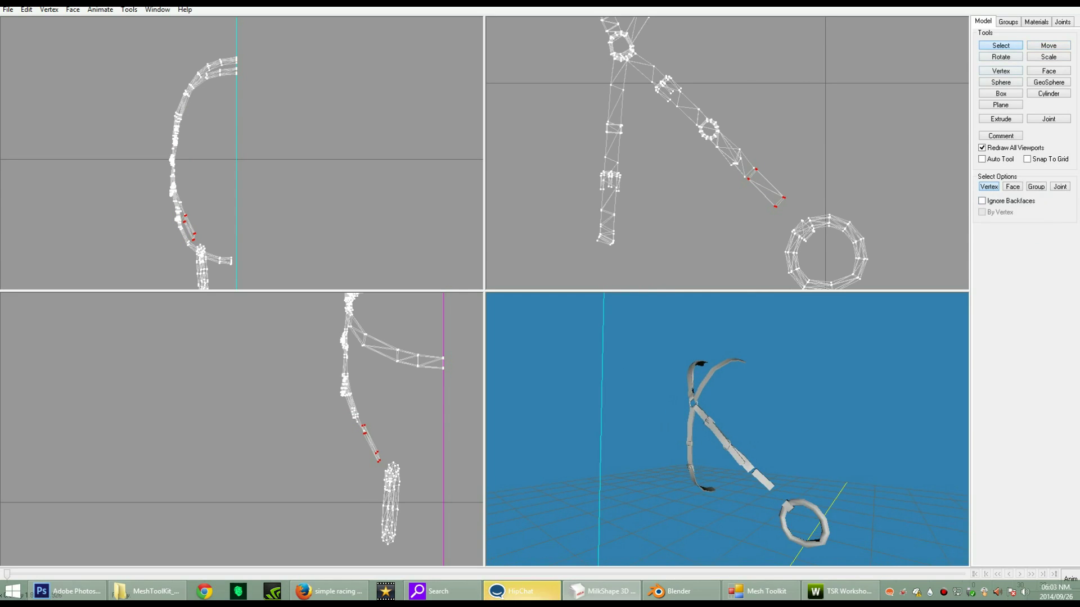
{"action": "left_click_drag", "start_coordinate": [773, 196], "coordinate": [795, 228]}
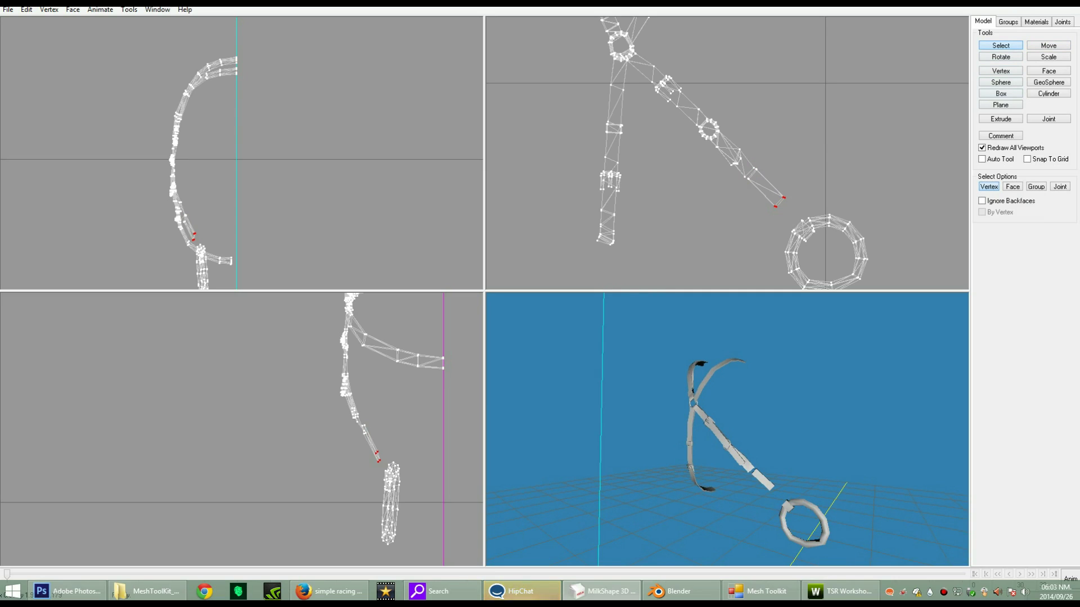
{"action": "left_click", "coordinate": [1048, 46]}
{"action": "left_click_drag", "start_coordinate": [858, 122], "coordinate": [878, 147]}
{"action": "left_click_drag", "start_coordinate": [359, 468], "coordinate": [367, 467]}
{"action": "left_click_drag", "start_coordinate": [692, 438], "coordinate": [636, 439]}
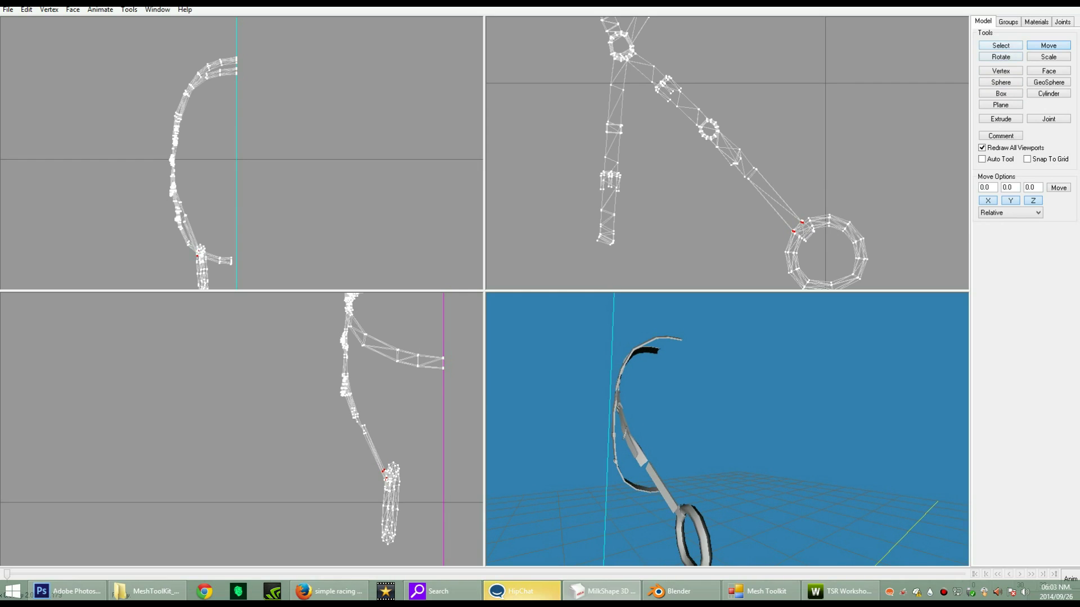
- Rotate the segment's lower end vertices to match the ring attachment's angle and nudge them into place
{"action": "left_click", "coordinate": [1000, 57]}
{"action": "left_click_drag", "start_coordinate": [362, 468], "coordinate": [372, 468]}
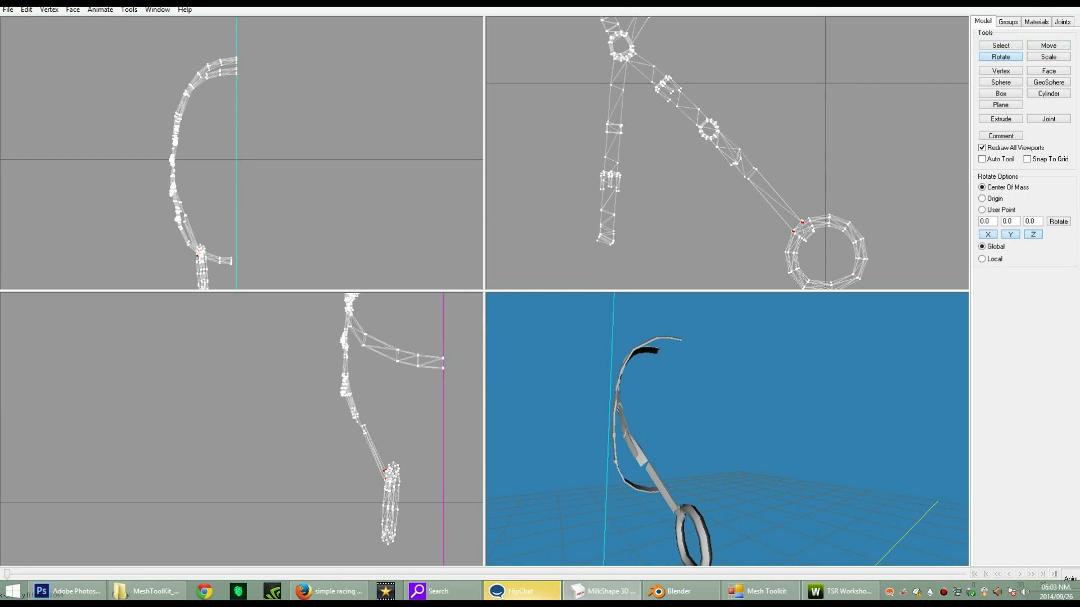
{"action": "scroll", "coordinate": [691, 439], "scroll_direction": "down", "scroll_amount": 3}
{"action": "scroll", "coordinate": [692, 438], "scroll_direction": "up", "scroll_amount": 2}
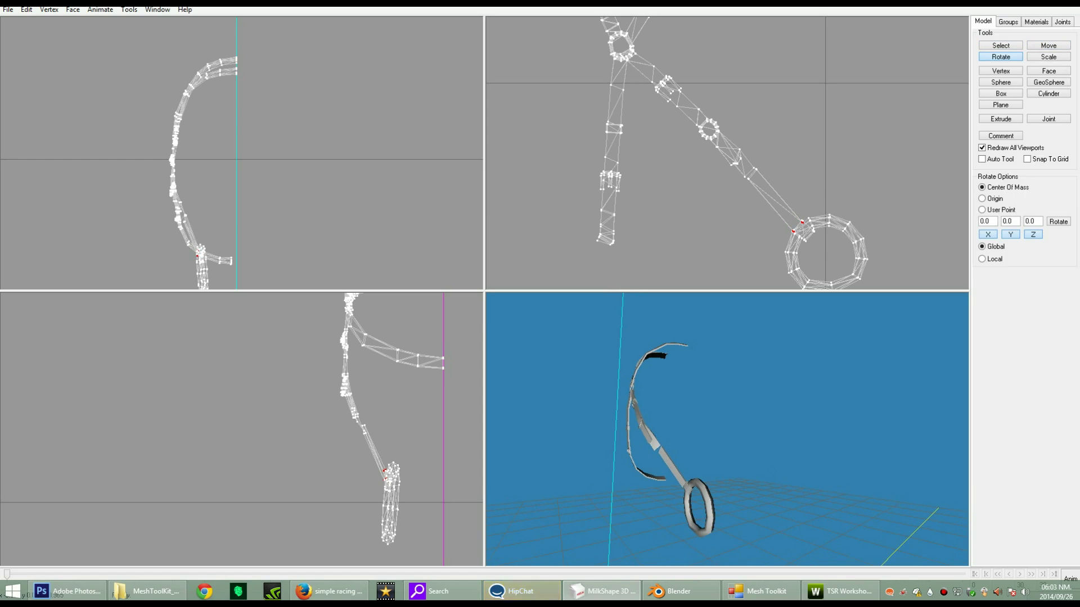
{"action": "left_click_drag", "start_coordinate": [366, 468], "coordinate": [370, 468]}
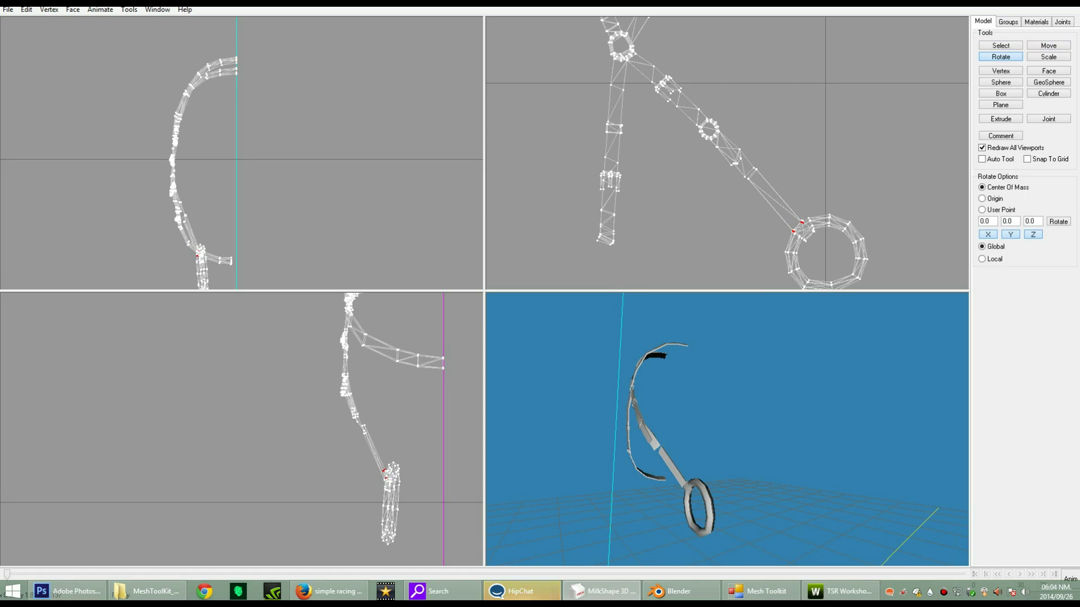
{"action": "left_click", "coordinate": [1048, 46]}
{"action": "left_click_drag", "start_coordinate": [430, 425], "coordinate": [430, 427]}
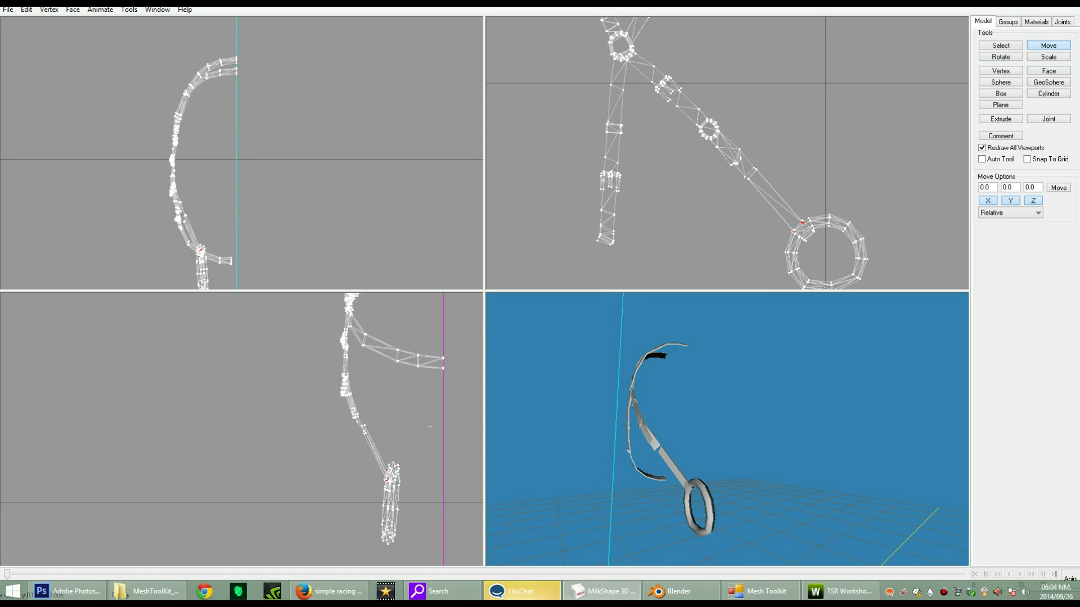
{"action": "left_click_drag", "start_coordinate": [692, 419], "coordinate": [756, 441]}
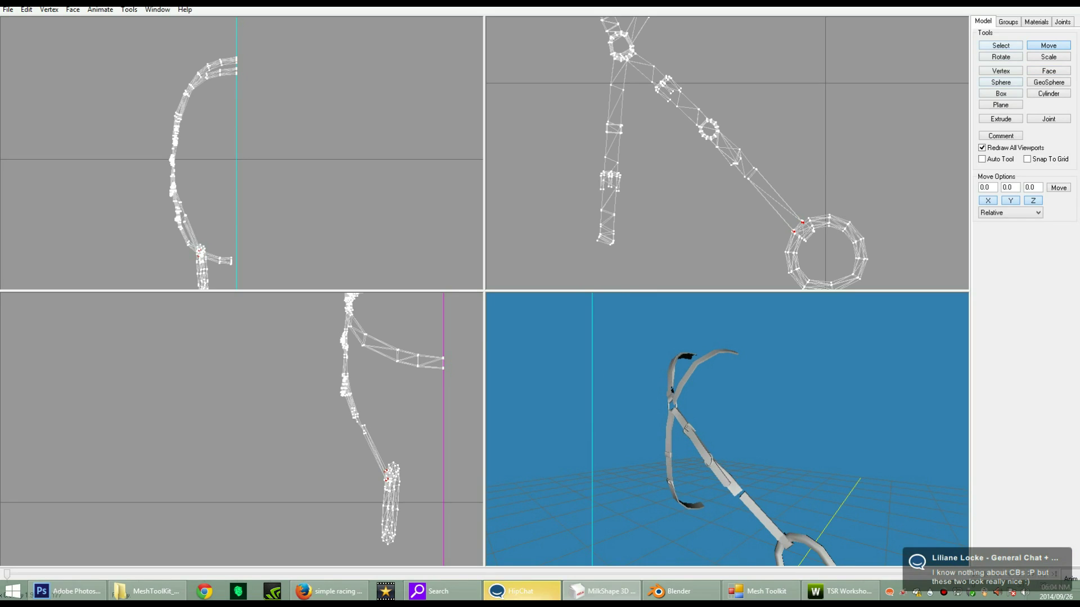
- Move the vertices at the upper corner of the new segment's strap end onto the matching corner of the diagonal strap
{"action": "left_click", "coordinate": [1000, 46]}
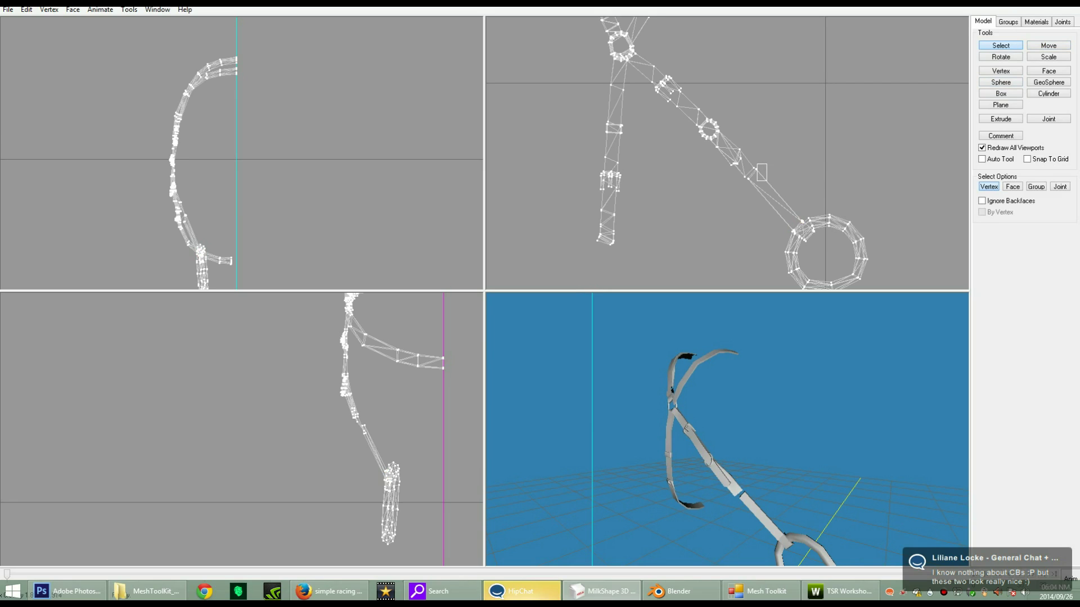
{"action": "left_click", "coordinate": [756, 169]}
{"action": "left_click", "coordinate": [1048, 46]}
{"action": "left_click_drag", "start_coordinate": [756, 169], "coordinate": [754, 169]}
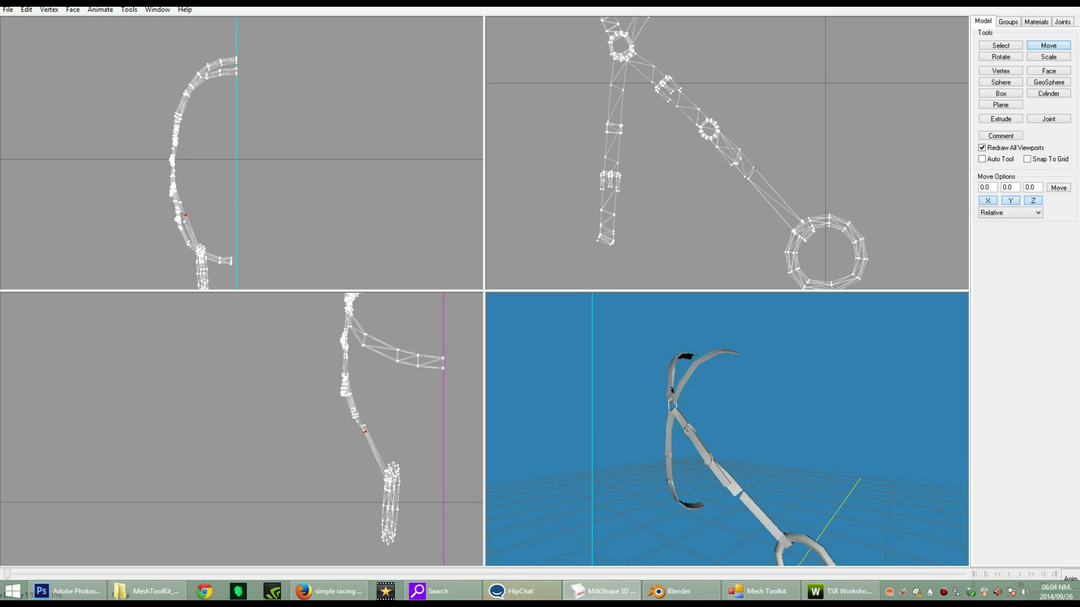
{"action": "left_click_drag", "start_coordinate": [754, 168], "coordinate": [750, 166]}
{"action": "left_click_drag", "start_coordinate": [753, 430], "coordinate": [691, 431]}
{"action": "left_click_drag", "start_coordinate": [185, 213], "coordinate": [184, 212]}
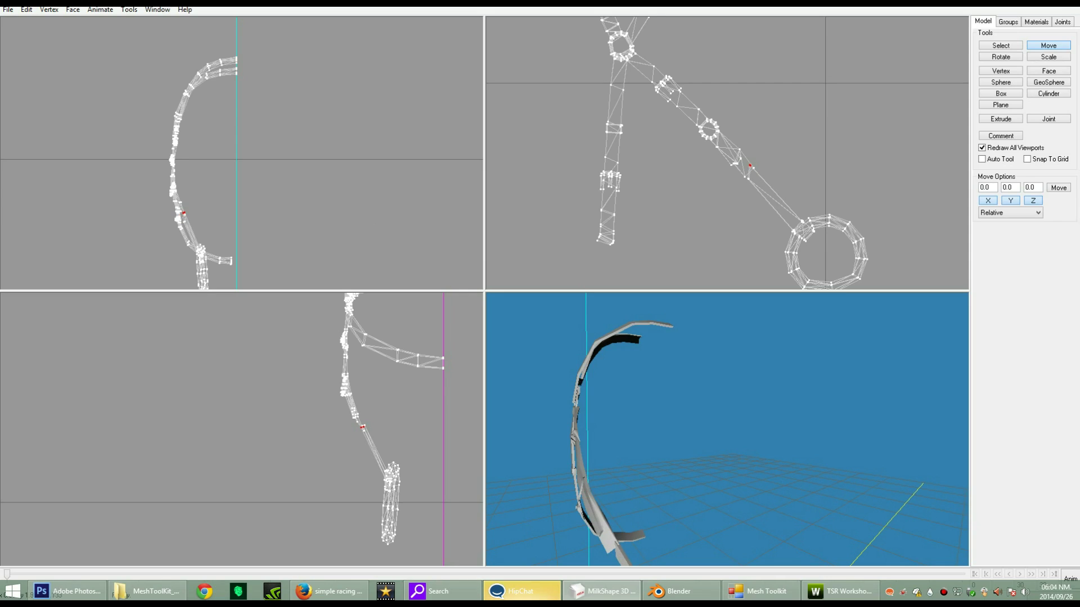
{"action": "key", "text": "F3"}
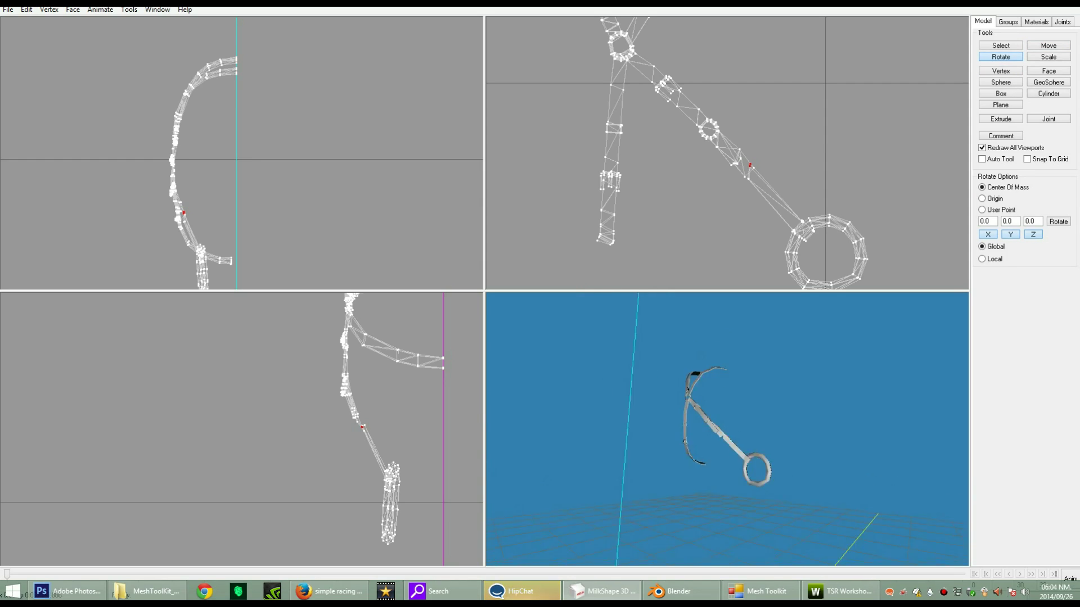
{"action": "right_click", "coordinate": [610, 86]}
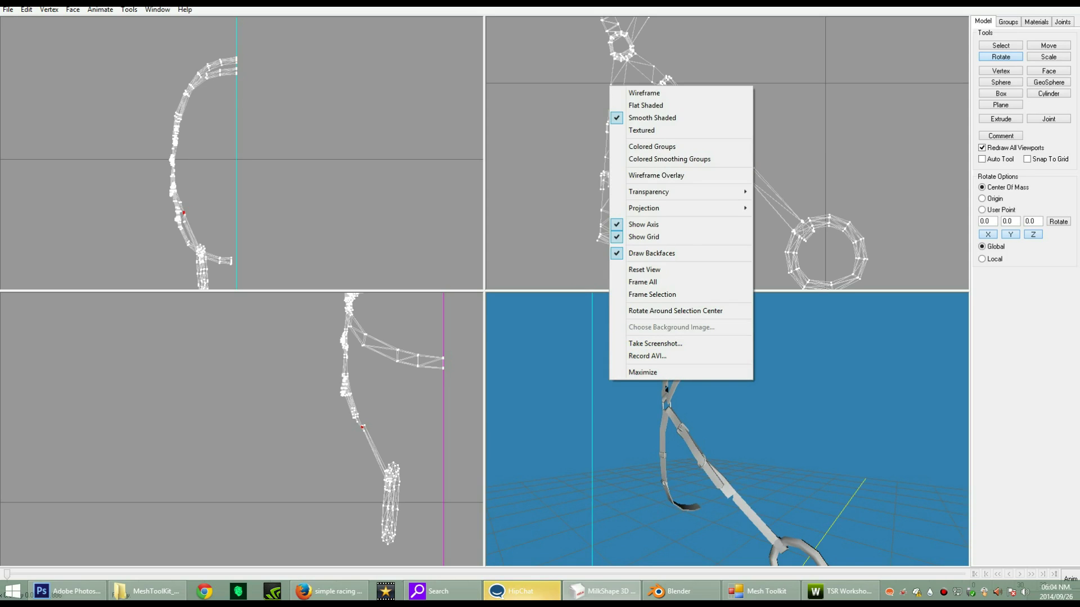
{"action": "key", "text": "Escape"}
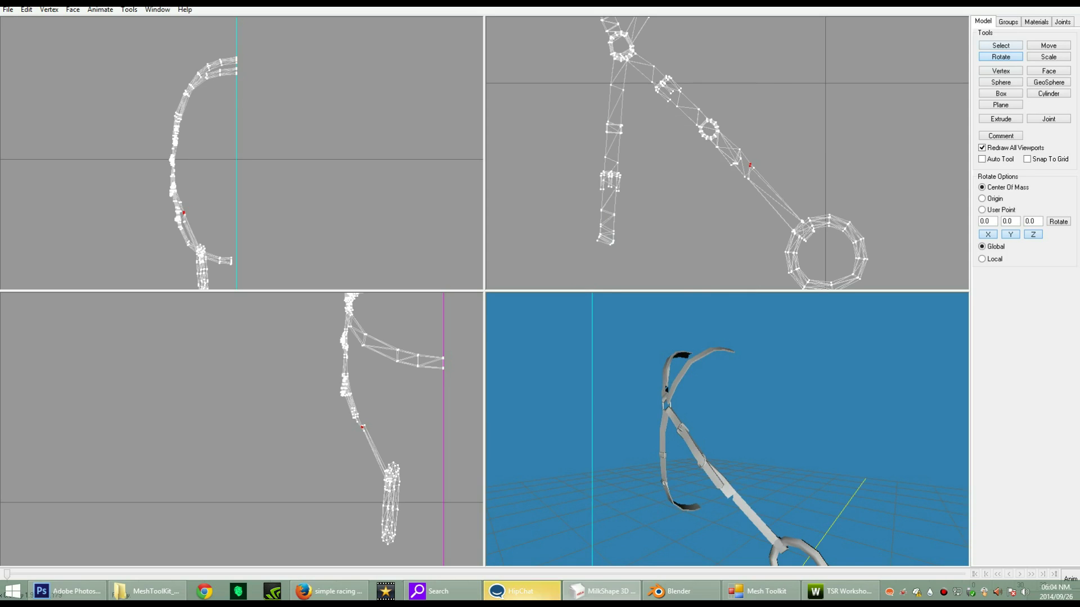
- Move the vertices at the lower corner of the new segment's strap end onto the diagonal strap in the front and side views
{"action": "key", "text": "F1"}
{"action": "left_click_drag", "start_coordinate": [747, 184], "coordinate": [746, 176]}
{"action": "key", "text": "F2"}
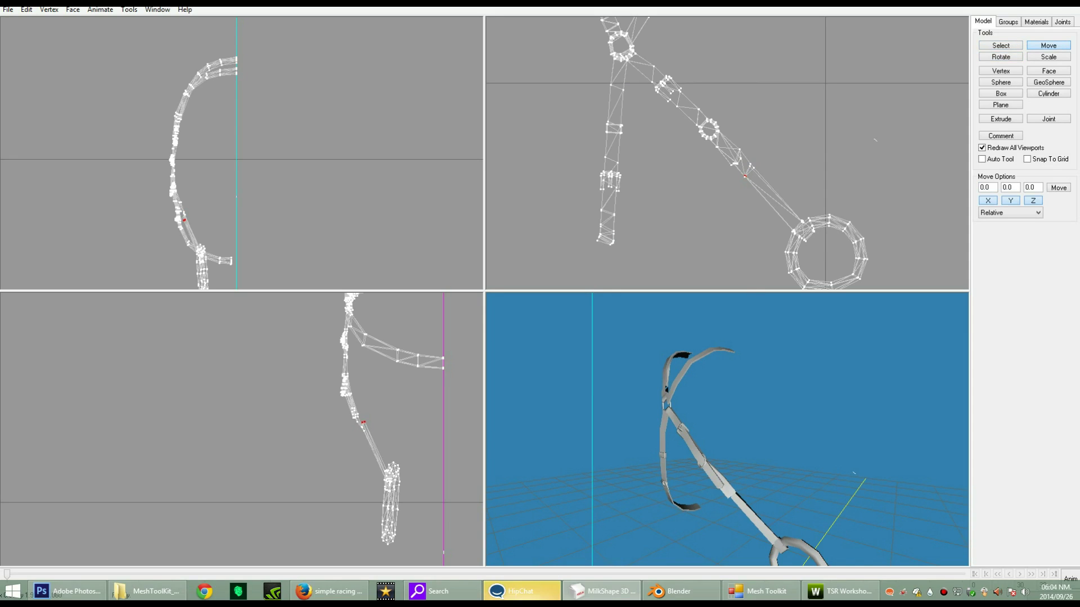
{"action": "left_click_drag", "start_coordinate": [873, 138], "coordinate": [873, 140]}
{"action": "left_click_drag", "start_coordinate": [389, 427], "coordinate": [383, 426]}
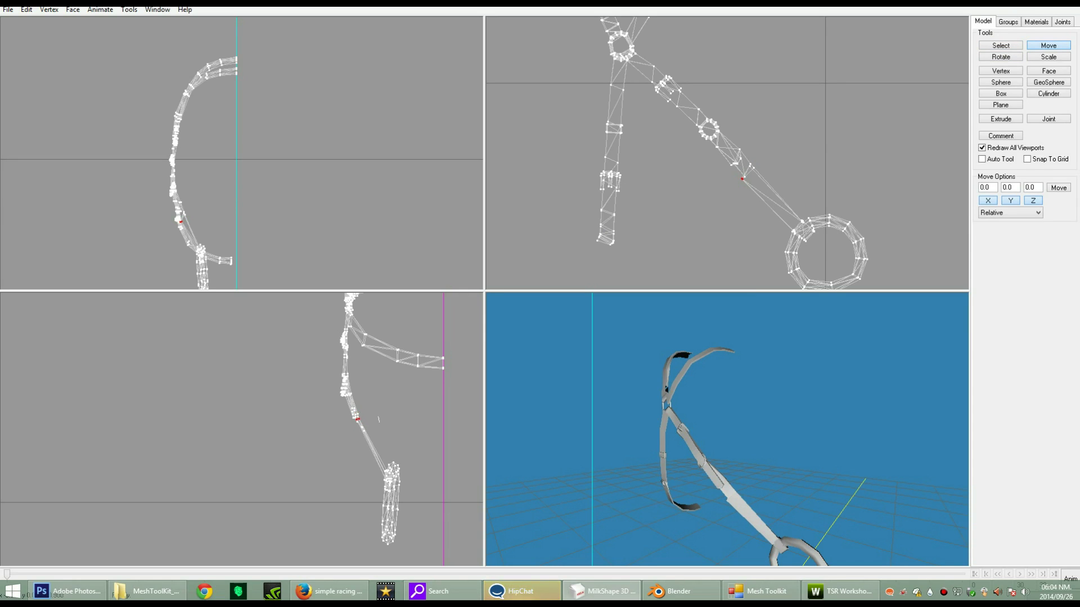
{"action": "left_click_drag", "start_coordinate": [677, 181], "coordinate": [680, 178]}
{"action": "left_click_drag", "start_coordinate": [723, 419], "coordinate": [573, 415]}
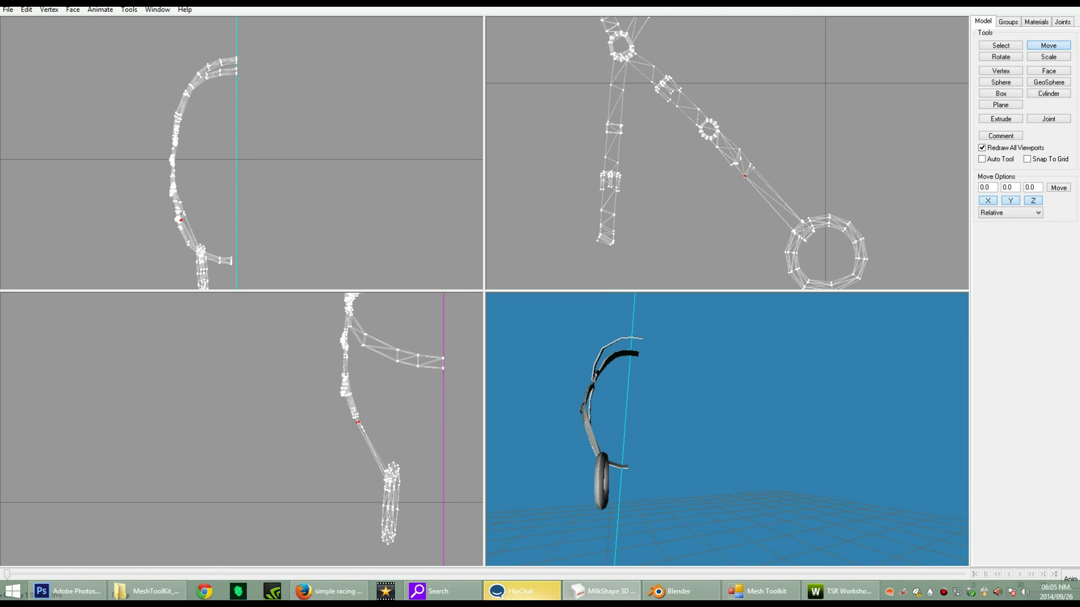
- Select the overlapping vertices at the strap joint's lower corner and apply Weld To Nearest
{"action": "key", "text": "F1"}
{"action": "left_click_drag", "start_coordinate": [742, 170], "coordinate": [748, 184]}
{"action": "left_click", "coordinate": [49, 10]}
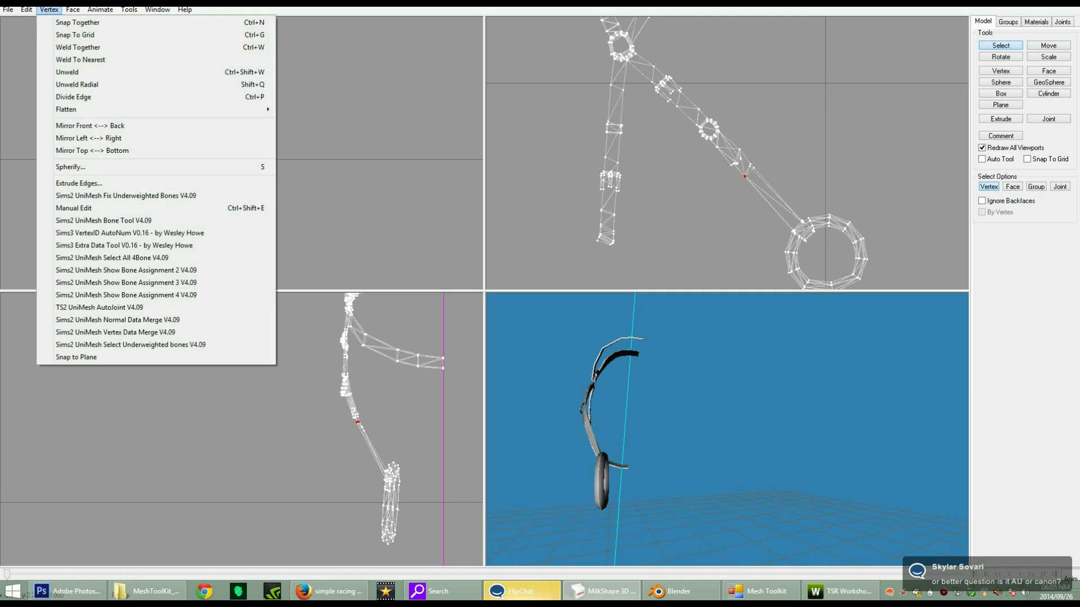
{"action": "left_click", "coordinate": [81, 60]}
{"action": "left_click_drag", "start_coordinate": [607, 416], "coordinate": [723, 419]}
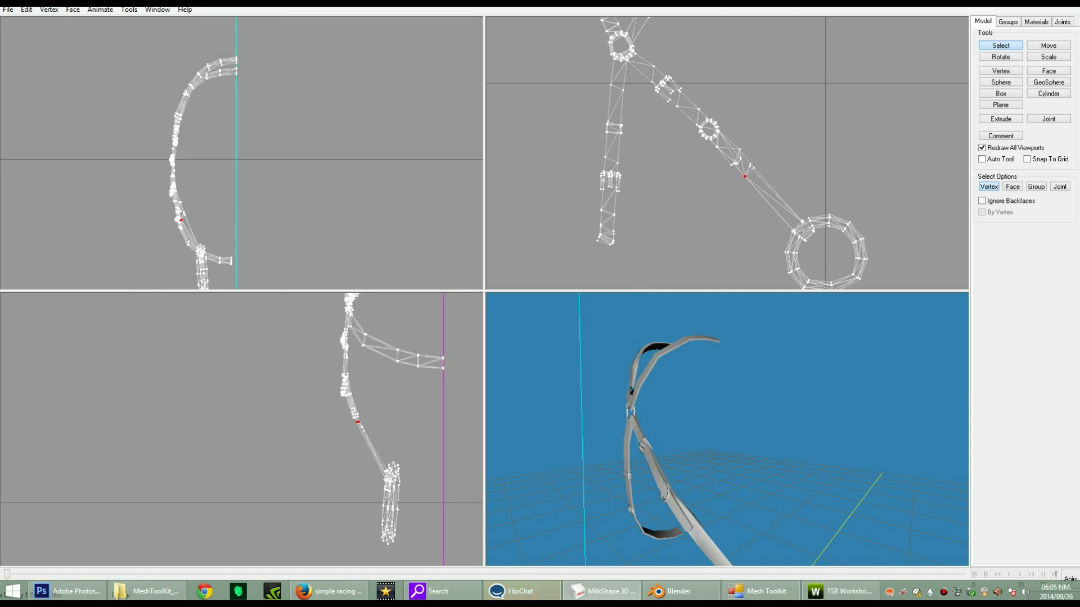
- Try to weld the vertices at the strap joint's upper corner with Weld To Nearest and Weld Together
{"action": "left_click_drag", "start_coordinate": [776, 162], "coordinate": [746, 169]}
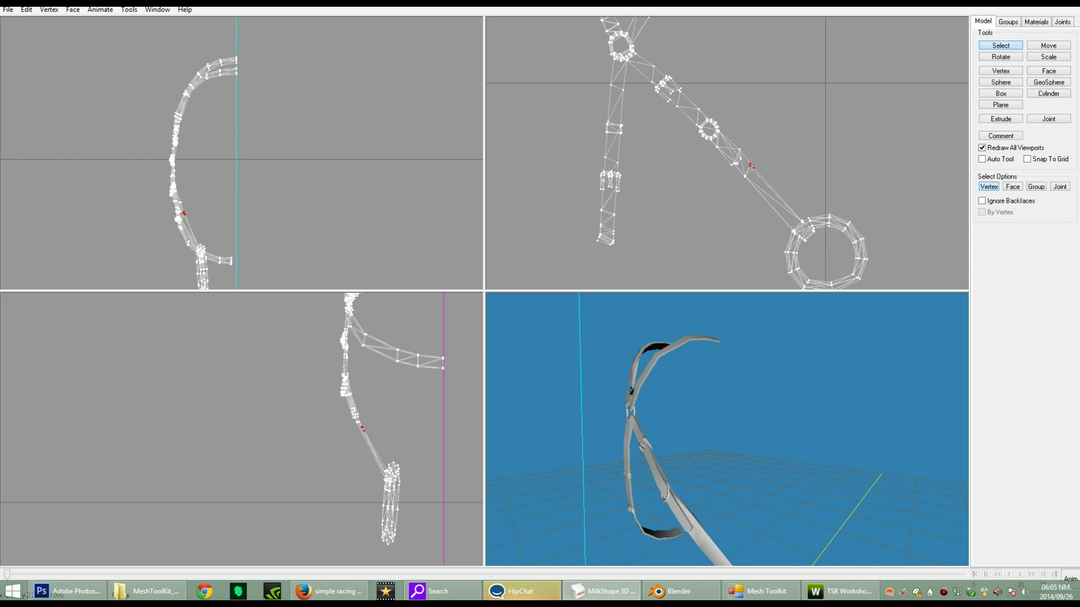
{"action": "left_click", "coordinate": [49, 9]}
{"action": "left_click", "coordinate": [80, 60]}
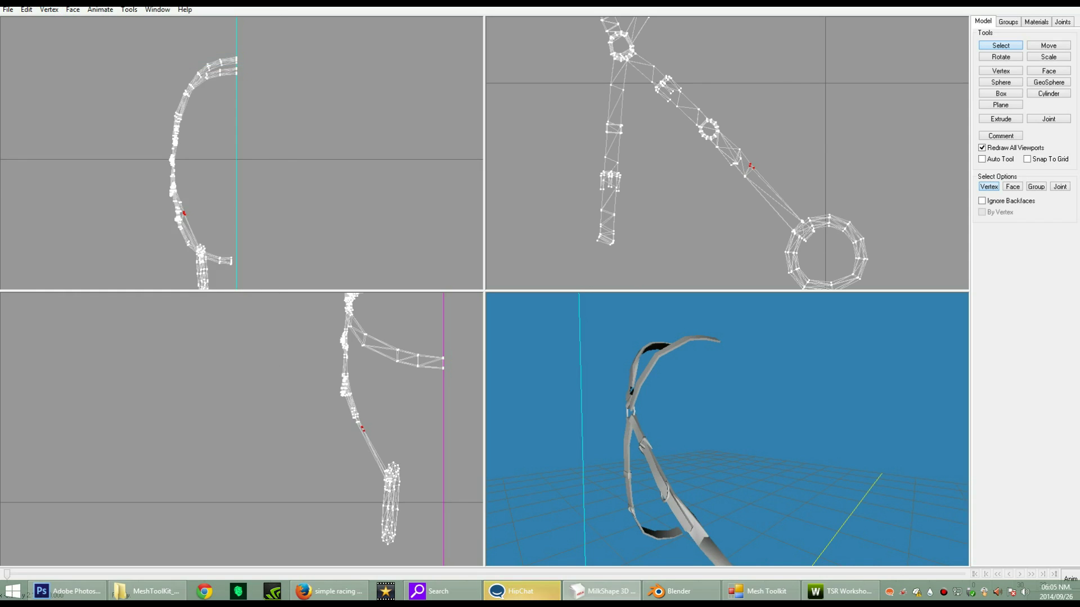
{"action": "left_click", "coordinate": [49, 10]}
{"action": "left_click", "coordinate": [80, 48]}
{"action": "left_click_drag", "start_coordinate": [714, 450], "coordinate": [737, 449]}
{"action": "scroll", "coordinate": [736, 449], "scroll_direction": "down", "scroll_amount": 3}
{"action": "scroll", "coordinate": [737, 450], "scroll_direction": "up", "scroll_amount": 3}
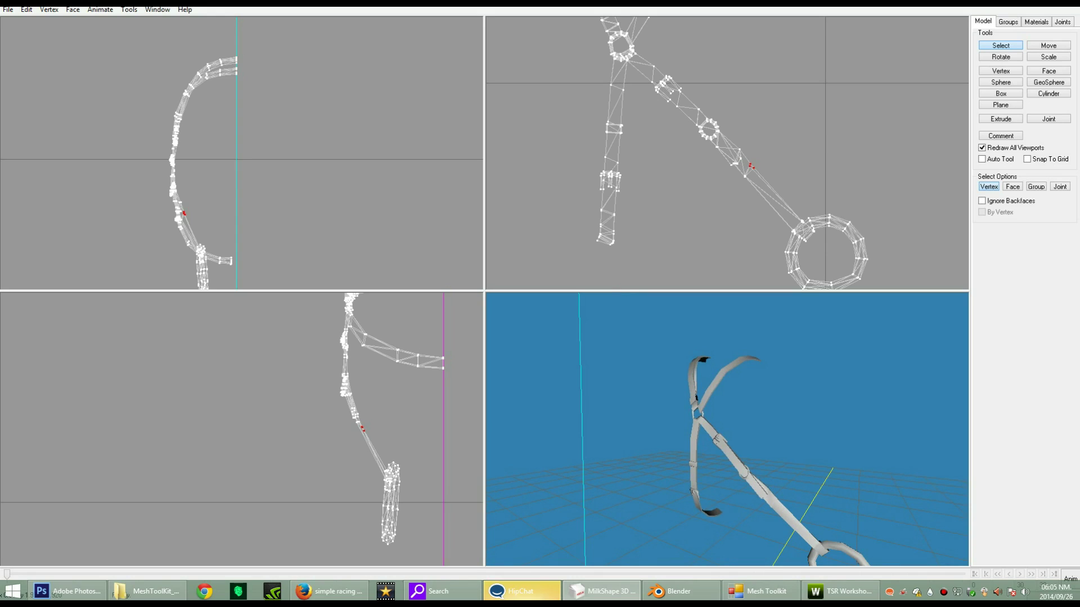
- Bring the vertices at the strap joint's upper corner closer together and try Weld To Nearest on them
{"action": "left_click_drag", "start_coordinate": [744, 162], "coordinate": [753, 168]}
{"action": "left_click", "coordinate": [1048, 46]}
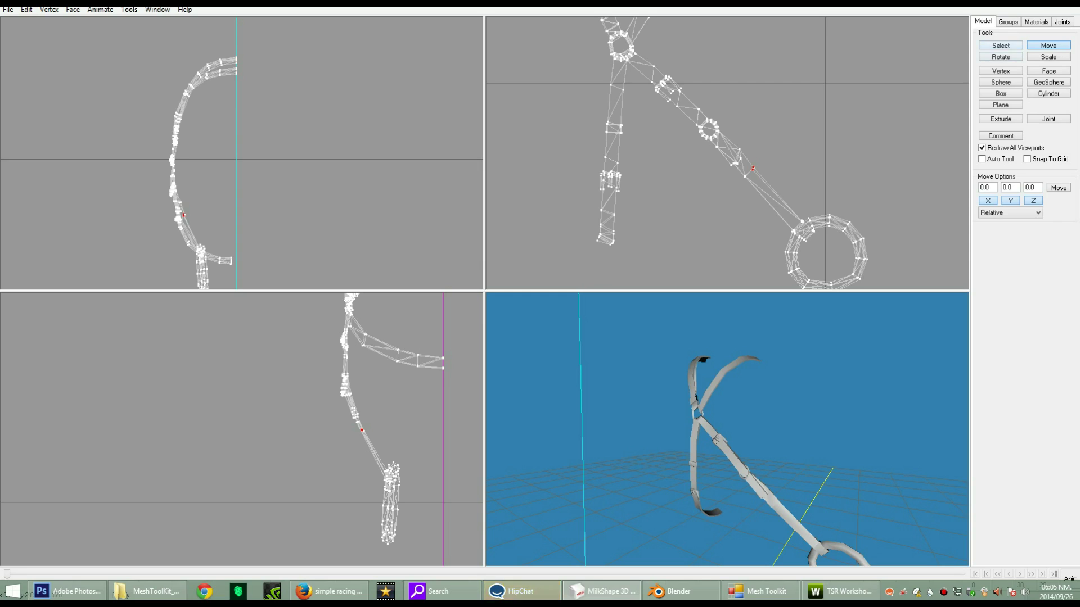
{"action": "left_click", "coordinate": [1001, 45]}
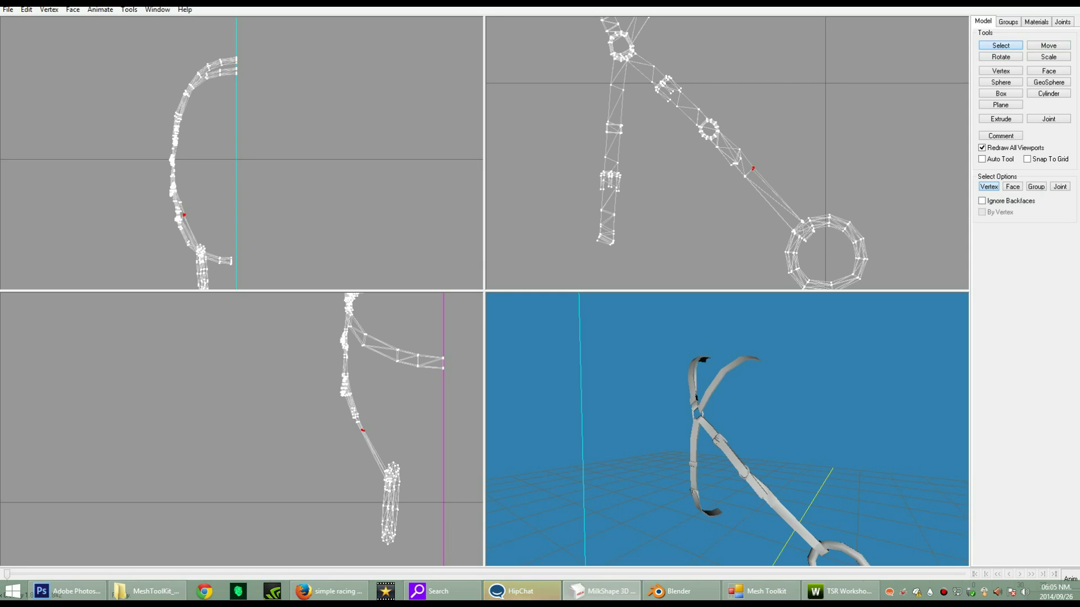
{"action": "left_click", "coordinate": [49, 10]}
{"action": "left_click", "coordinate": [80, 59]}
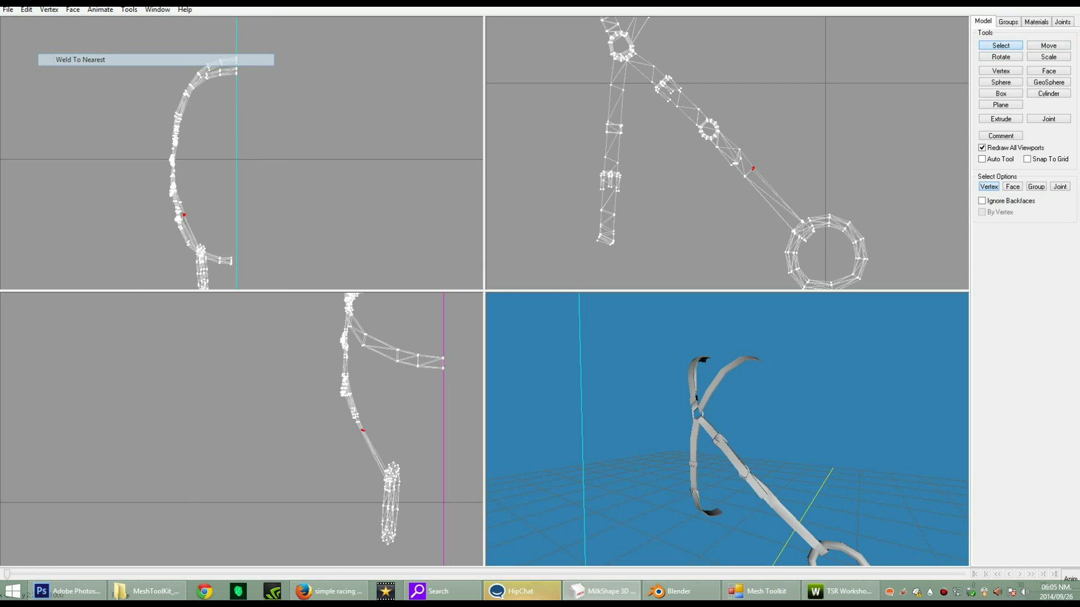
{"action": "key", "text": "ctrl+z"}
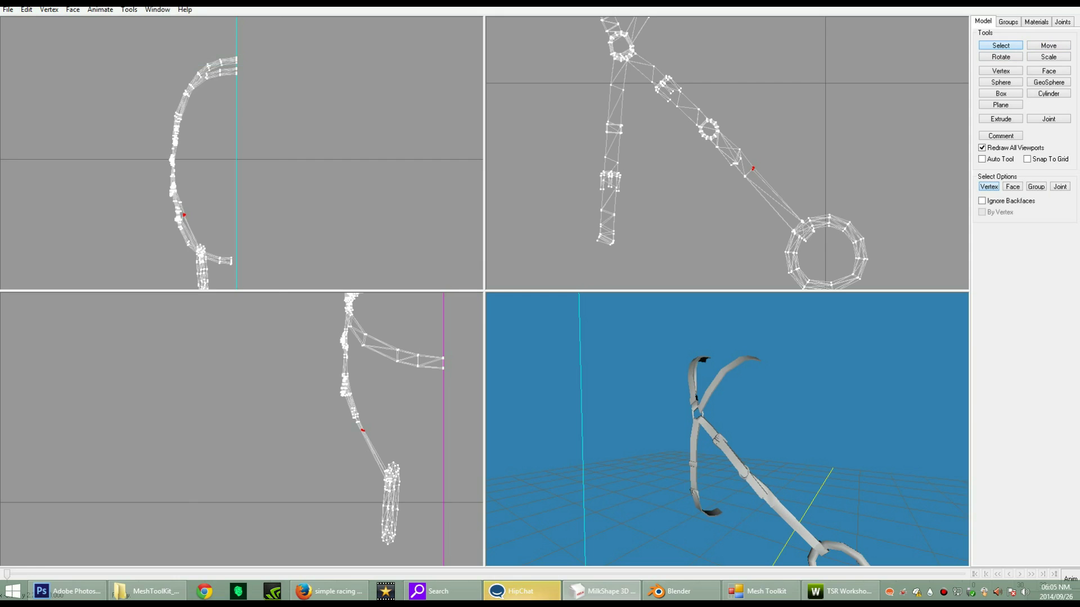
- Weld the strap joint's upper corner vertices, trying Weld Together and Weld To Nearest and finishing with Weld Together
{"action": "left_click", "coordinate": [49, 10]}
{"action": "left_click", "coordinate": [78, 47]}
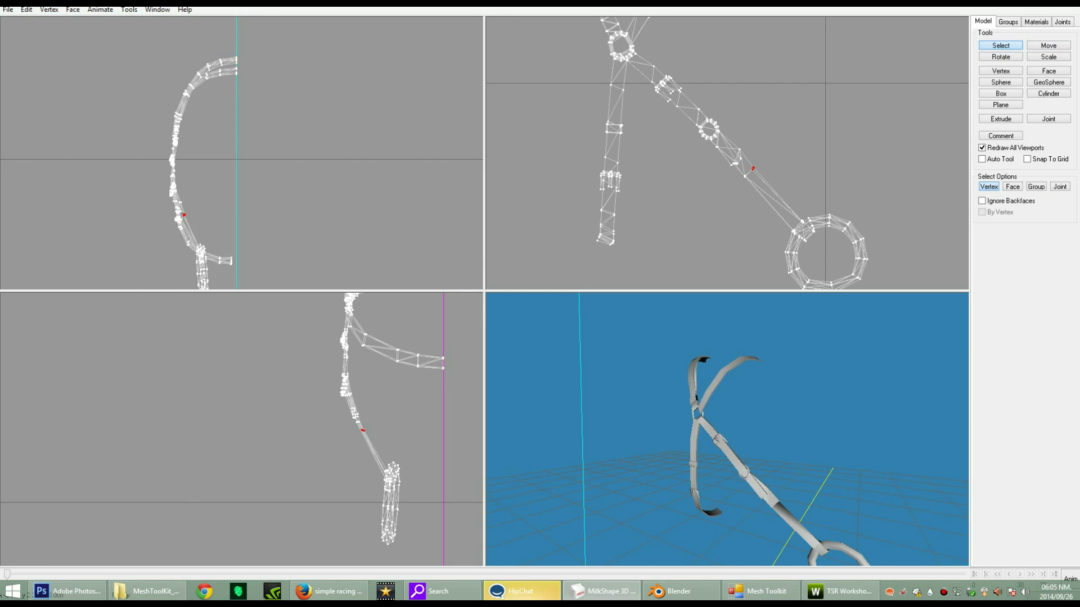
{"action": "left_click", "coordinate": [49, 9]}
{"action": "left_click", "coordinate": [81, 61]}
{"action": "left_click", "coordinate": [49, 10]}
{"action": "left_click", "coordinate": [80, 60]}
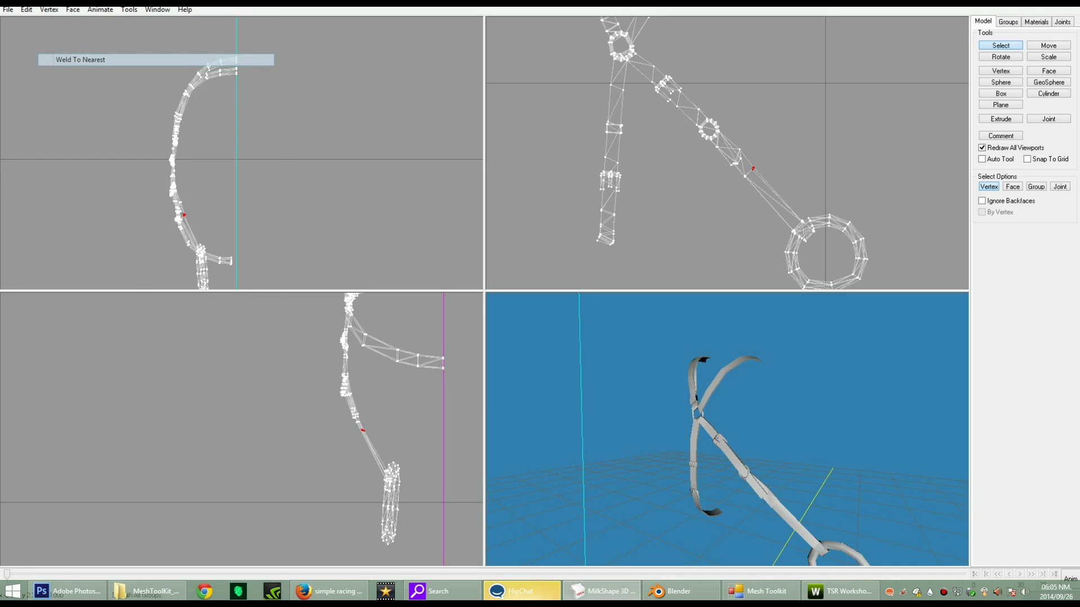
{"action": "left_click", "coordinate": [49, 10]}
{"action": "left_click", "coordinate": [81, 47]}
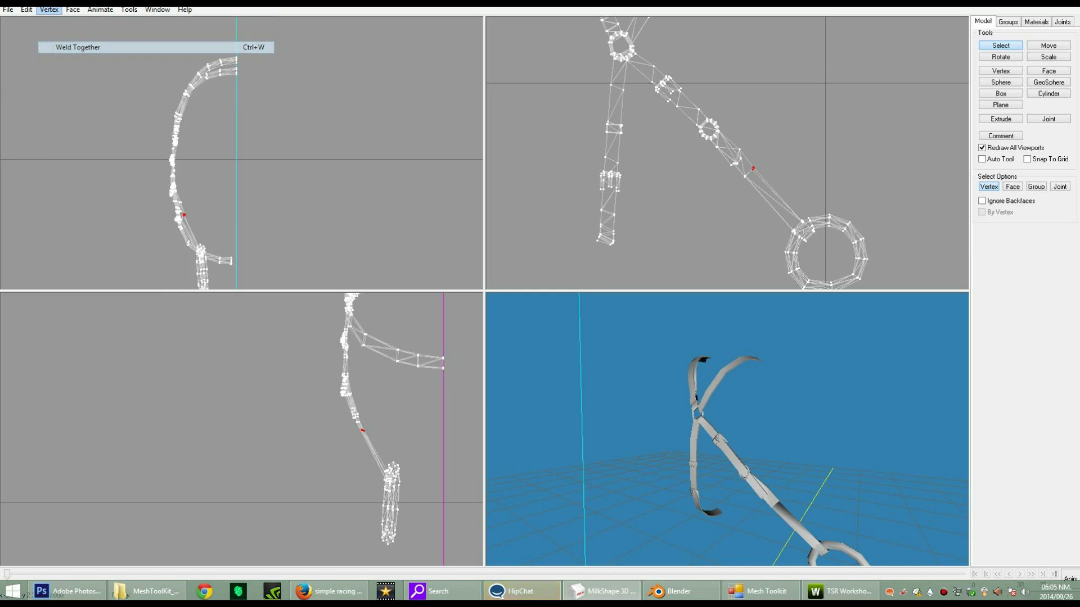
- Weld together the overlapping vertices where the segment's upper edge meets the large ring's strap attachment
{"action": "scroll", "coordinate": [727, 429], "scroll_direction": "up", "scroll_amount": 4}
{"action": "left_click_drag", "start_coordinate": [674, 429], "coordinate": [815, 432]}
{"action": "left_click", "coordinate": [1000, 45]}
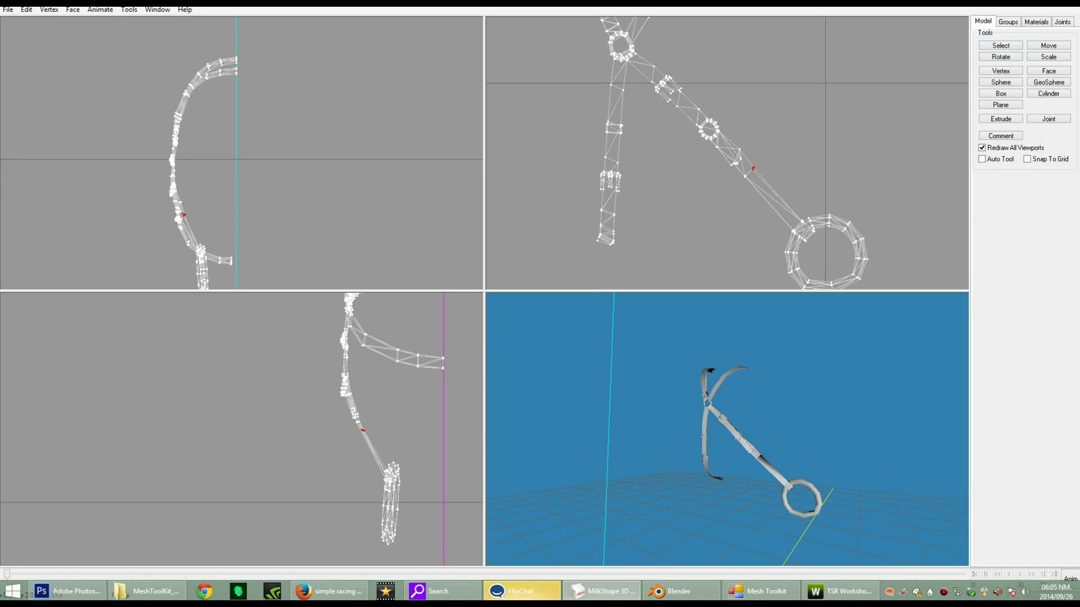
{"action": "left_click", "coordinate": [1001, 45]}
{"action": "left_click_drag", "start_coordinate": [800, 217], "coordinate": [805, 225]}
{"action": "left_click", "coordinate": [49, 9]}
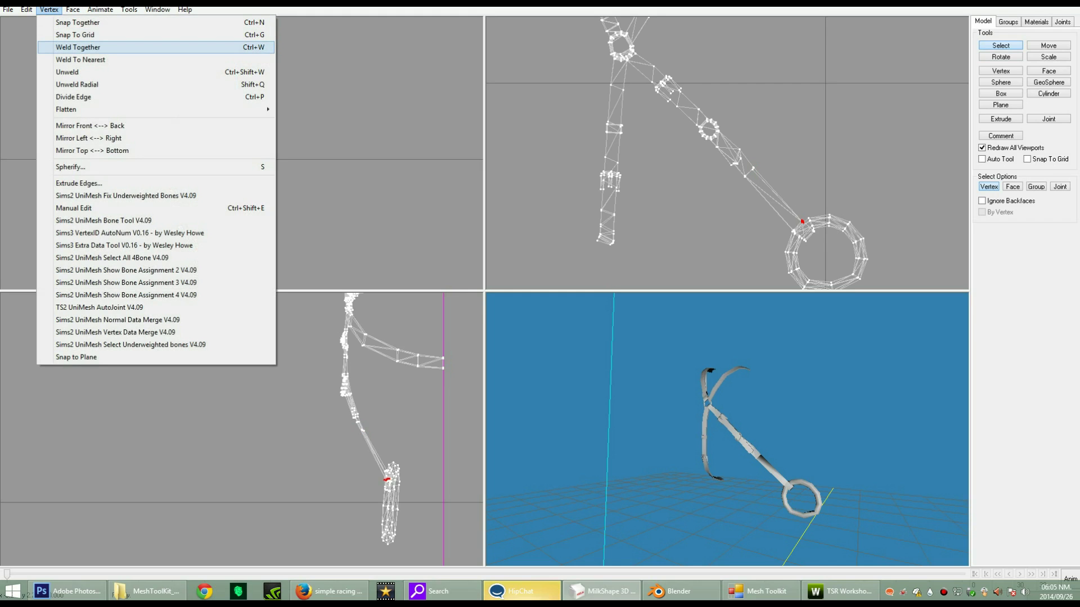
{"action": "left_click", "coordinate": [101, 47]}
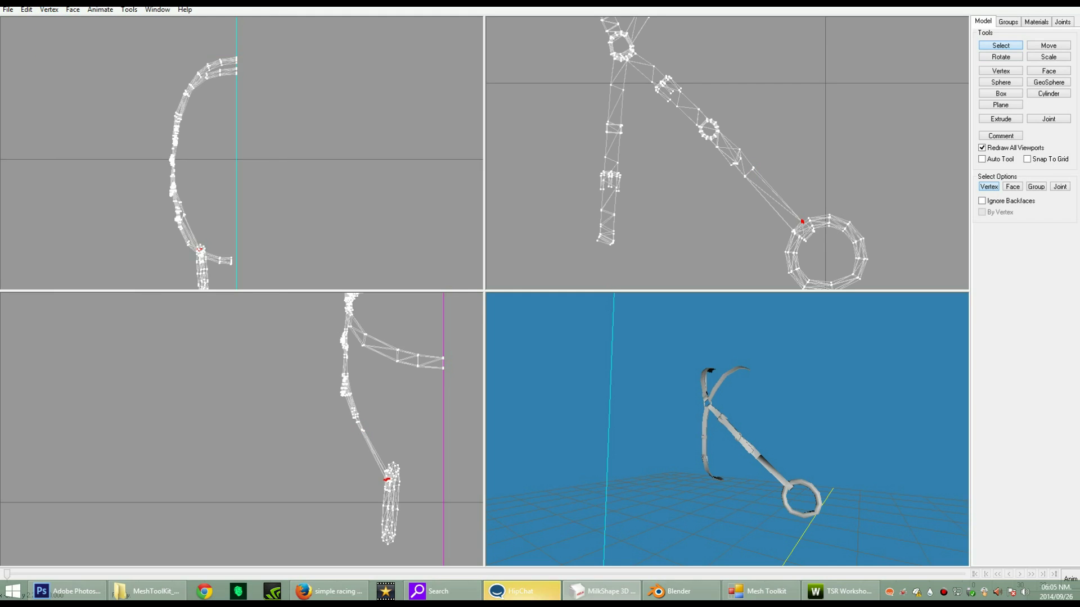
- Weld together the overlapping vertices where the segment's lower edge meets the large ring's strap attachment
{"action": "left_click", "coordinate": [1001, 45]}
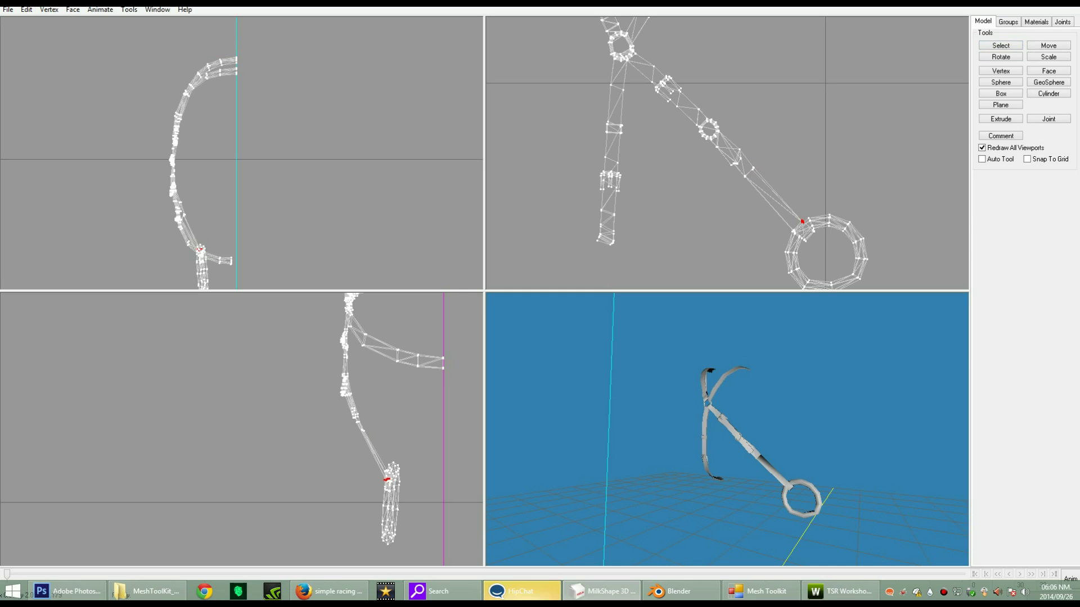
{"action": "left_click", "coordinate": [1001, 46]}
{"action": "left_click", "coordinate": [793, 230]}
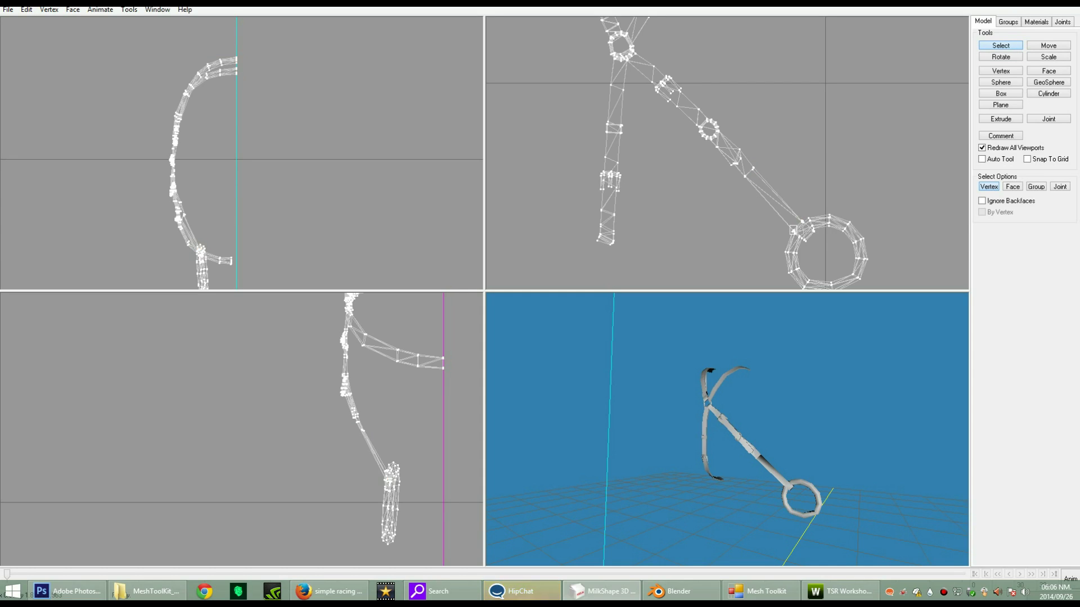
{"action": "left_click", "coordinate": [793, 229]}
{"action": "left_click", "coordinate": [792, 230]}
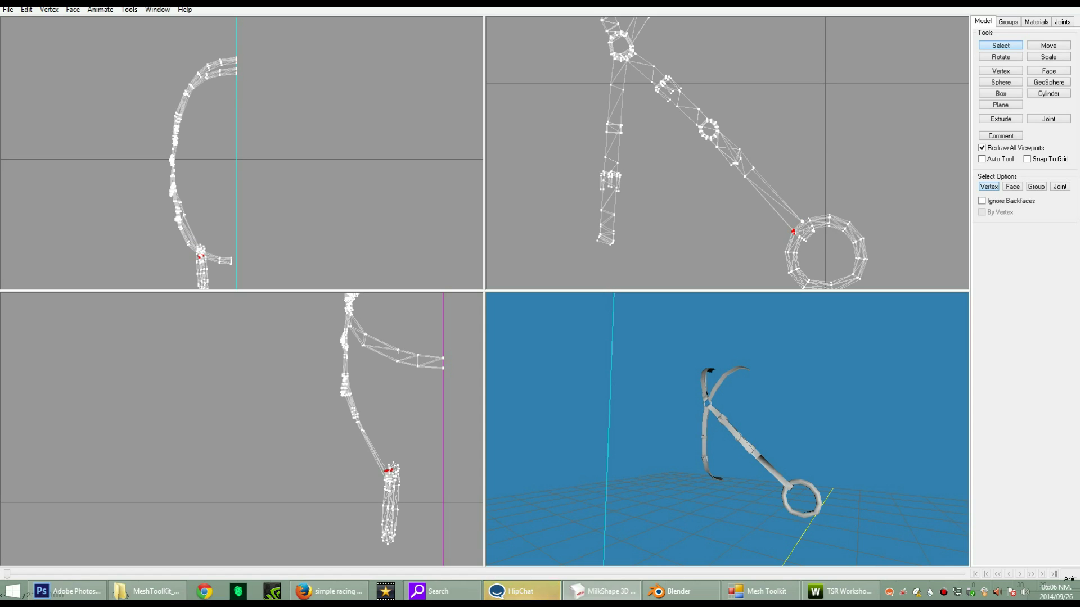
{"action": "left_click", "coordinate": [72, 10]}
{"action": "mouse_move", "coordinate": [49, 10]}
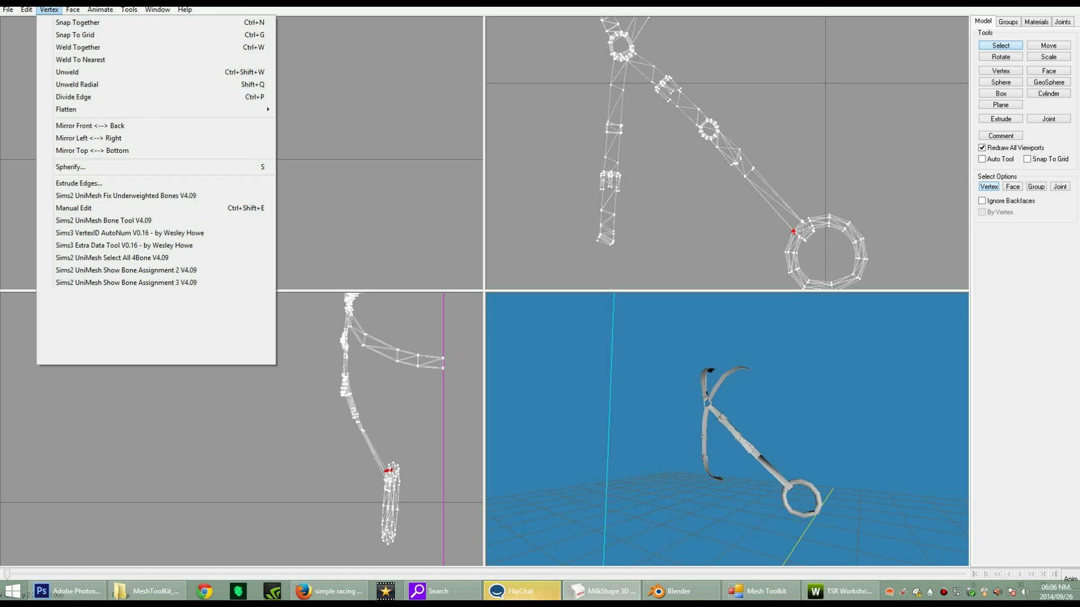
{"action": "left_click", "coordinate": [79, 48]}
{"action": "mouse_move", "coordinate": [731, 439]}
{"action": "left_mouse_down"}
{"action": "mouse_move", "coordinate": [663, 438]}
{"action": "mouse_move", "coordinate": [765, 444]}
{"action": "mouse_move", "coordinate": [675, 437]}
{"action": "mouse_move", "coordinate": [742, 441]}
{"action": "left_mouse_up"}
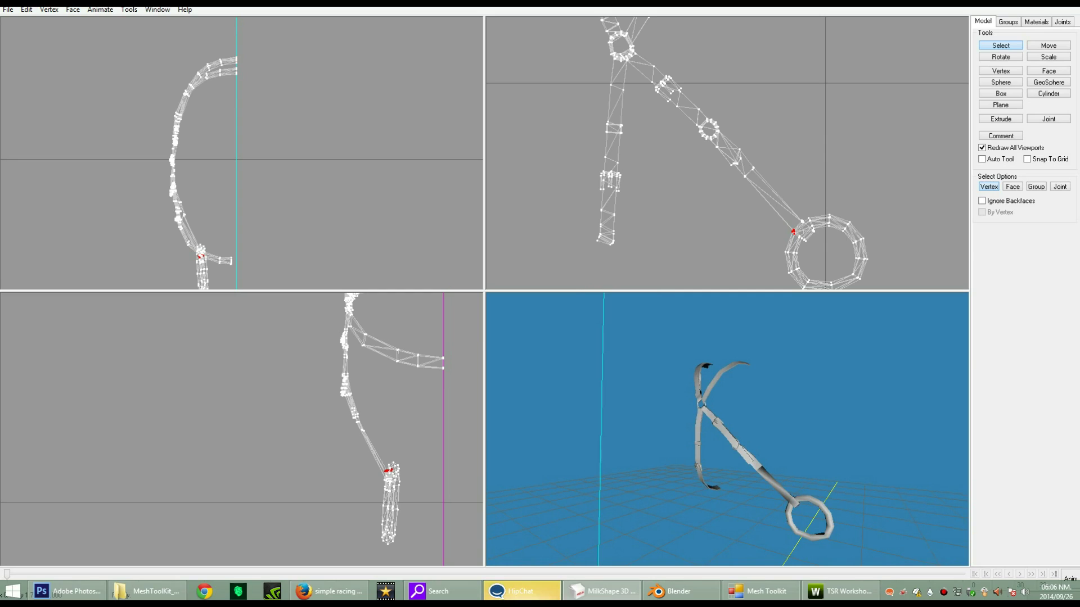
- Move the strap joint's vertices along the diagonal toward the large ring and align them with the strap's curve in the side view
{"action": "left_click", "coordinate": [765, 181]}
{"action": "left_click_drag", "start_coordinate": [763, 179], "coordinate": [780, 196]}
{"action": "key", "text": "F2"}
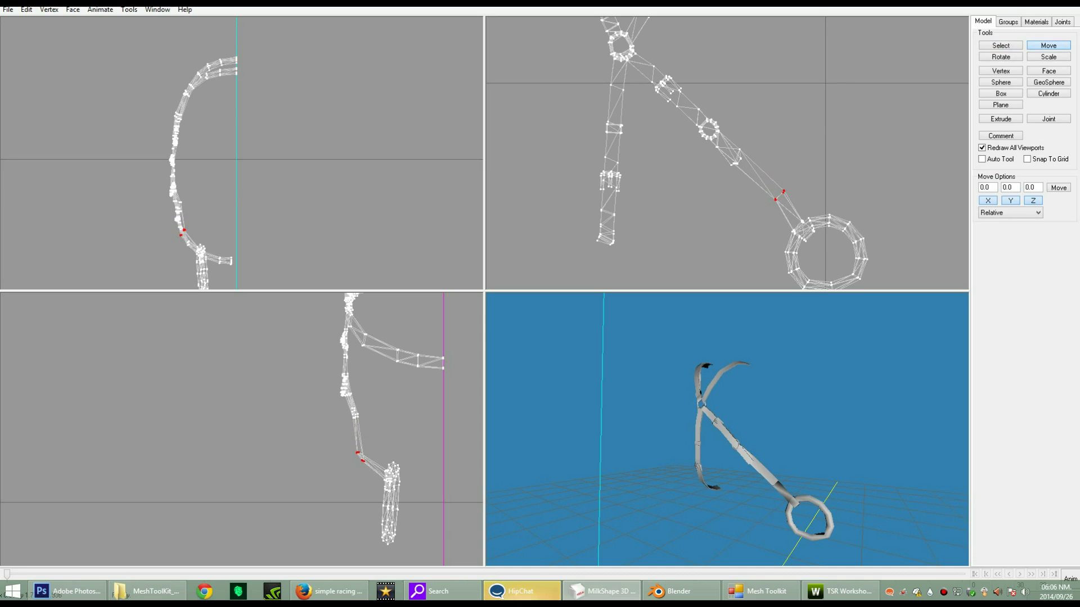
{"action": "left_click_drag", "start_coordinate": [779, 196], "coordinate": [776, 196]}
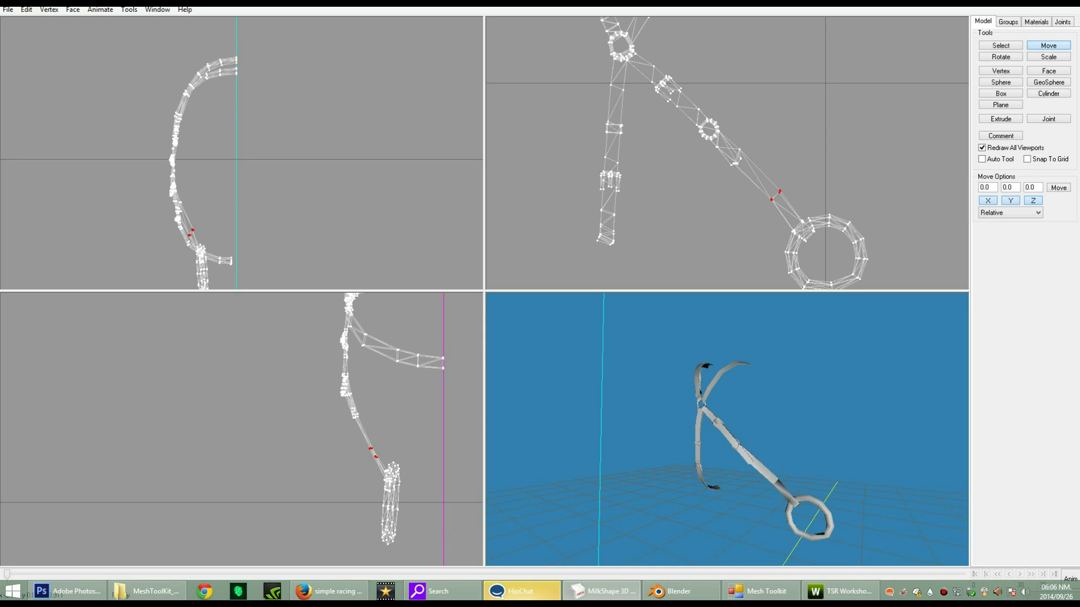
{"action": "mouse_move", "coordinate": [339, 432]}
{"action": "left_mouse_down"}
{"action": "mouse_move", "coordinate": [323, 434]}
{"action": "mouse_move", "coordinate": [334, 429]}
{"action": "left_mouse_up"}
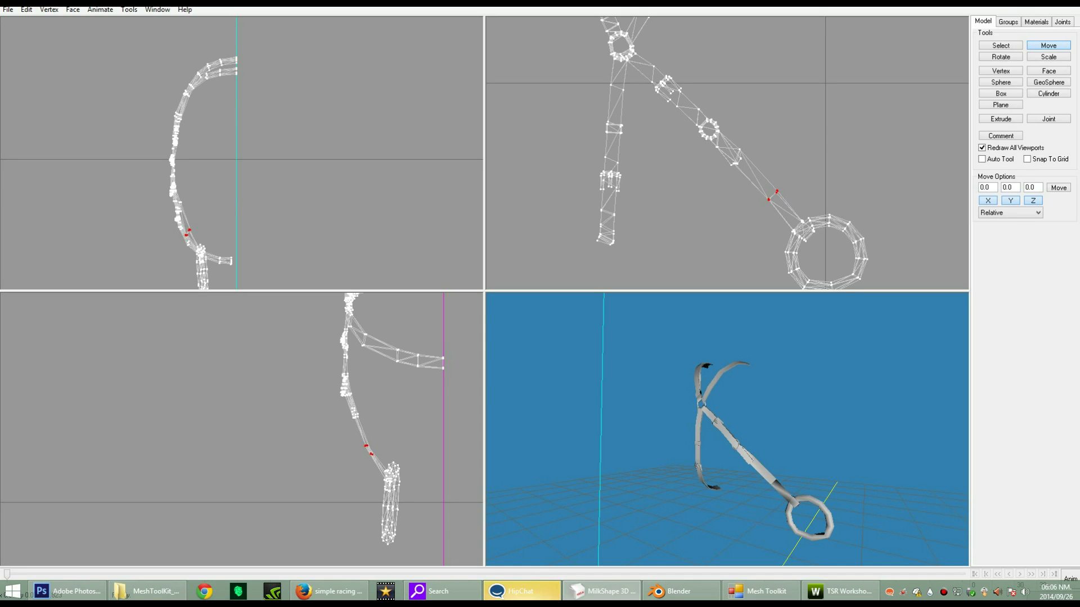
- Select the upper corner vertices of the relocated strap joint and apply Weld Together and Weld To Nearest to them
{"action": "left_click", "coordinate": [1000, 46]}
{"action": "left_click_drag", "start_coordinate": [784, 184], "coordinate": [774, 198]}
{"action": "left_click", "coordinate": [49, 9]}
{"action": "left_click", "coordinate": [57, 47]}
{"action": "left_click", "coordinate": [49, 10]}
{"action": "left_click", "coordinate": [57, 60]}
{"action": "left_click_drag", "start_coordinate": [748, 427], "coordinate": [650, 432]}
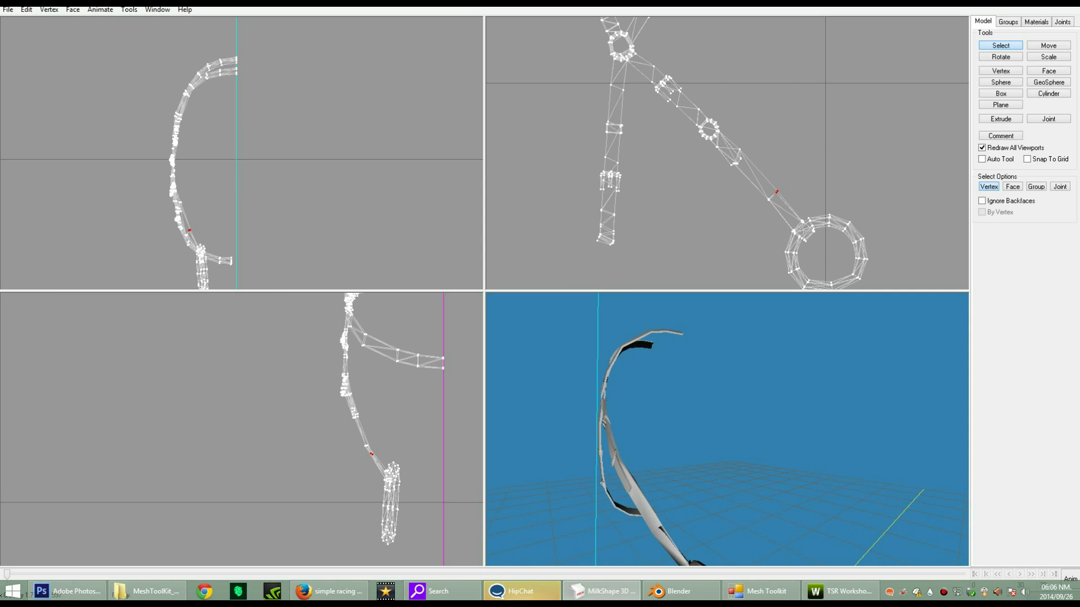
{"action": "left_click", "coordinate": [49, 6]}
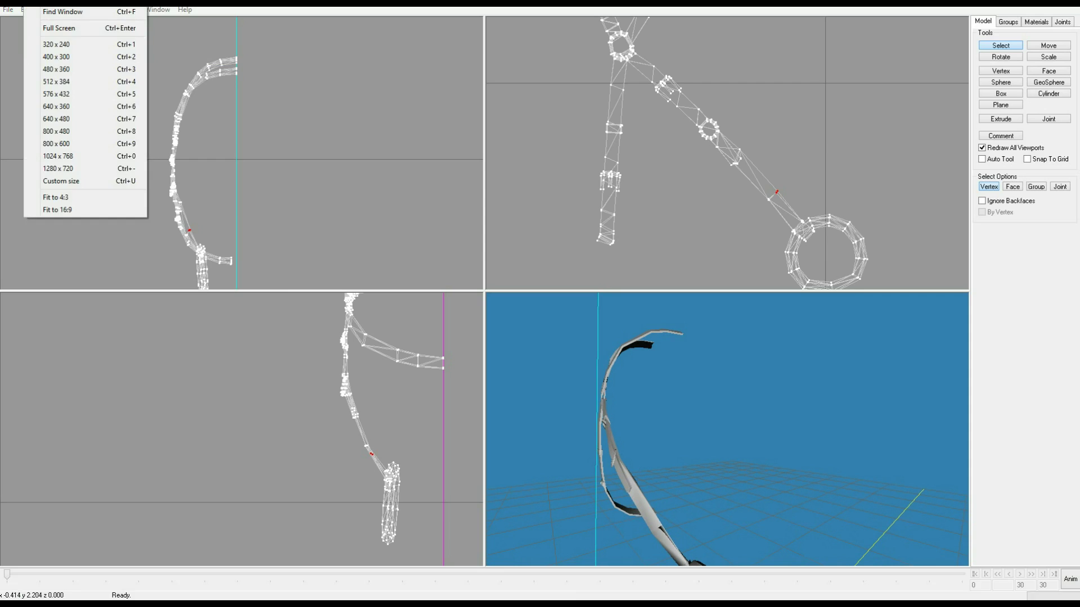
{"action": "left_click", "coordinate": [197, 45]}
{"action": "left_click", "coordinate": [49, 10]}
{"action": "left_click", "coordinate": [81, 60]}
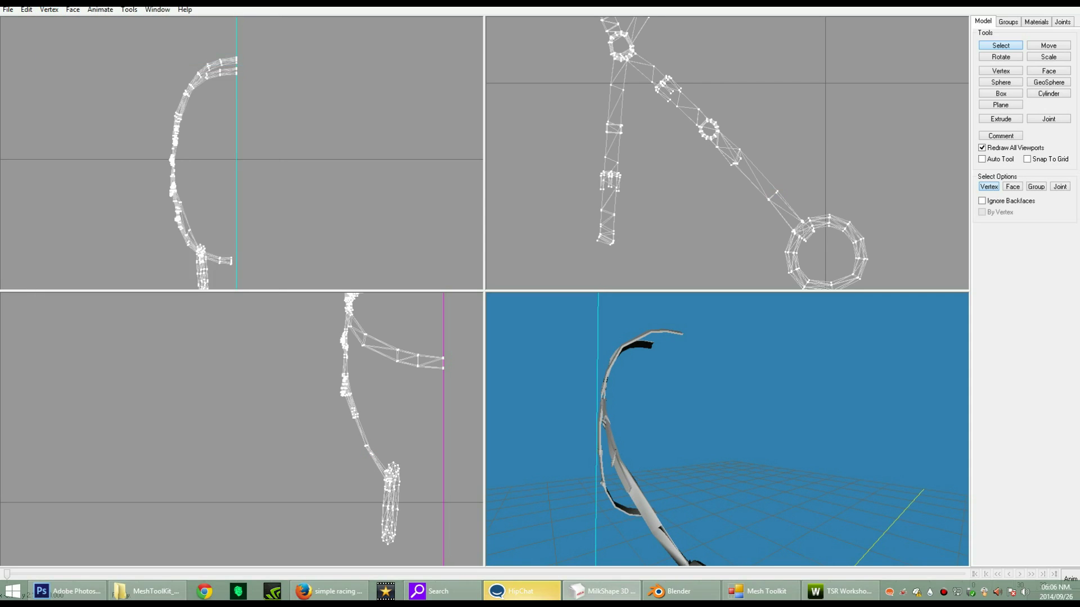
- Weld the selected upper corner vertices of the strap joint and check the strap surface from several angles
{"action": "left_click", "coordinate": [49, 9]}
{"action": "left_click", "coordinate": [79, 48]}
{"action": "scroll", "coordinate": [726, 429], "scroll_direction": "down", "scroll_amount": 5}
{"action": "left_click_drag", "start_coordinate": [664, 429], "coordinate": [731, 429]}
{"action": "scroll", "coordinate": [753, 435], "scroll_direction": "up", "scroll_amount": 4}
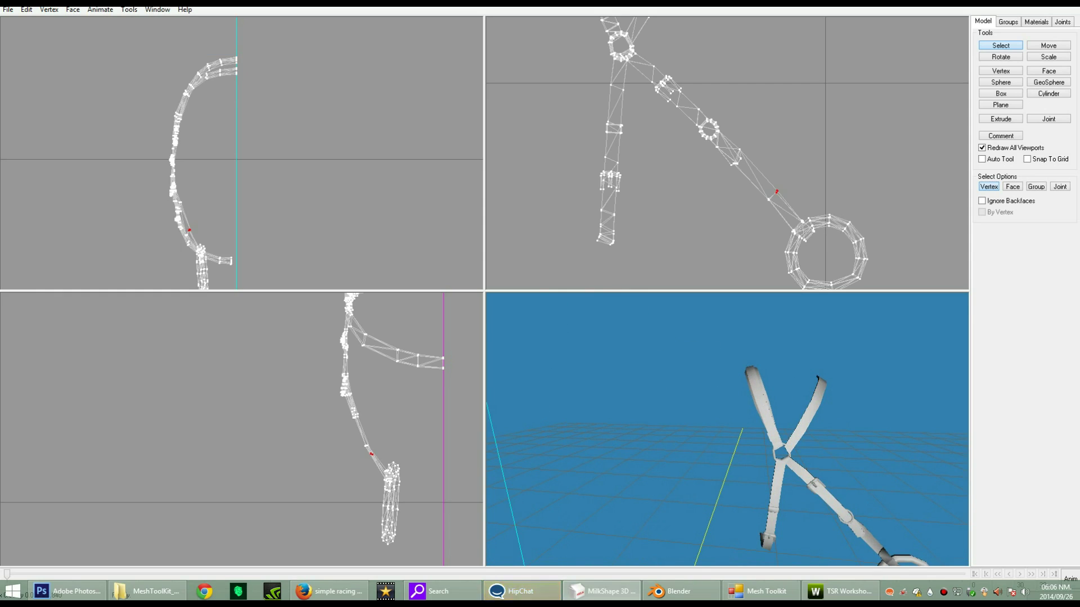
{"action": "scroll", "coordinate": [692, 425], "scroll_direction": "down", "scroll_amount": 5}
{"action": "left_click_drag", "start_coordinate": [754, 429], "coordinate": [723, 429]}
{"action": "scroll", "coordinate": [692, 424], "scroll_direction": "up", "scroll_amount": 4}
{"action": "scroll", "coordinate": [692, 424], "scroll_direction": "down", "scroll_amount": 2}
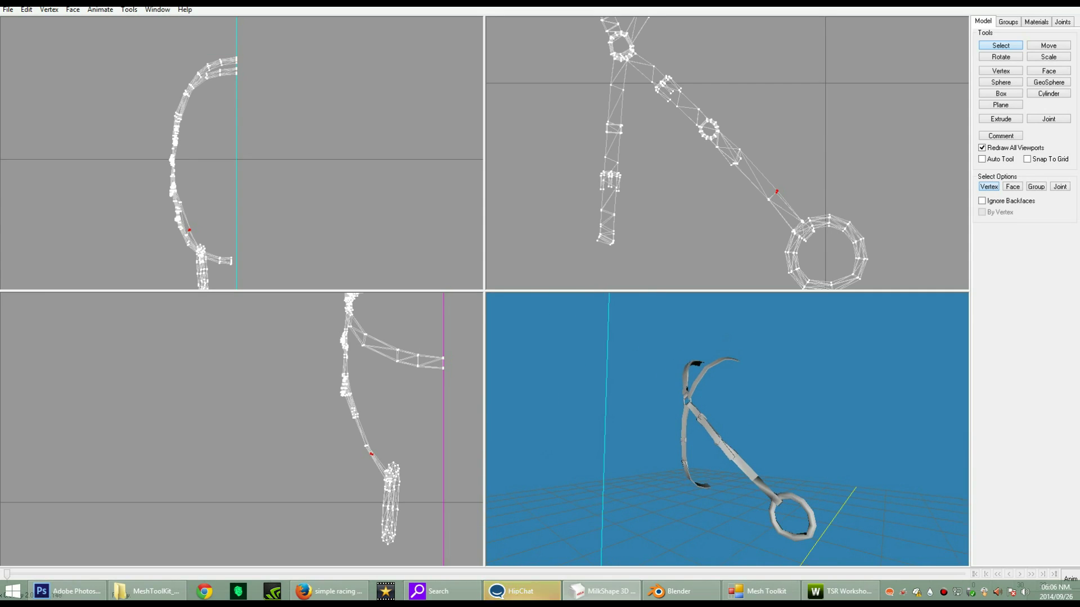
- Extend the selection to the strap joint's lower corner vertices and weld the selected vertices
{"action": "left_click_drag", "start_coordinate": [795, 167], "coordinate": [752, 216], "text": "shift"}
{"action": "left_click", "coordinate": [49, 9]}
{"action": "left_click", "coordinate": [82, 47]}
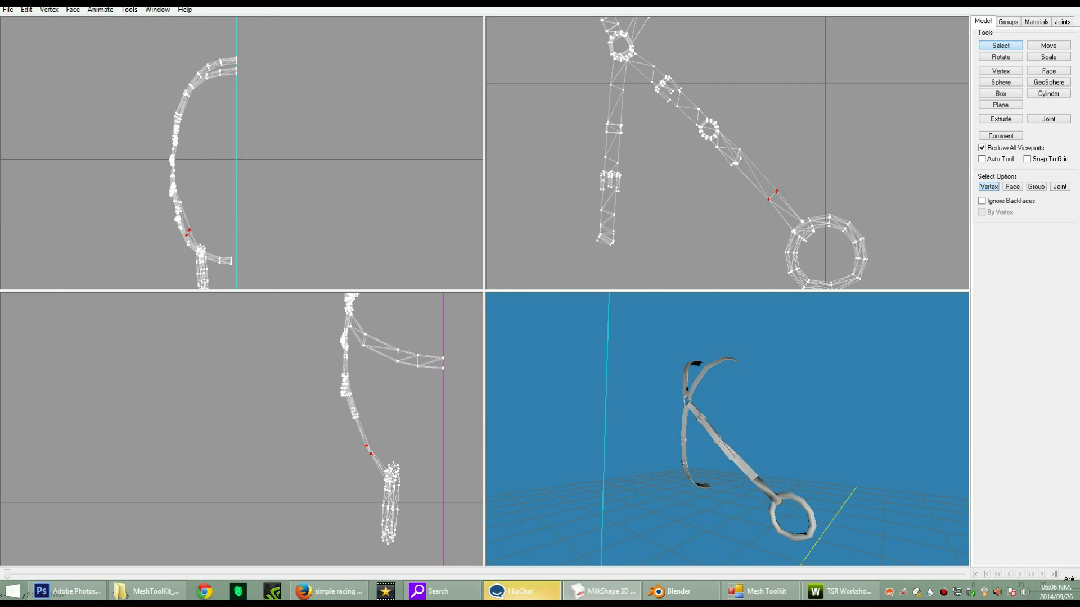
{"action": "left_click", "coordinate": [49, 9]}
{"action": "left_click", "coordinate": [82, 59]}
{"action": "mouse_move", "coordinate": [745, 436]}
{"action": "left_mouse_down"}
{"action": "mouse_move", "coordinate": [687, 436]}
{"action": "mouse_move", "coordinate": [748, 435]}
{"action": "left_mouse_up"}
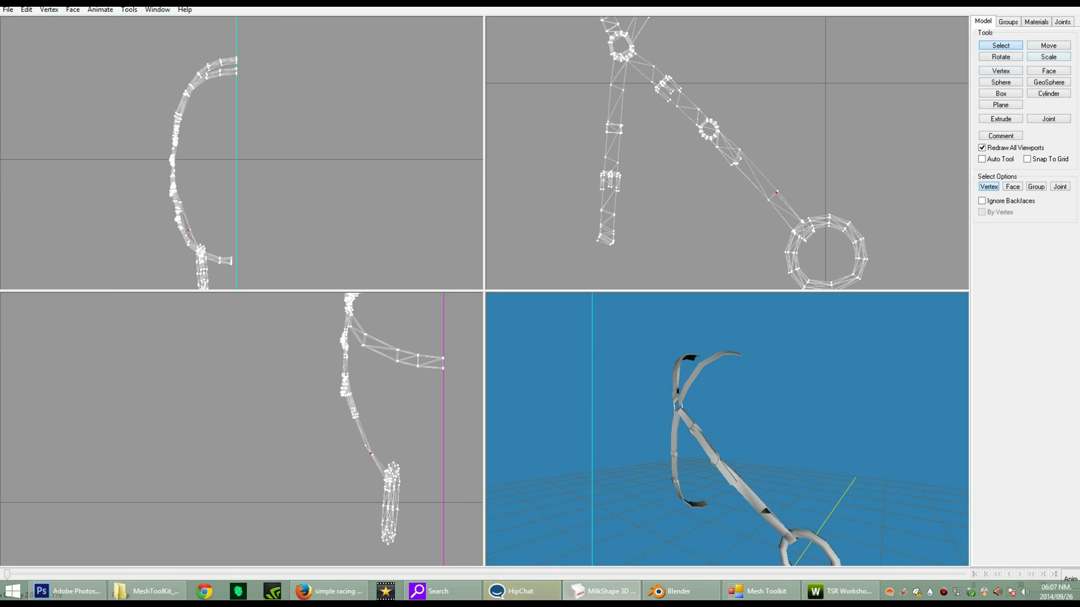
- Move the selected vertex from the strap joint's upper edge down to its lower edge
{"action": "left_click", "coordinate": [1048, 46]}
{"action": "mouse_move", "coordinate": [837, 156]}
{"action": "left_mouse_down"}
{"action": "mouse_move", "coordinate": [842, 147]}
{"action": "mouse_move", "coordinate": [823, 172]}
{"action": "mouse_move", "coordinate": [832, 163]}
{"action": "left_mouse_up"}
{"action": "scroll", "coordinate": [748, 444], "scroll_direction": "down", "scroll_amount": 5}
{"action": "mouse_move", "coordinate": [748, 444]}
{"action": "left_mouse_down"}
{"action": "mouse_move", "coordinate": [753, 422]}
{"action": "mouse_move", "coordinate": [793, 444]}
{"action": "mouse_move", "coordinate": [748, 419]}
{"action": "mouse_move", "coordinate": [736, 444]}
{"action": "left_mouse_up"}
{"action": "scroll", "coordinate": [737, 444], "scroll_direction": "up", "scroll_amount": 5}
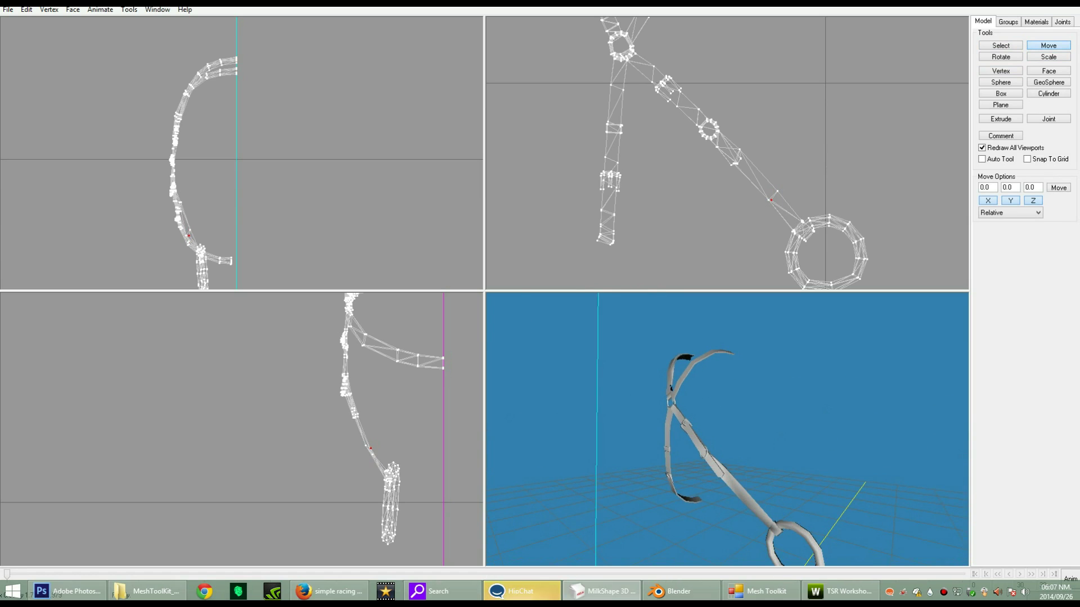
{"action": "mouse_move", "coordinate": [737, 444]}
{"action": "left_mouse_down"}
{"action": "mouse_move", "coordinate": [829, 442]}
{"action": "mouse_move", "coordinate": [723, 444]}
{"action": "left_mouse_up"}
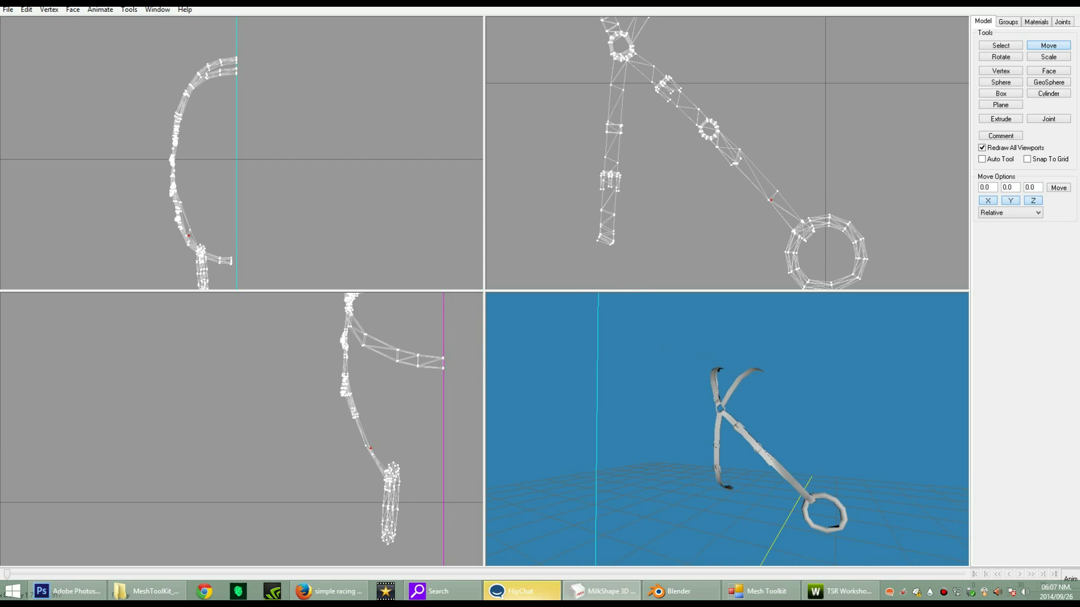
- Unhide the Defult horse-head group to check how the harness fits on it, and hide it again
{"action": "left_click", "coordinate": [1008, 22]}
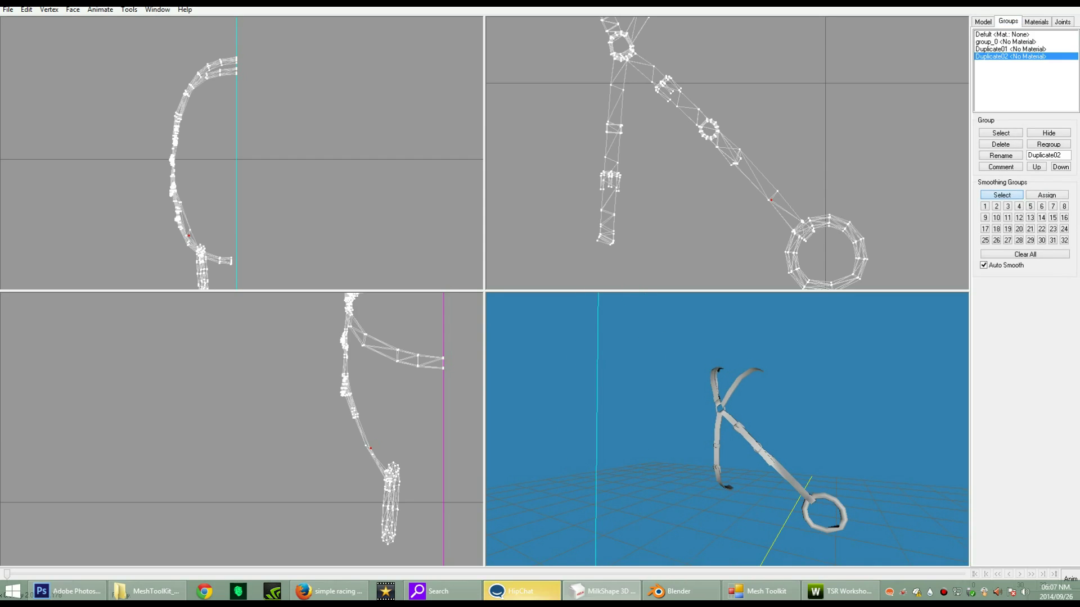
{"action": "left_click", "coordinate": [1003, 34]}
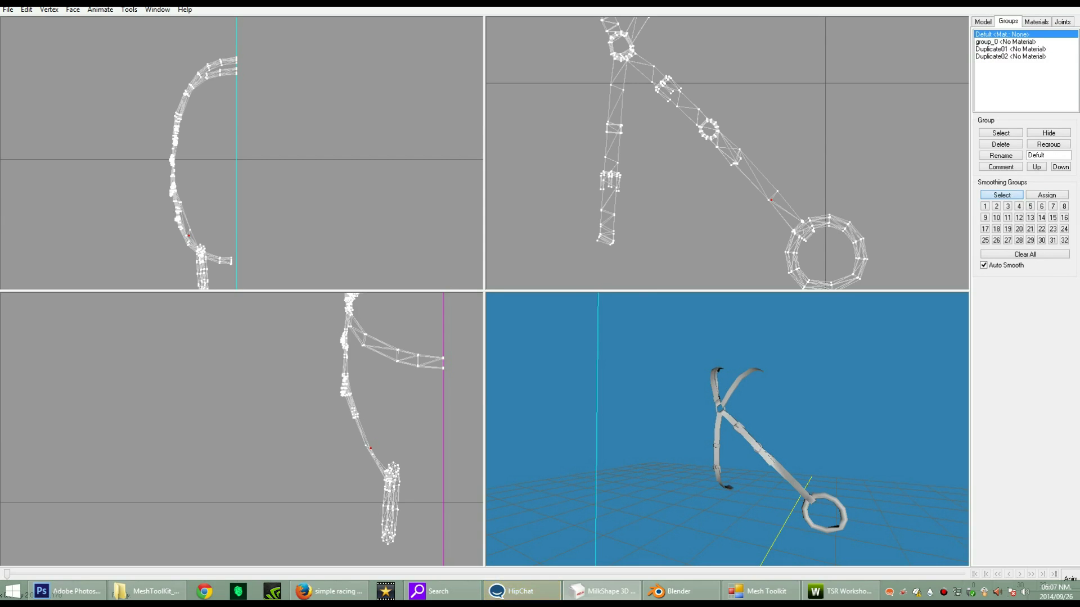
{"action": "left_click", "coordinate": [1048, 134]}
{"action": "left_click_drag", "start_coordinate": [754, 393], "coordinate": [950, 404]}
{"action": "scroll", "coordinate": [727, 429], "scroll_direction": "down", "scroll_amount": 5}
{"action": "left_click_drag", "start_coordinate": [727, 429], "coordinate": [756, 431]}
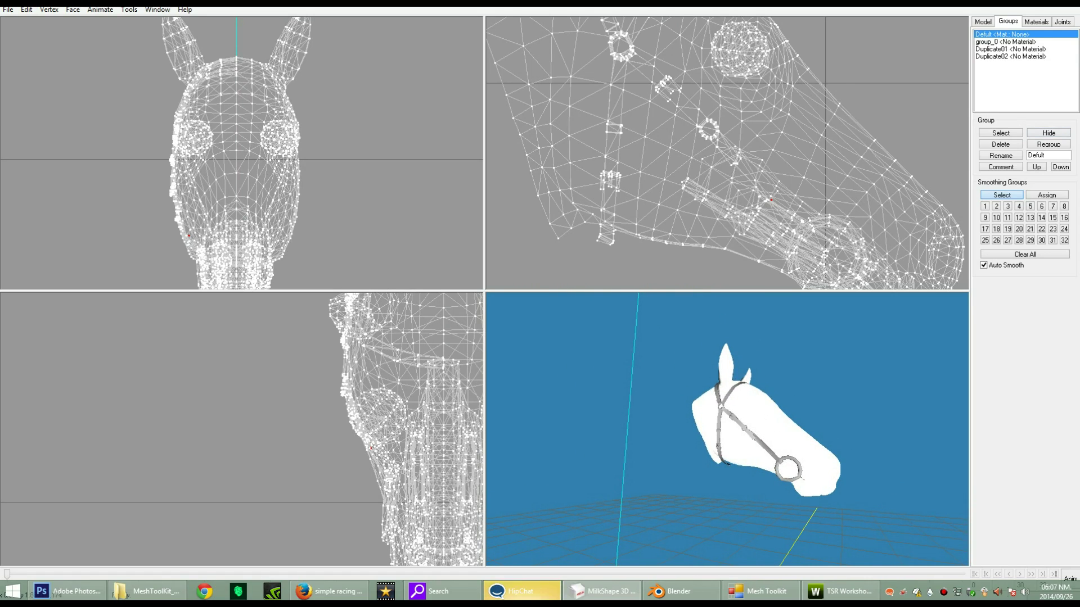
{"action": "left_click", "coordinate": [1048, 133]}
- Create a small sphere with 6 stacks and 12 slices in the side view, above the diagonal strap
{"action": "left_click", "coordinate": [983, 22]}
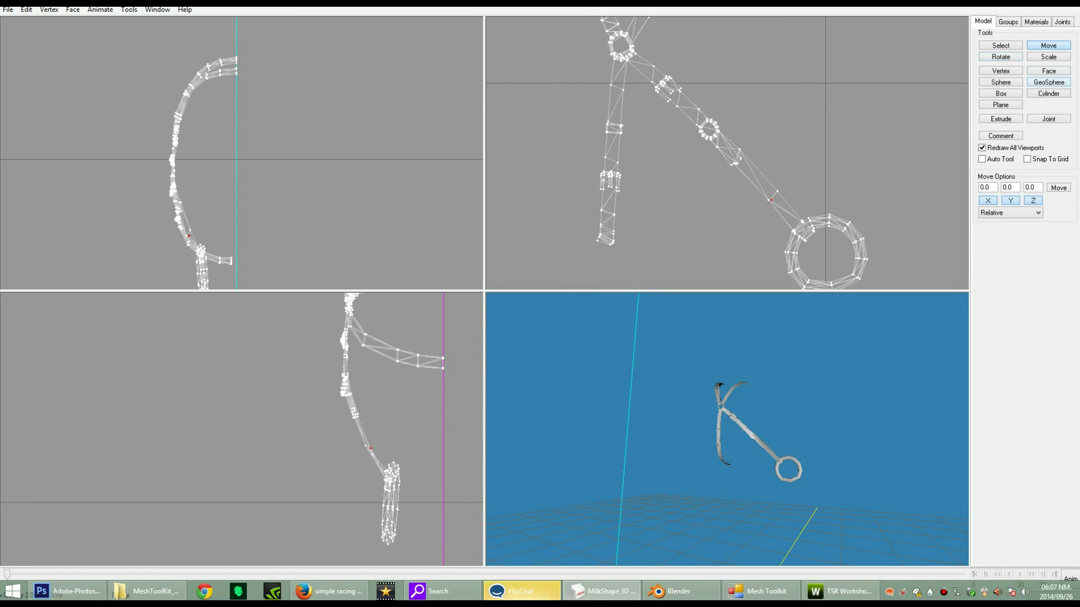
{"action": "left_click", "coordinate": [1001, 82]}
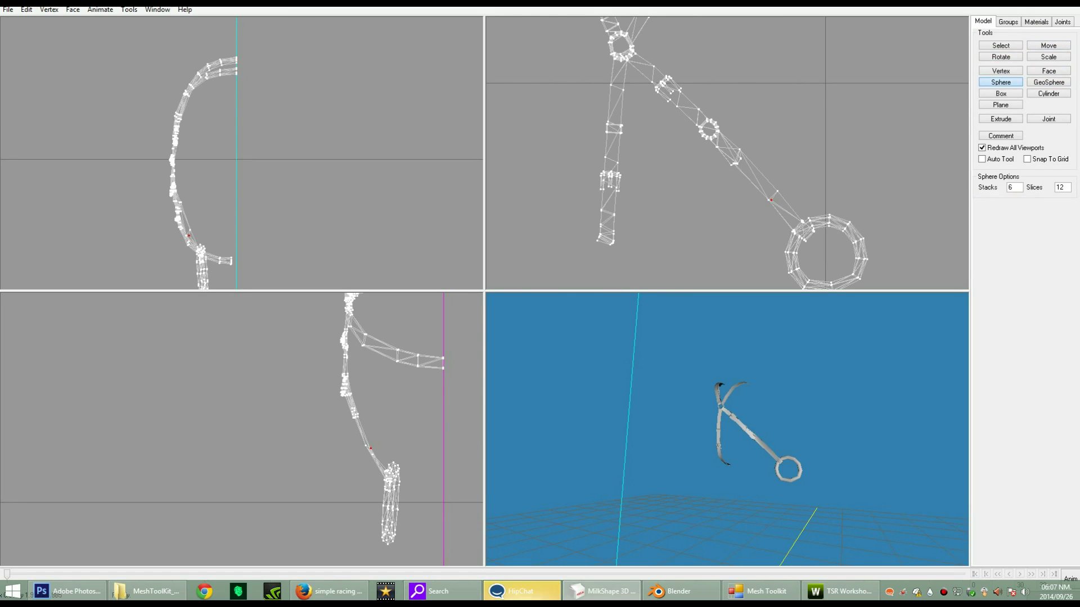
{"action": "left_click_drag", "start_coordinate": [732, 84], "coordinate": [745, 99]}
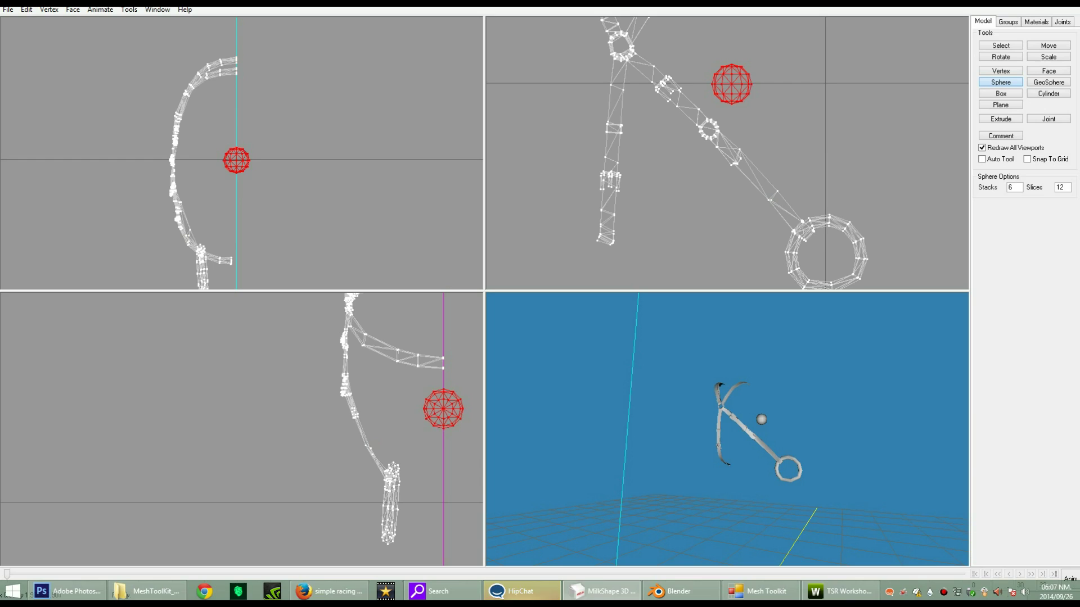
- Move the sphere onto the lower front part of the harness's large ring
{"action": "left_click", "coordinate": [1048, 45]}
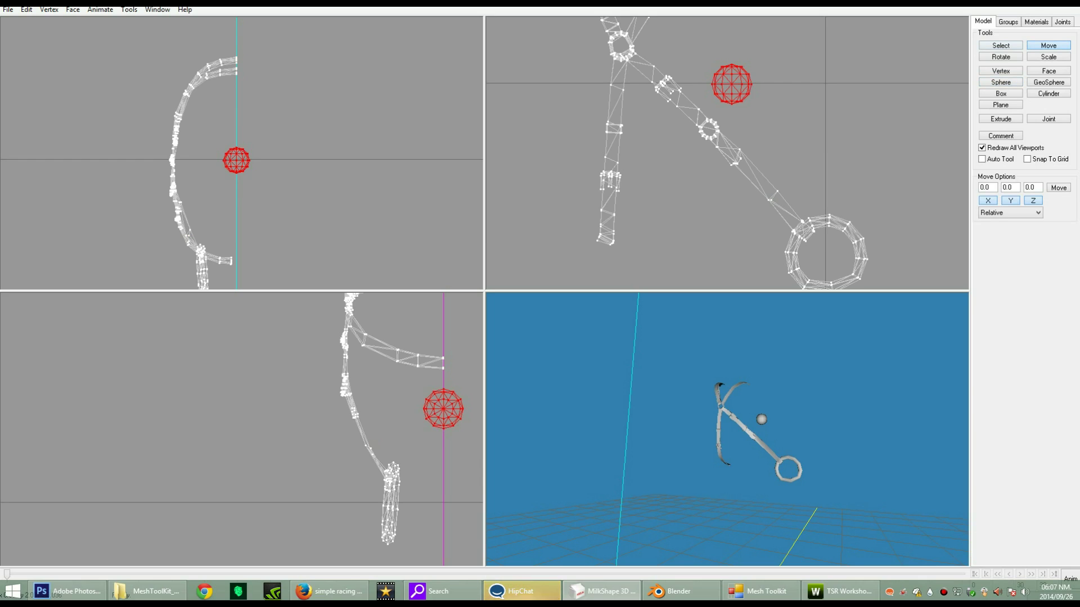
{"action": "left_click_drag", "start_coordinate": [443, 408], "coordinate": [443, 522]}
{"action": "left_click_drag", "start_coordinate": [726, 427], "coordinate": [670, 427]}
{"action": "left_click_drag", "start_coordinate": [236, 247], "coordinate": [276, 203], "text": "ctrl"}
{"action": "left_click_drag", "start_coordinate": [686, 428], "coordinate": [766, 428]}
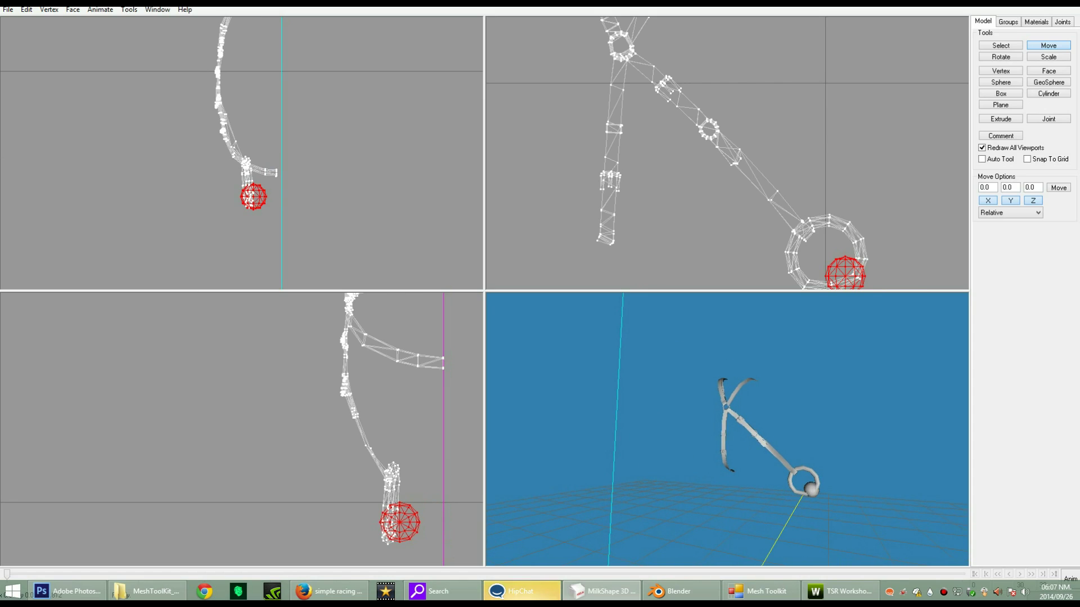
- Unhide the Defult horse-head group and shift the sphere slightly forward and up along the large ring
{"action": "left_click", "coordinate": [1008, 22]}
{"action": "left_click", "coordinate": [1007, 35]}
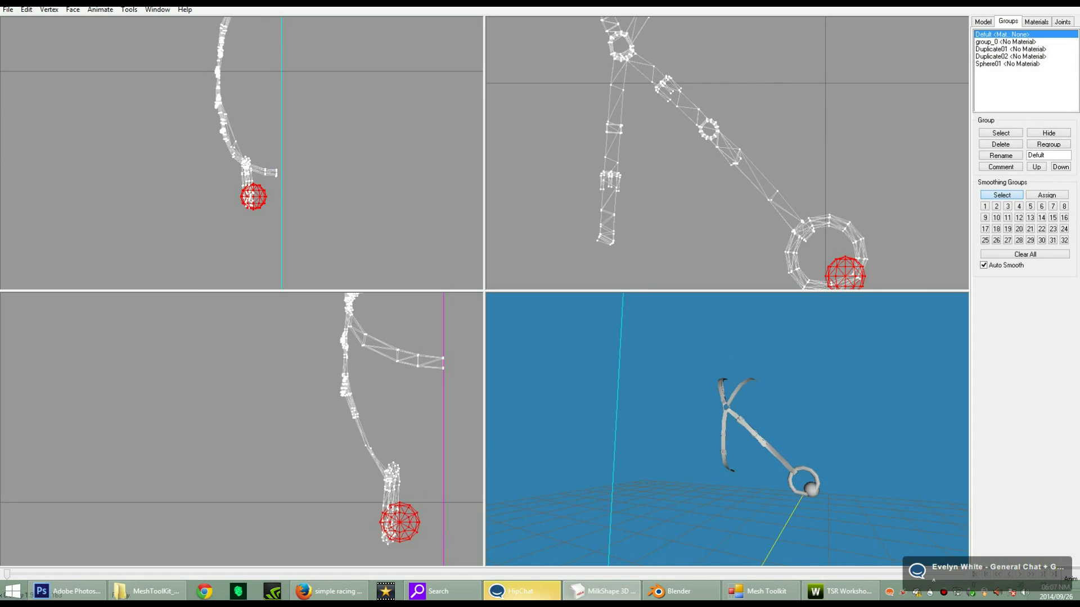
{"action": "left_click", "coordinate": [1049, 133]}
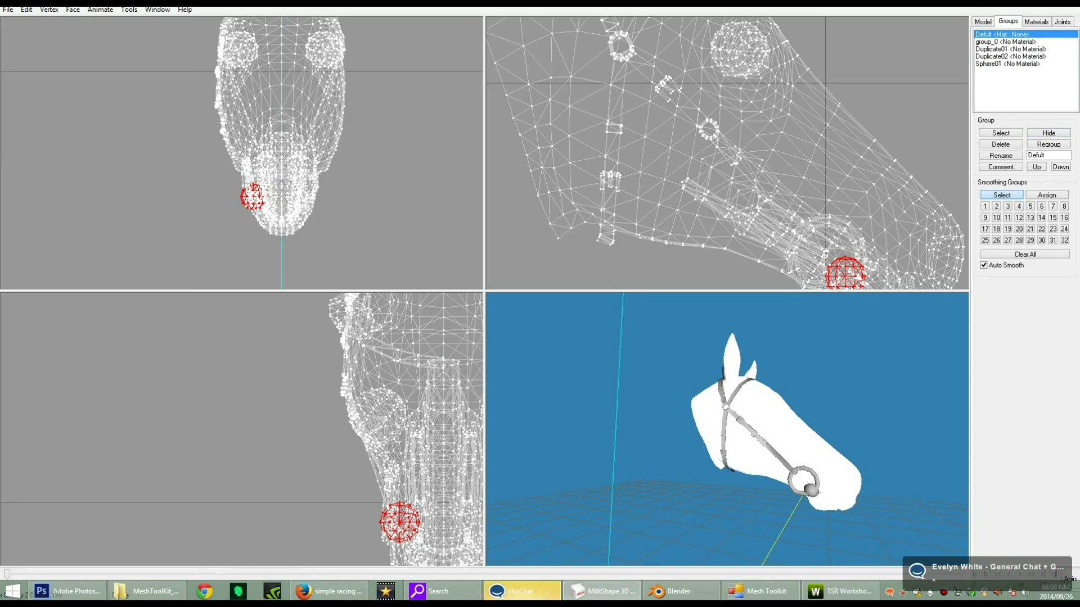
{"action": "left_click", "coordinate": [983, 22]}
{"action": "left_click_drag", "start_coordinate": [845, 276], "coordinate": [850, 271]}
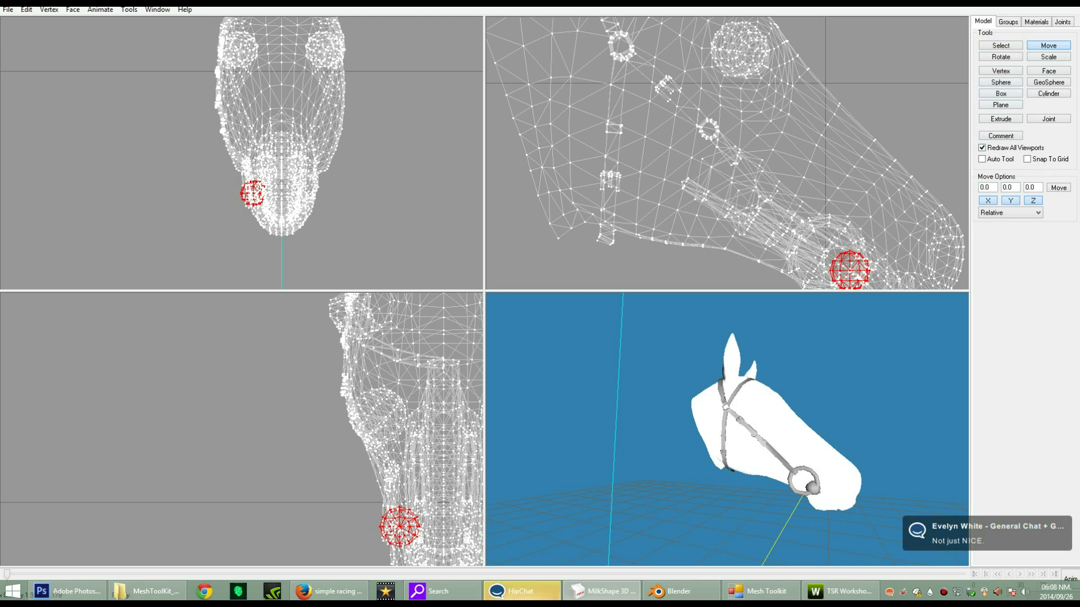
- Scale the sphere by 0.1 in X, Y and Z about its center of mass
{"action": "left_click", "coordinate": [1048, 57]}
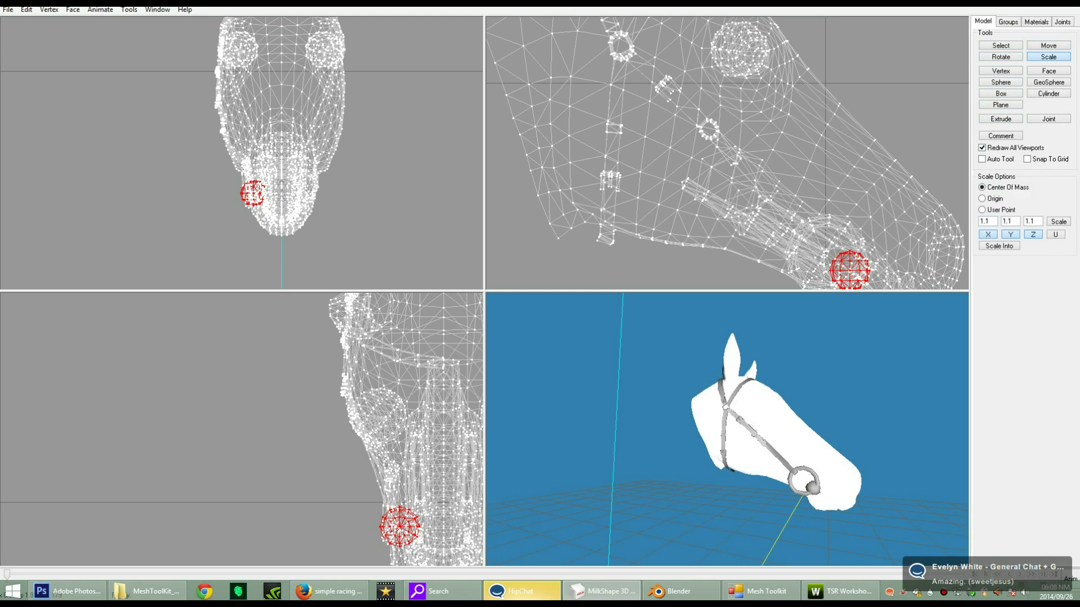
{"action": "key", "text": "BackSpace"}
{"action": "key", "text": "BackSpace"}
{"action": "key", "text": "BackSpace"}
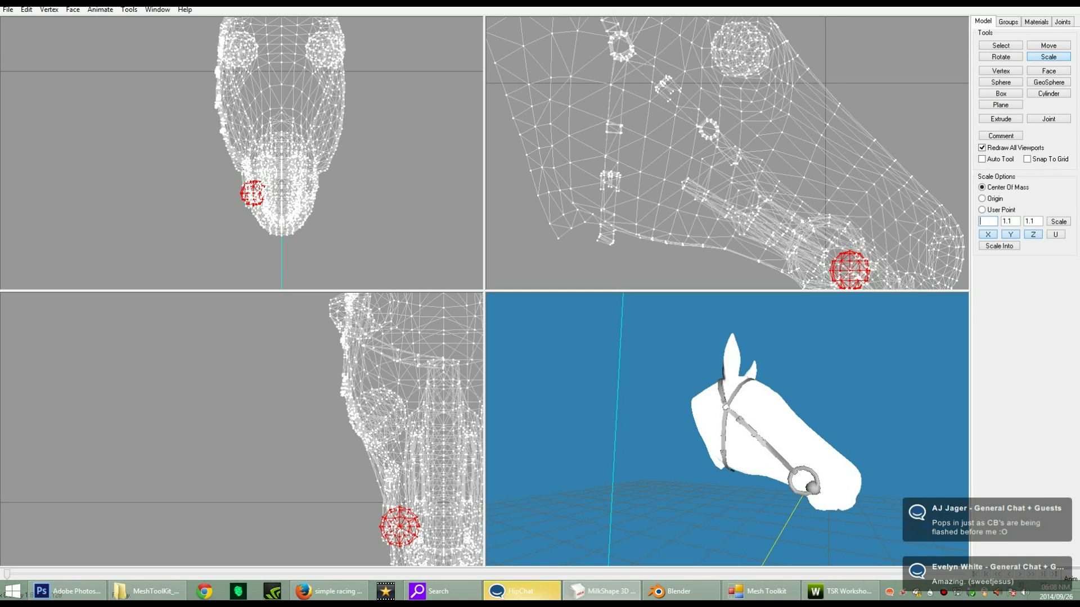
{"action": "type", "text": "0.1"}
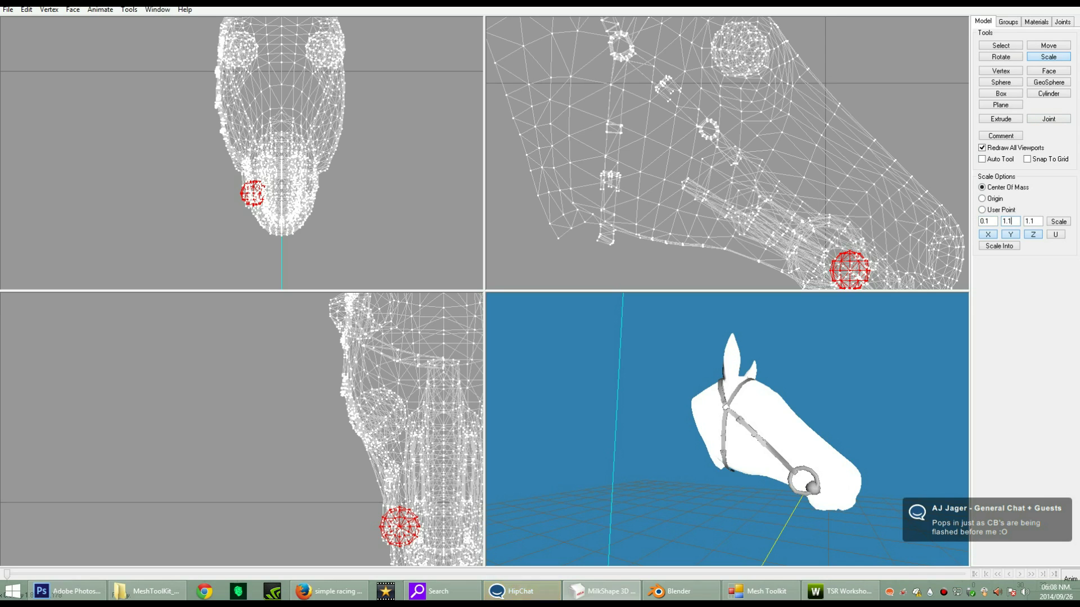
{"action": "key", "text": "Tab"}
{"action": "type", "text": "10.1"}
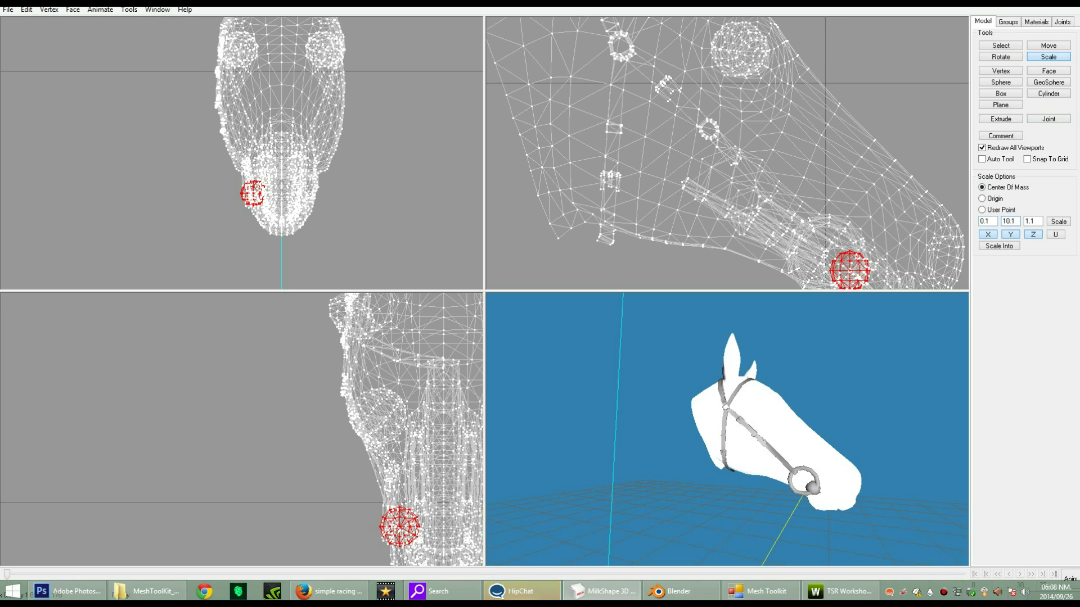
{"action": "key", "text": "BackSpace"}
{"action": "key", "text": "BackSpace"}
{"action": "key", "text": "BackSpace"}
{"action": "key", "text": "BackSpace"}
{"action": "type", "text": "0.1"}
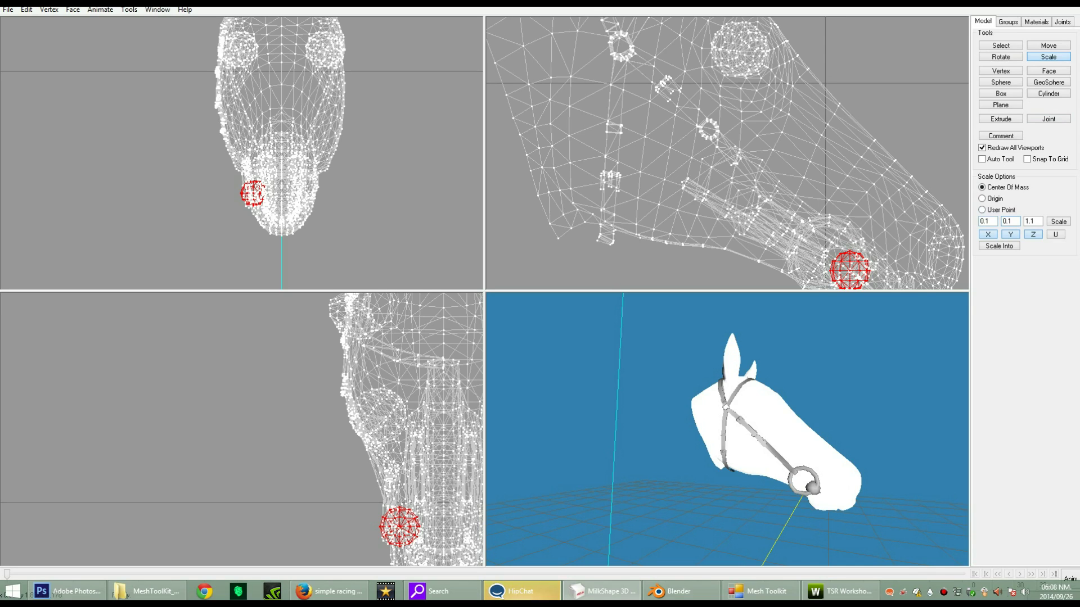
{"action": "key", "text": "Tab"}
{"action": "key", "text": "BackSpace"}
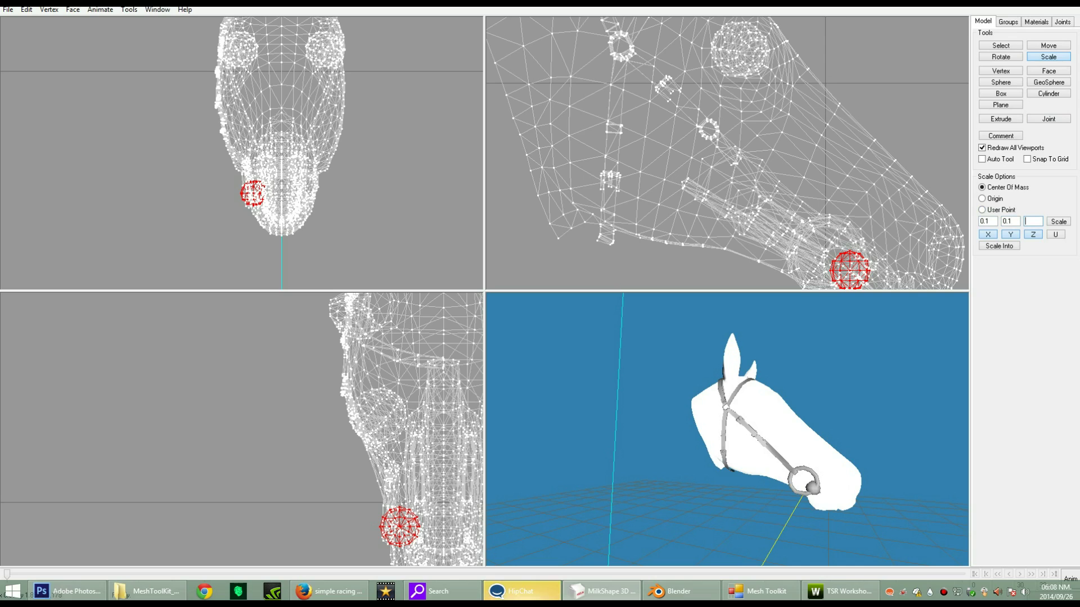
{"action": "type", "text": "0.1"}
{"action": "left_click", "coordinate": [1059, 221]}
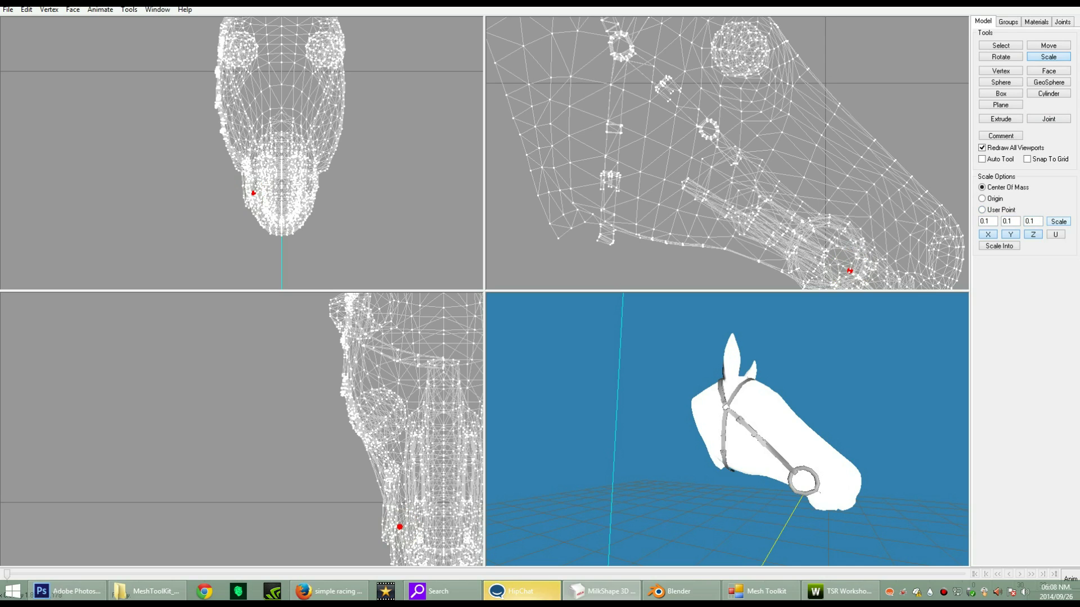
- Set all three scale factors to 1.1 and enlarge the sphere in eleven repeated increments
{"action": "double_click", "coordinate": [985, 222]}
{"action": "type", "text": "1.1"}
{"action": "left_click", "coordinate": [1012, 222]}
{"action": "key", "text": "BackSpace"}
{"action": "type", "text": "1.1"}
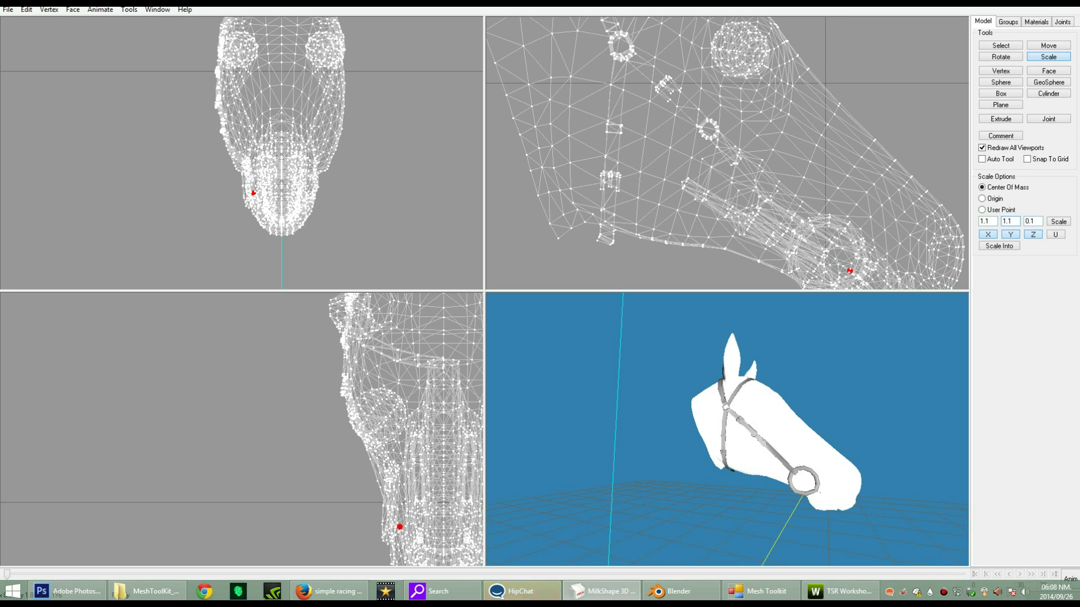
{"action": "key", "text": "BackSpace"}
{"action": "key", "text": "BackSpace"}
{"action": "key", "text": "BackSpace"}
{"action": "type", "text": "1.1"}
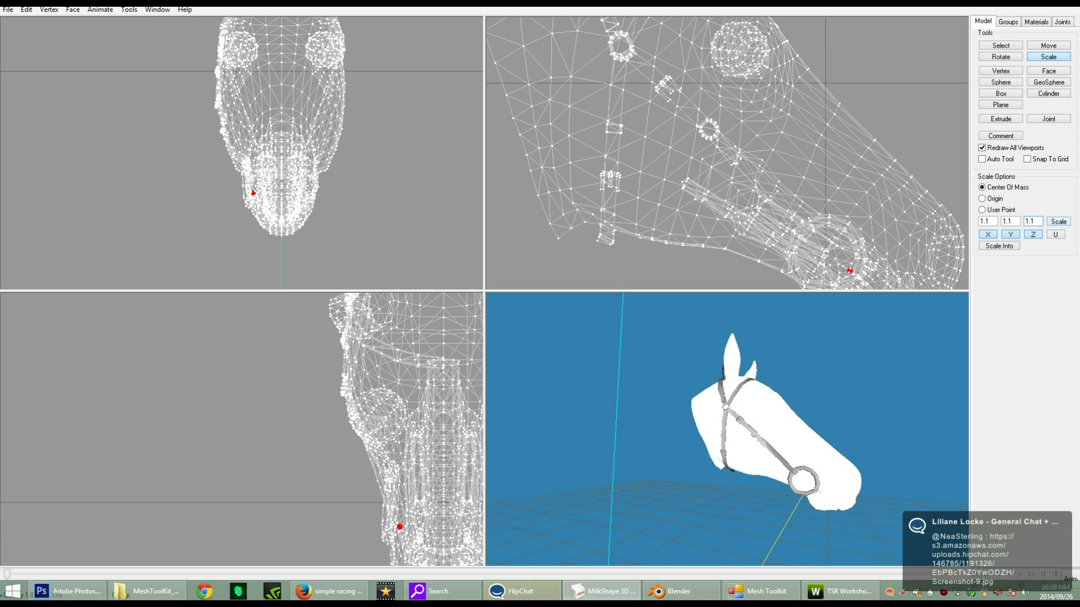
{"action": "left_click", "coordinate": [1058, 221]}
{"action": "left_click", "coordinate": [1058, 221]}
{"action": "left_click", "coordinate": [1058, 222]}
{"action": "left_click", "coordinate": [1059, 221]}
{"action": "left_click", "coordinate": [1059, 222]}
{"action": "left_click", "coordinate": [1058, 221]}
{"action": "left_click", "coordinate": [1059, 222]}
{"action": "left_click", "coordinate": [1058, 222]}
{"action": "left_click", "coordinate": [1059, 221]}
{"action": "left_click", "coordinate": [1058, 222]}
{"action": "left_click", "coordinate": [1058, 222]}
- Move the sphere to the large ring's lower front edge and enlarge it five more times by 1.1
{"action": "left_click", "coordinate": [1048, 46]}
{"action": "left_click_drag", "start_coordinate": [850, 270], "coordinate": [856, 276]}
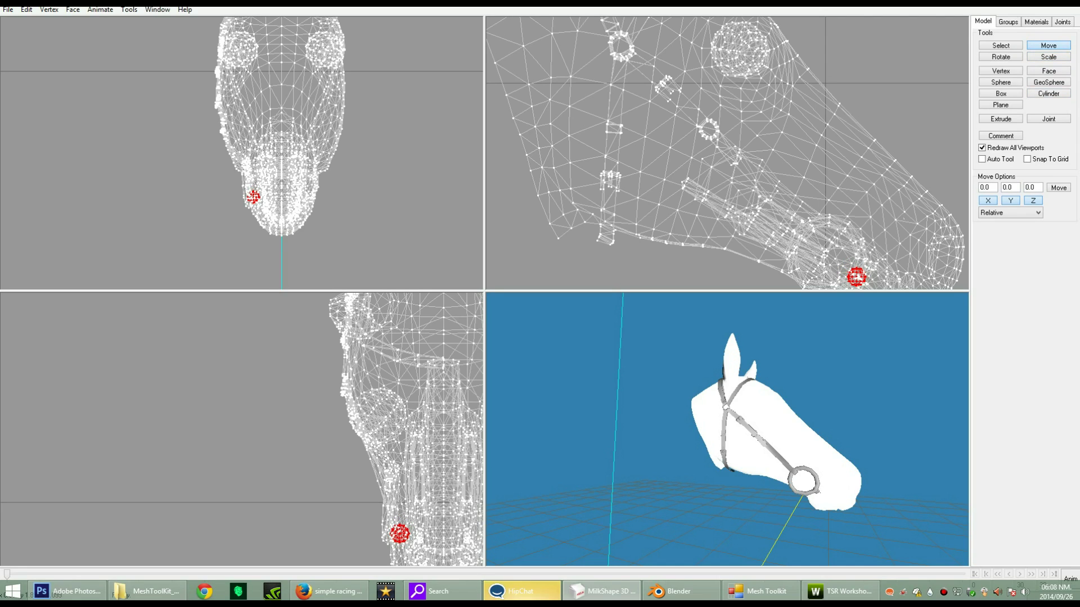
{"action": "left_click", "coordinate": [1048, 56]}
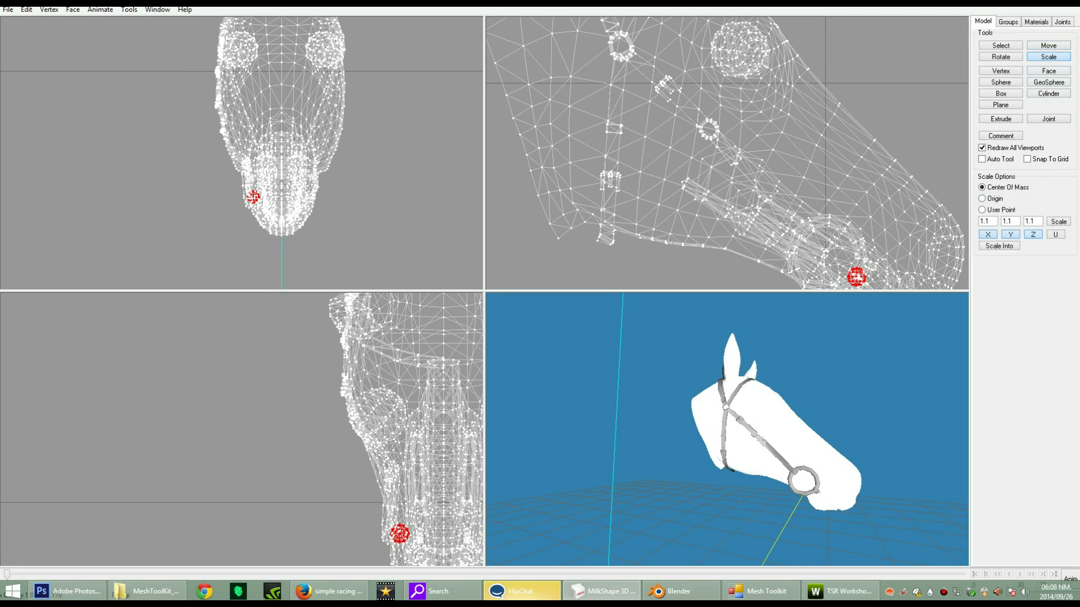
{"action": "left_click", "coordinate": [1059, 222]}
{"action": "left_click", "coordinate": [1059, 221]}
{"action": "left_click", "coordinate": [1058, 221]}
{"action": "left_click", "coordinate": [1059, 222]}
{"action": "left_click", "coordinate": [1059, 222]}
{"action": "mouse_move", "coordinate": [788, 449]}
{"action": "left_mouse_down"}
{"action": "mouse_move", "coordinate": [799, 452]}
{"action": "mouse_move", "coordinate": [783, 449]}
{"action": "left_mouse_up"}
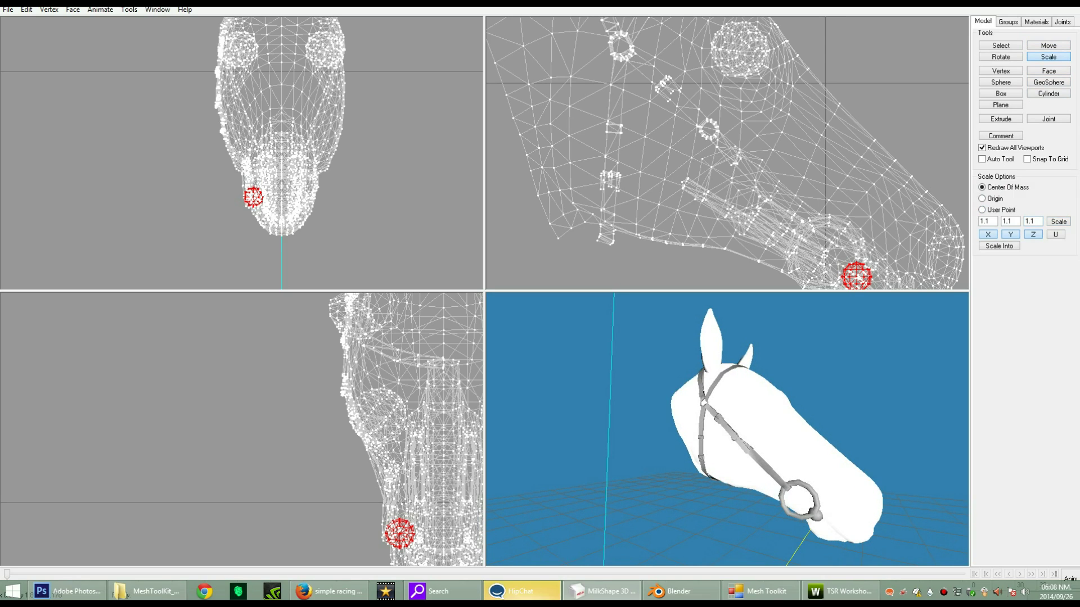
- Nudge the sphere outward and back onto the large ring, and inspect its fit against the horse head
{"action": "left_click", "coordinate": [1048, 45]}
{"action": "left_click_drag", "start_coordinate": [400, 534], "coordinate": [395, 535]}
{"action": "left_click_drag", "start_coordinate": [857, 277], "coordinate": [854, 274]}
{"action": "left_click_drag", "start_coordinate": [783, 448], "coordinate": [903, 453]}
{"action": "scroll", "coordinate": [899, 462], "scroll_direction": "up", "scroll_amount": 4}
{"action": "scroll", "coordinate": [880, 463], "scroll_direction": "down", "scroll_amount": 6}
{"action": "scroll", "coordinate": [810, 428], "scroll_direction": "up", "scroll_amount": 4}
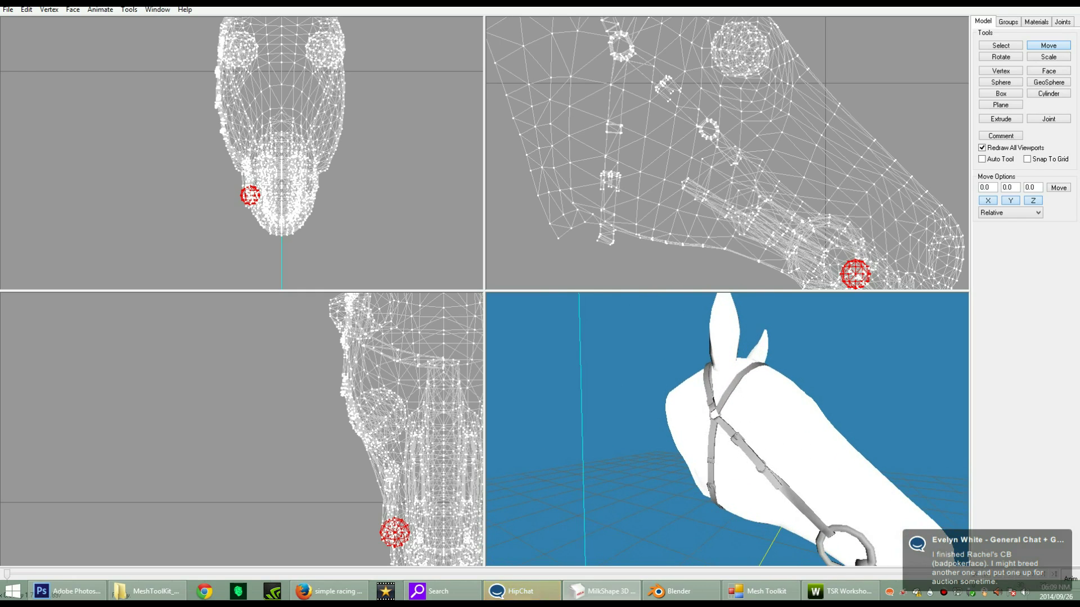
{"action": "scroll", "coordinate": [810, 428], "scroll_direction": "down", "scroll_amount": 2}
- Hide the Defult horse-head group
{"action": "left_click", "coordinate": [1008, 22]}
{"action": "left_click", "coordinate": [1001, 34]}
{"action": "left_click", "coordinate": [1048, 132]}
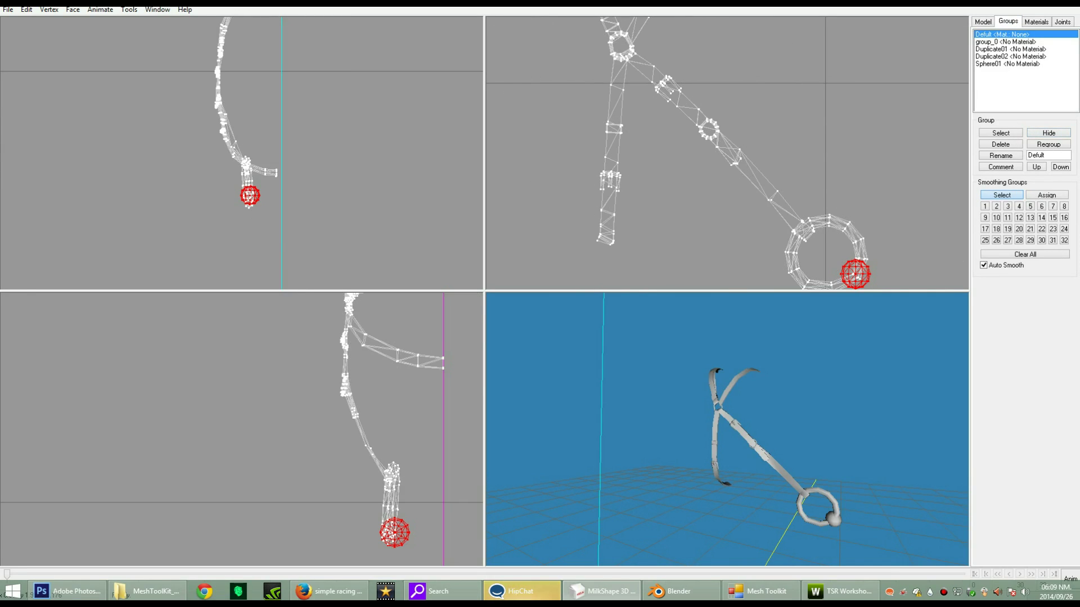
- Regroup group_0, Duplicate01, Duplicate02 and Sphere01 into one group, entering group_0 as the group name
{"action": "double_click", "coordinate": [1006, 41]}
{"action": "double_click", "coordinate": [1005, 49]}
{"action": "double_click", "coordinate": [1006, 56]}
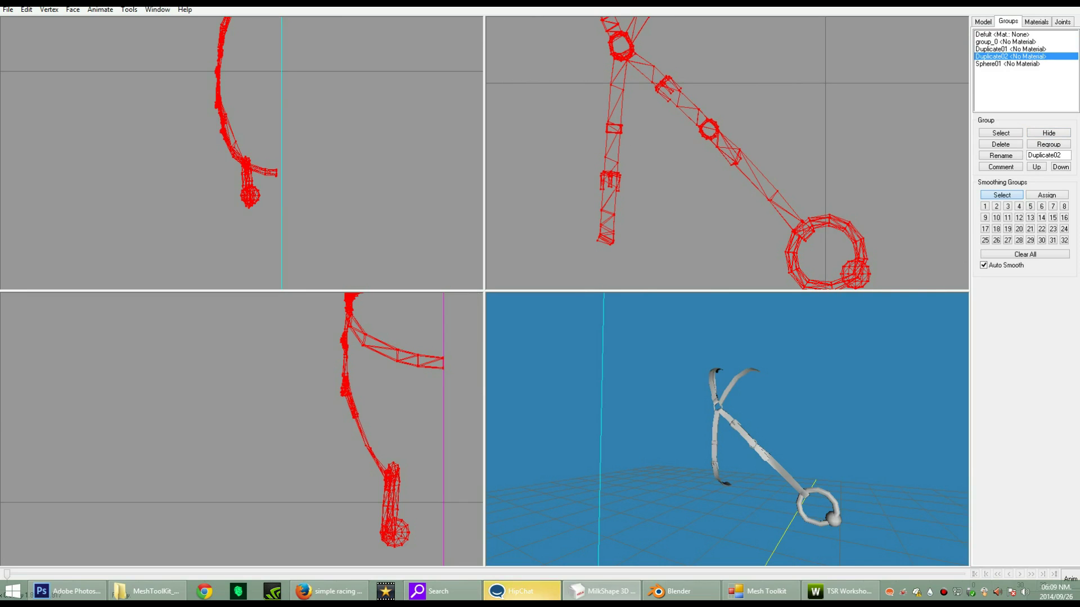
{"action": "scroll", "coordinate": [728, 153], "scroll_direction": "down", "scroll_amount": 4}
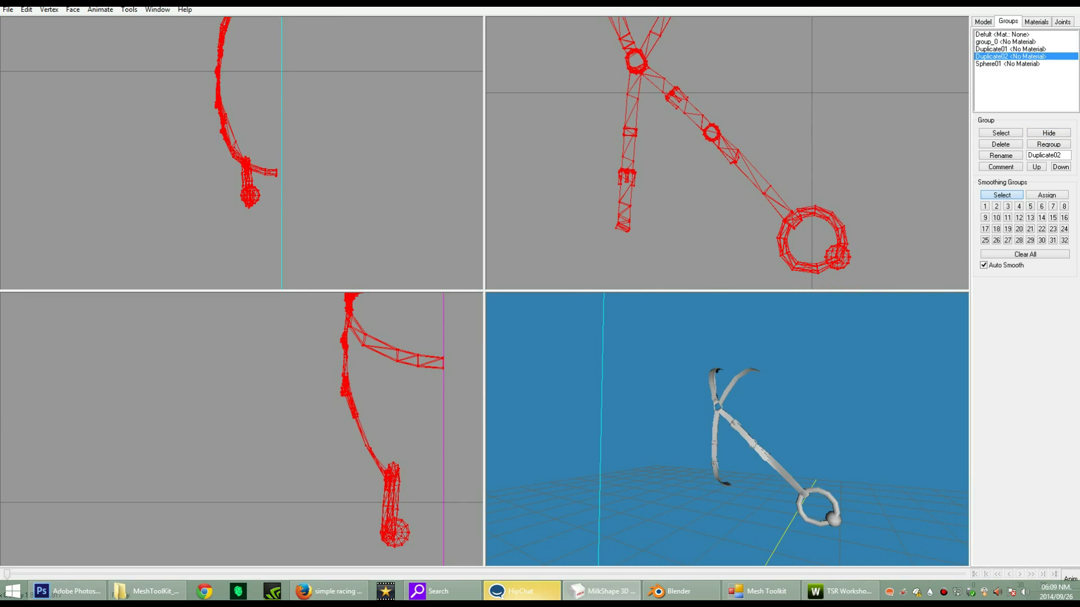
{"action": "scroll", "coordinate": [727, 154], "scroll_direction": "down", "scroll_amount": 4}
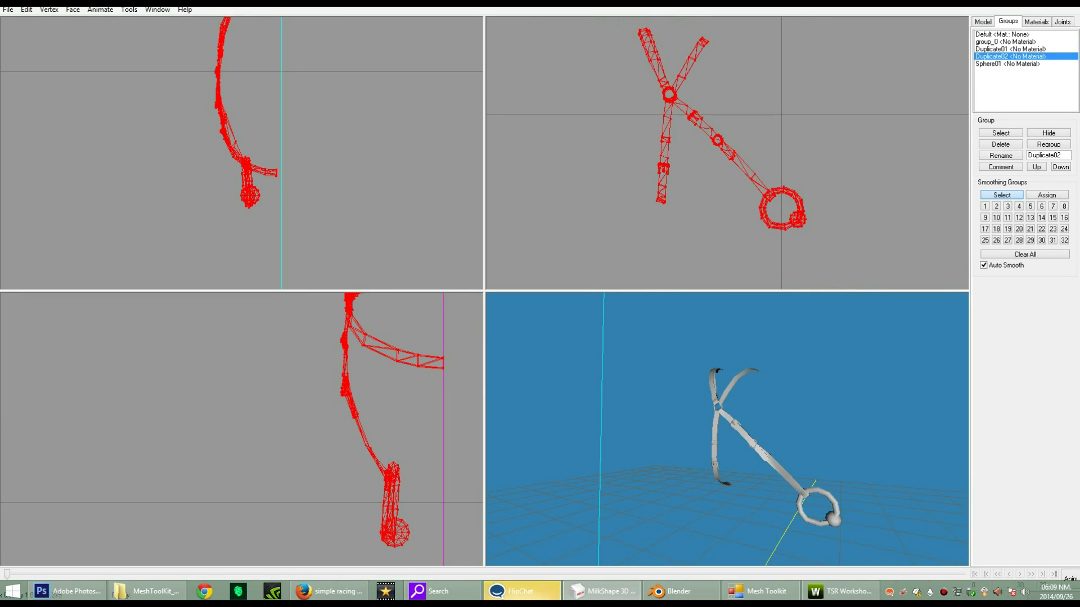
{"action": "double_click", "coordinate": [1045, 155]}
{"action": "type", "text": "group_0"}
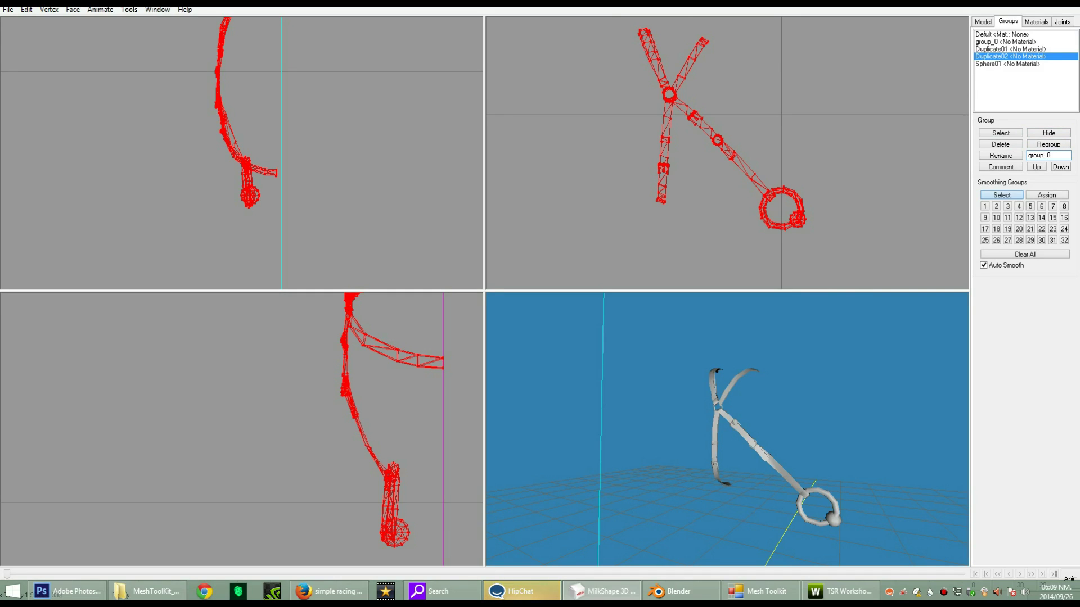
{"action": "left_click", "coordinate": [1048, 144]}
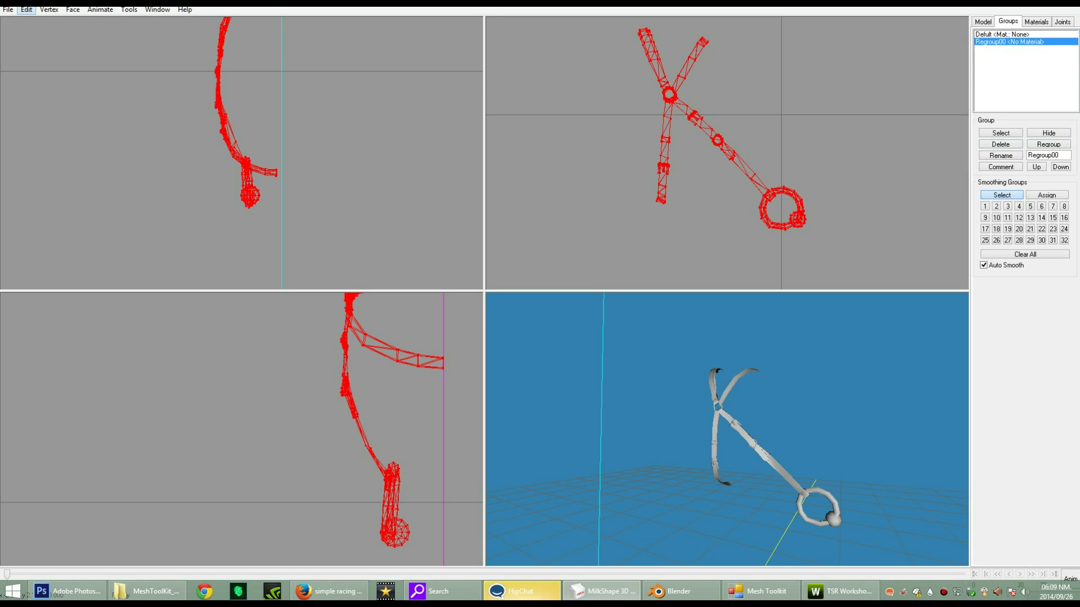
- Duplicate the combined harness half and mirror the copy left to right to form the other side
{"action": "left_click", "coordinate": [26, 10]}
{"action": "left_click", "coordinate": [65, 51]}
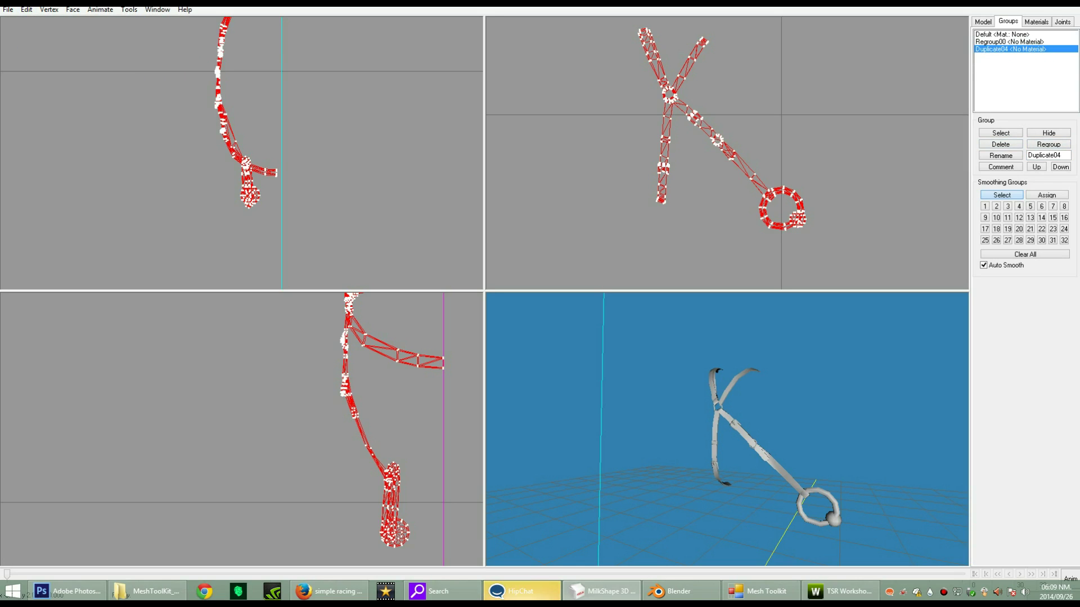
{"action": "left_click", "coordinate": [27, 9]}
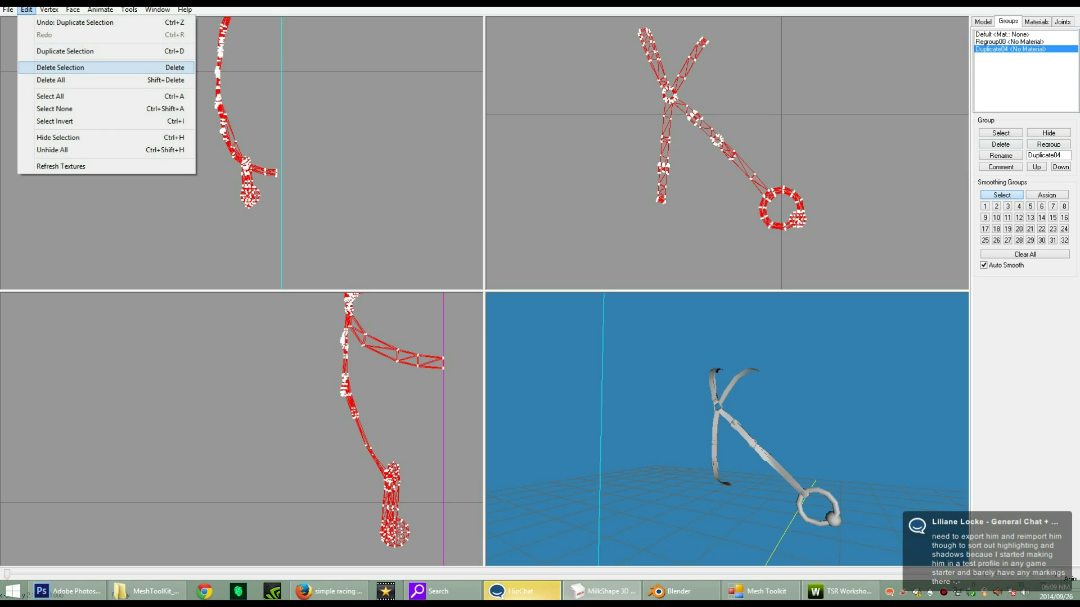
{"action": "mouse_move", "coordinate": [73, 10]}
{"action": "mouse_move", "coordinate": [128, 10]}
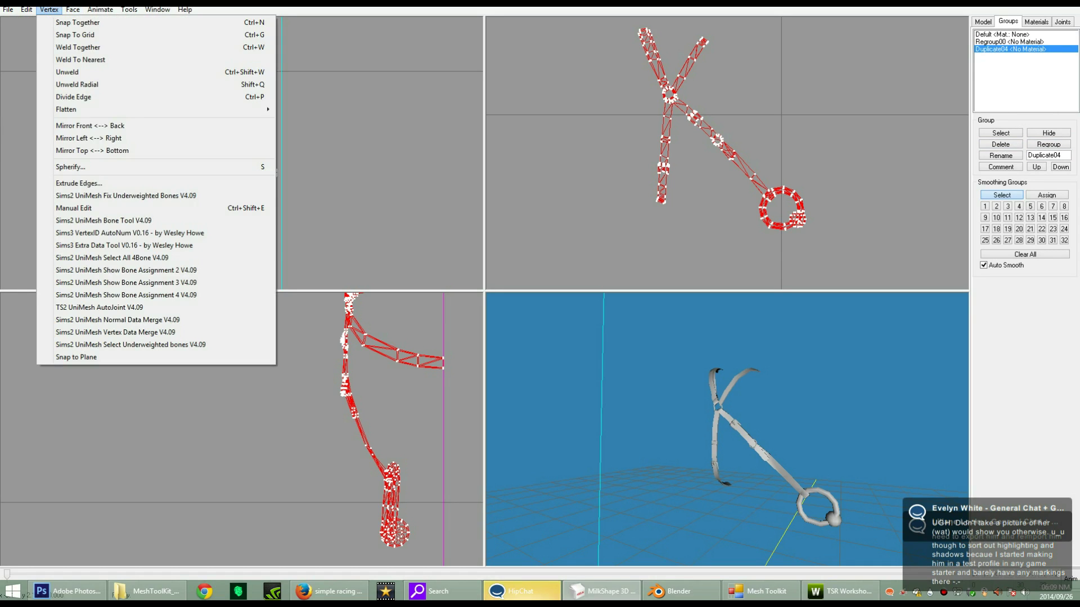
{"action": "left_click", "coordinate": [89, 137]}
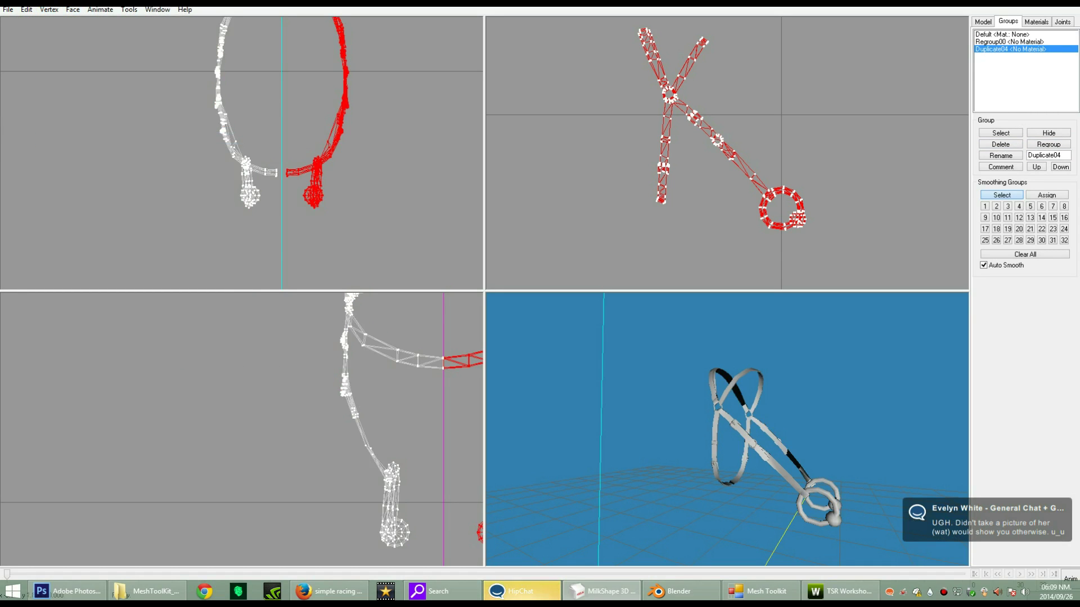
{"action": "left_click_drag", "start_coordinate": [776, 427], "coordinate": [506, 430]}
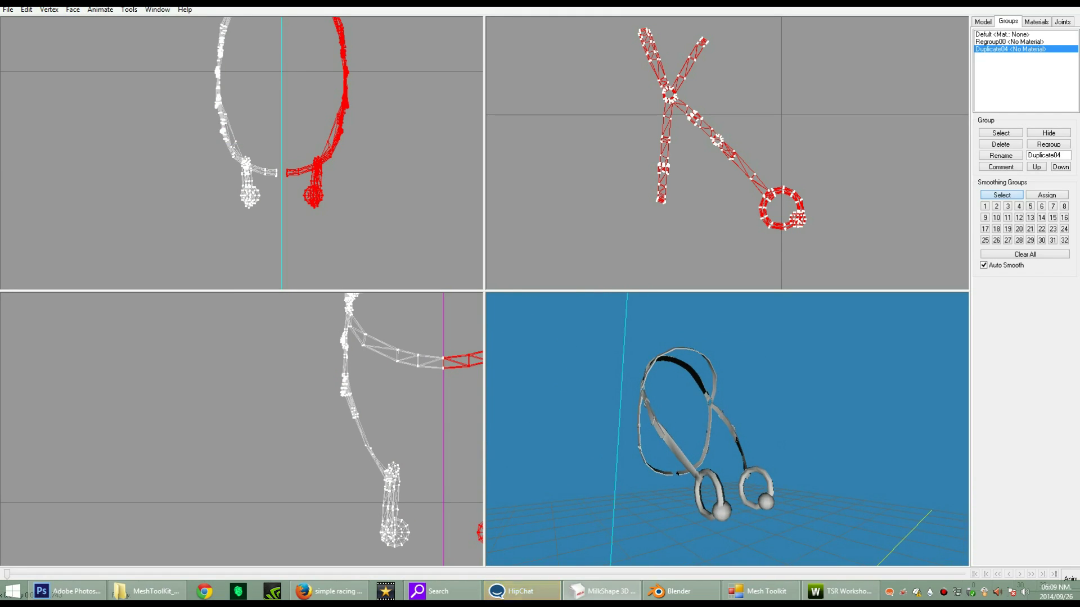
- Show the Defult horse head to check how the mirrored harness fits, and hide it again
{"action": "left_click", "coordinate": [1002, 34]}
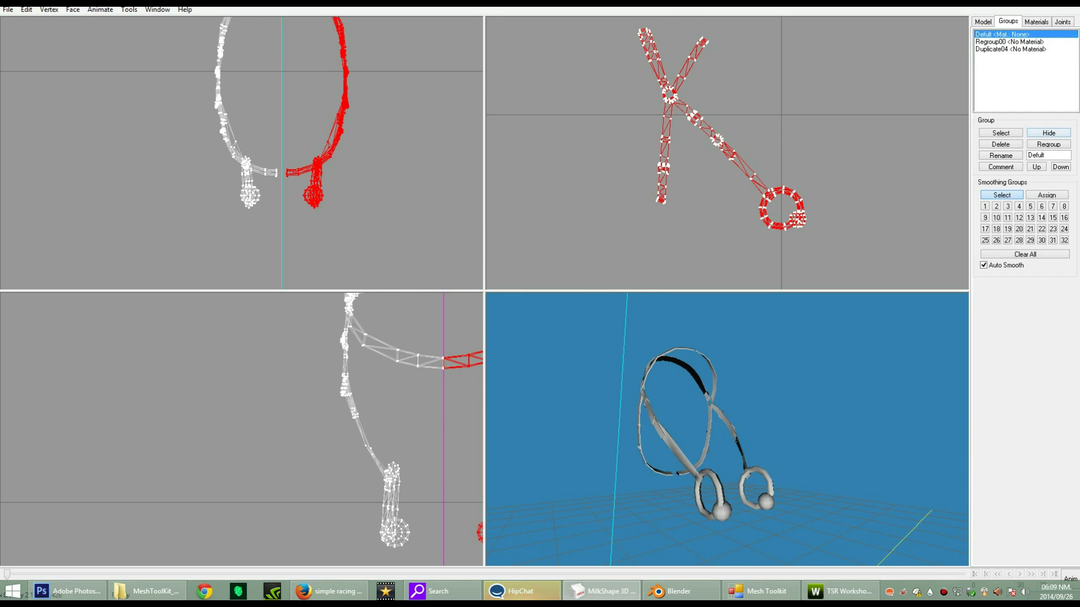
{"action": "left_click", "coordinate": [1048, 132]}
{"action": "left_click_drag", "start_coordinate": [731, 434], "coordinate": [647, 430]}
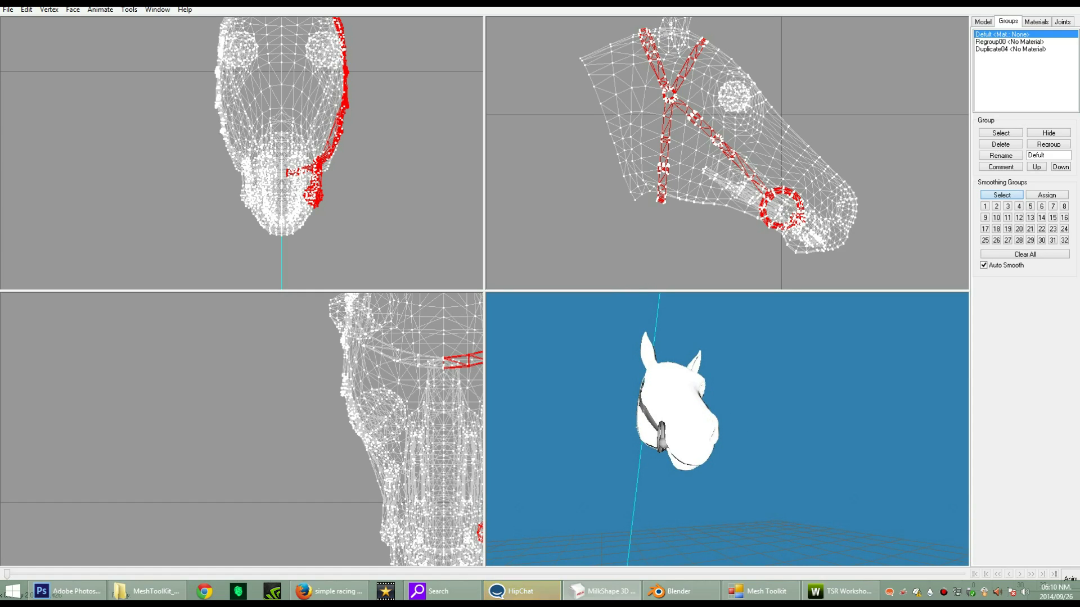
{"action": "left_click", "coordinate": [1048, 133]}
- Move the end vertices of both throat strap halves onto the centre line in the front view to close the gap
{"action": "left_click", "coordinate": [983, 22]}
{"action": "left_click_drag", "start_coordinate": [703, 416], "coordinate": [675, 421]}
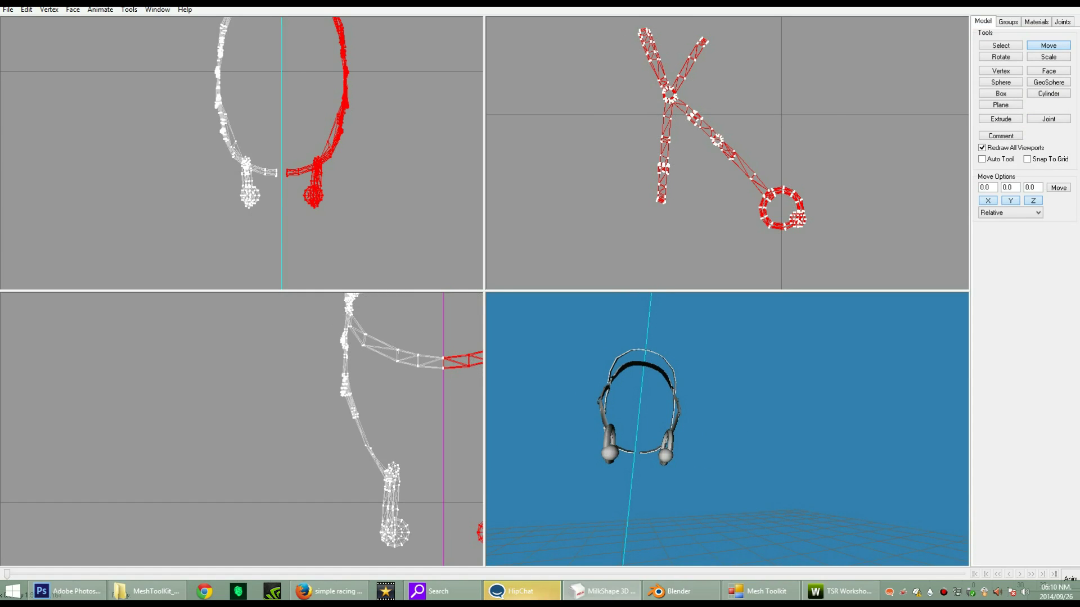
{"action": "left_click", "coordinate": [1001, 45]}
{"action": "left_click", "coordinate": [877, 129]}
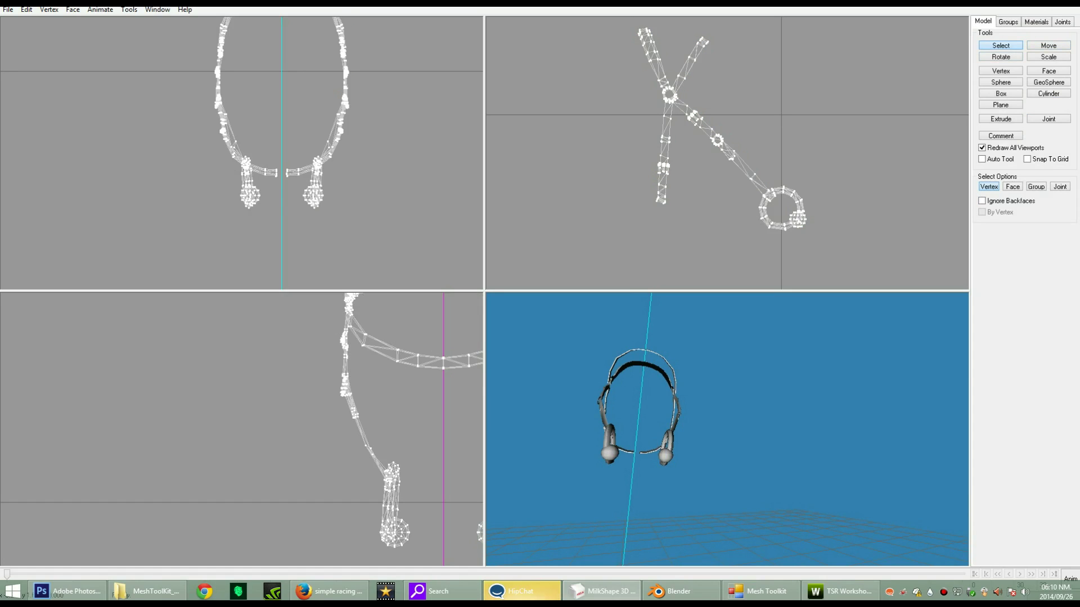
{"action": "left_click_drag", "start_coordinate": [284, 164], "coordinate": [290, 184]}
{"action": "left_click", "coordinate": [1049, 46]}
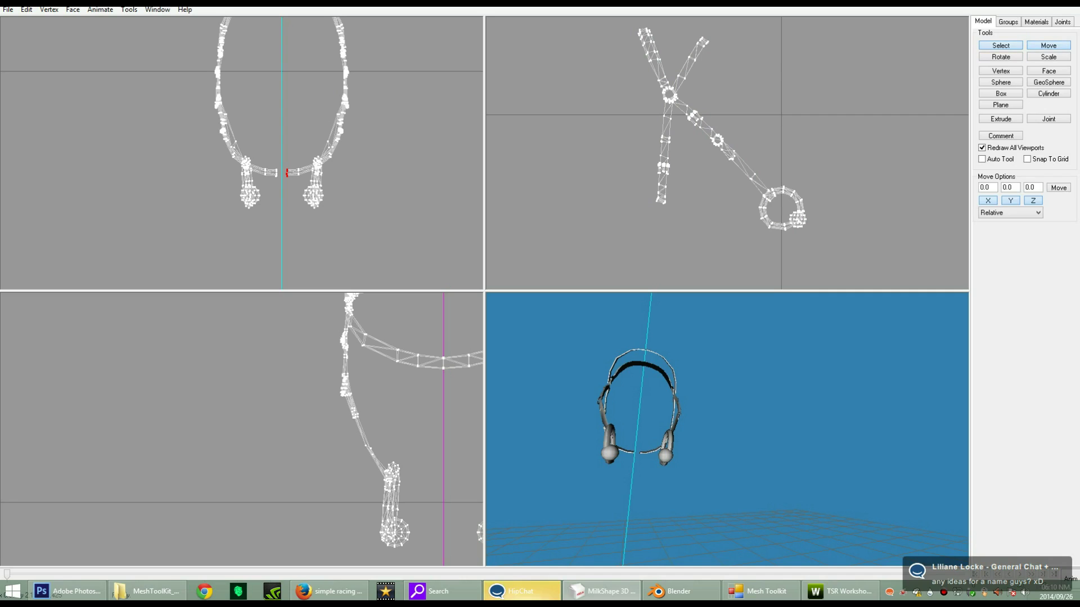
{"action": "left_click_drag", "start_coordinate": [286, 173], "coordinate": [284, 173]}
{"action": "left_click", "coordinate": [1001, 46]}
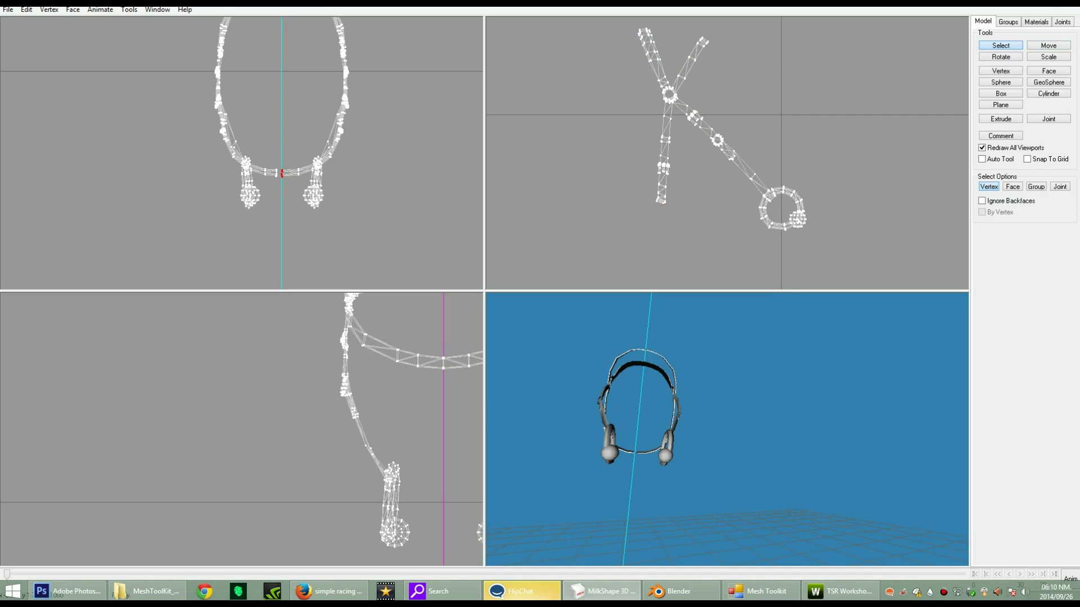
{"action": "left_click_drag", "start_coordinate": [268, 156], "coordinate": [281, 173]}
{"action": "left_click", "coordinate": [1048, 45]}
{"action": "left_click", "coordinate": [1001, 45]}
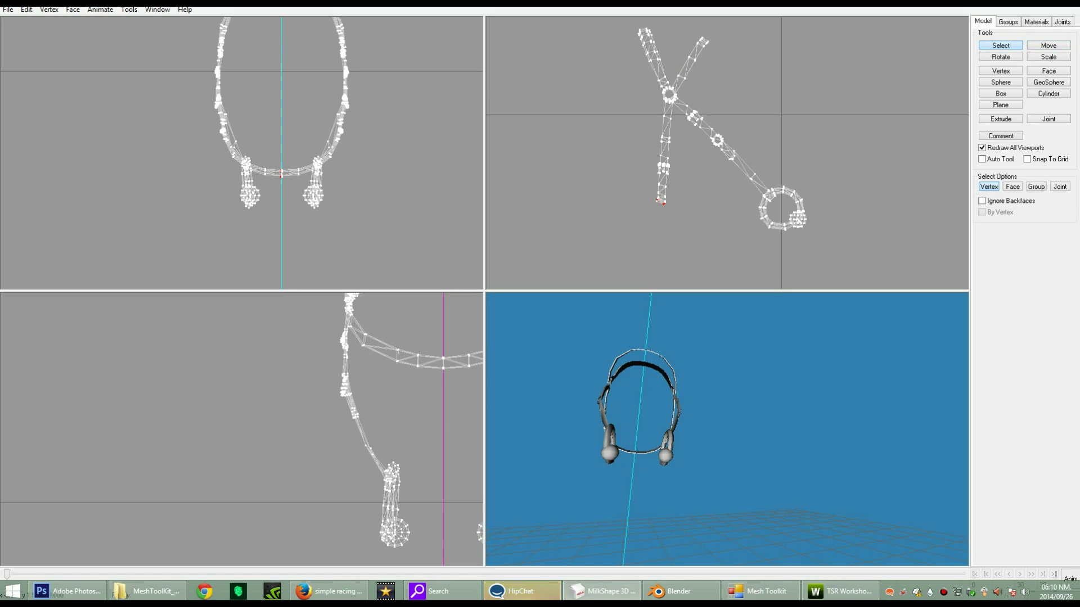
- Select the throat strap's meeting vertices at the centre line and weld them
{"action": "left_click_drag", "start_coordinate": [270, 144], "coordinate": [288, 185]}
{"action": "left_click", "coordinate": [49, 9]}
{"action": "left_click", "coordinate": [72, 47]}
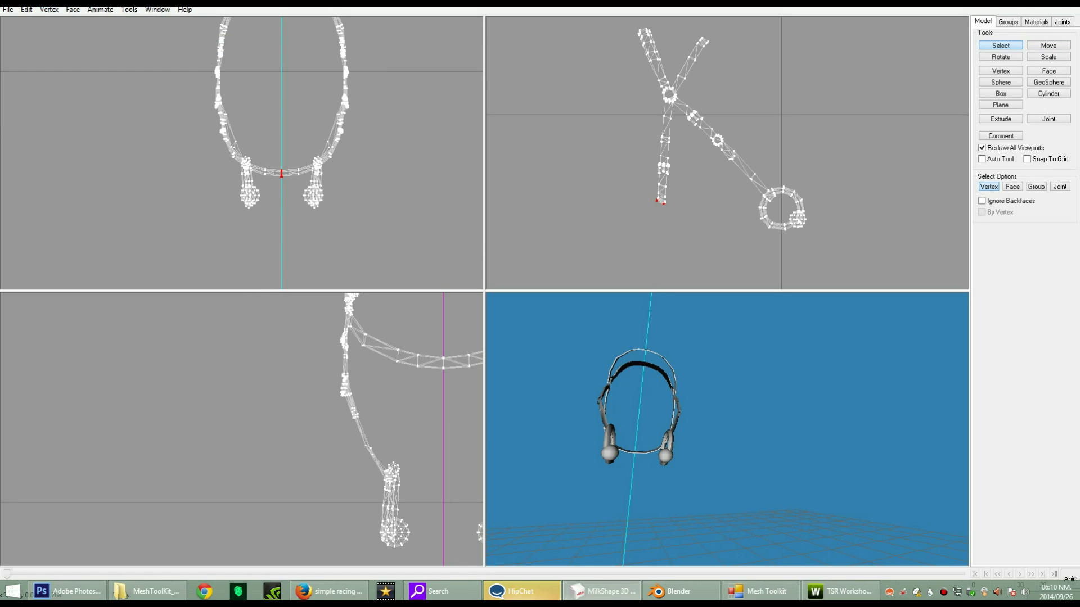
- Weld the centre vertices where the two halves of the front head strap meet below the ears
{"action": "scroll", "coordinate": [726, 429], "scroll_direction": "up", "scroll_amount": 4}
{"action": "left_click_drag", "start_coordinate": [664, 416], "coordinate": [731, 447]}
{"action": "left_click_drag", "start_coordinate": [675, 152], "coordinate": [675, 192], "text": "ctrl"}
{"action": "left_click_drag", "start_coordinate": [275, 129], "coordinate": [284, 218], "text": "ctrl"}
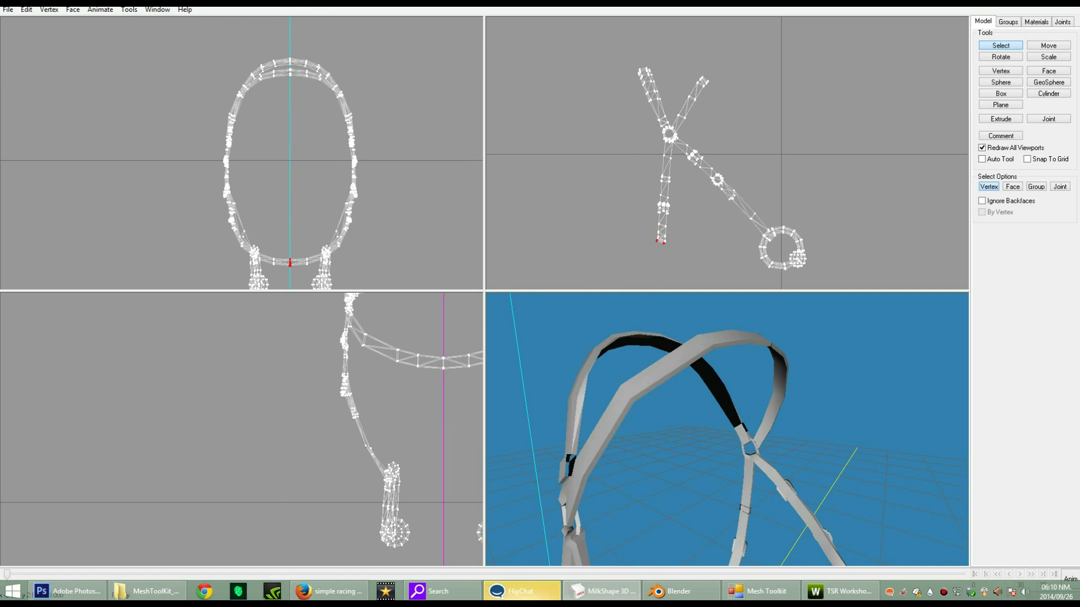
{"action": "left_click", "coordinate": [282, 80]}
{"action": "left_click_drag", "start_coordinate": [283, 79], "coordinate": [298, 67]}
{"action": "left_click", "coordinate": [49, 9]}
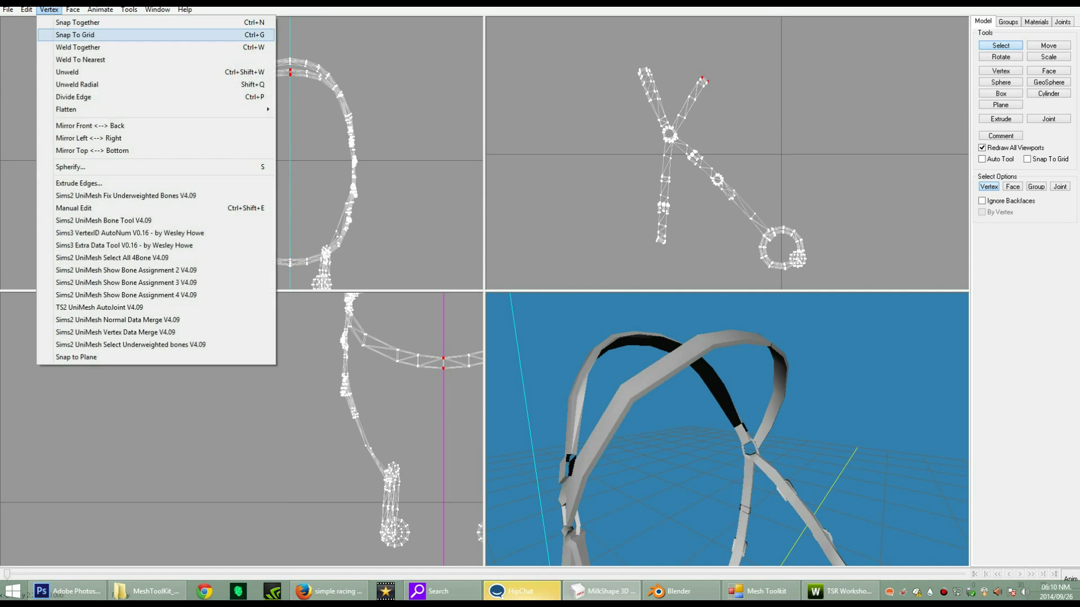
{"action": "left_click", "coordinate": [58, 48]}
{"action": "left_click", "coordinate": [49, 10]}
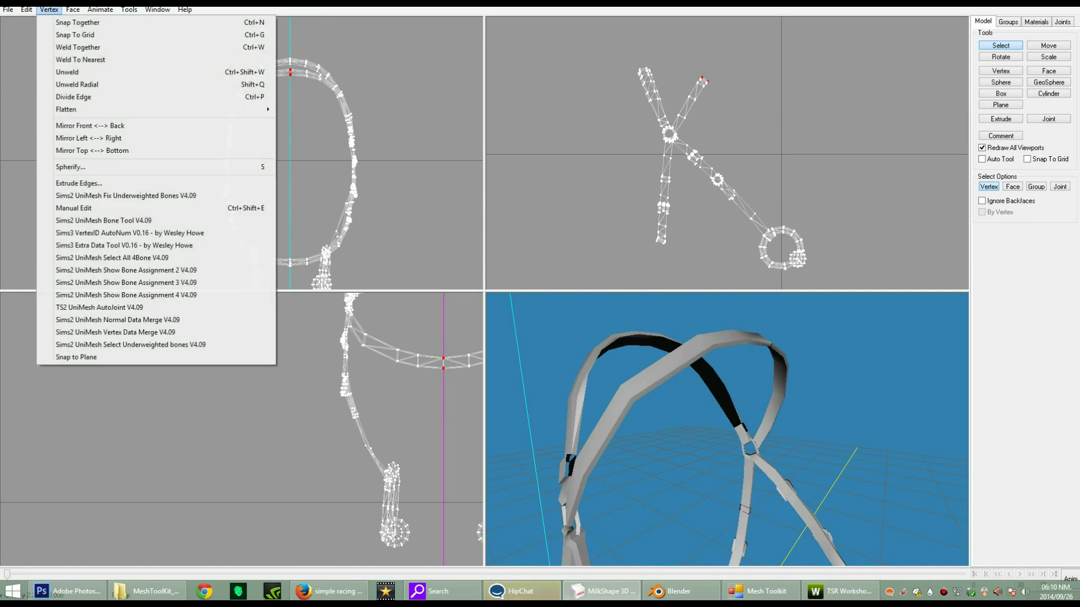
{"action": "key", "text": "Return"}
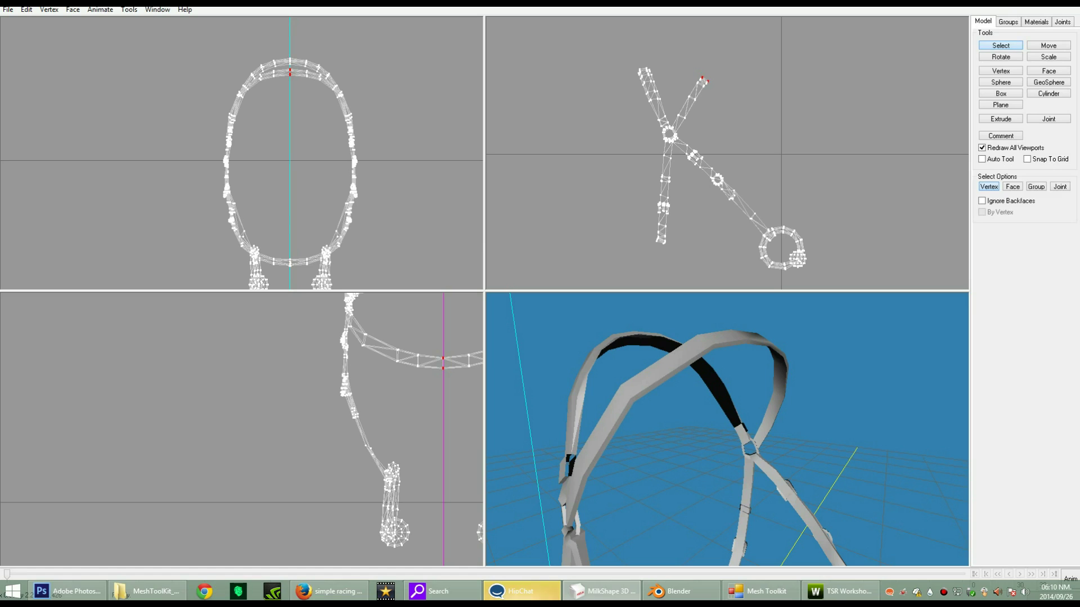
- Weld the centre vertices of the rear head strap to their nearest neighbours with Weld To Nearest
{"action": "left_click_drag", "start_coordinate": [284, 53], "coordinate": [296, 67]}
{"action": "left_click", "coordinate": [49, 9]}
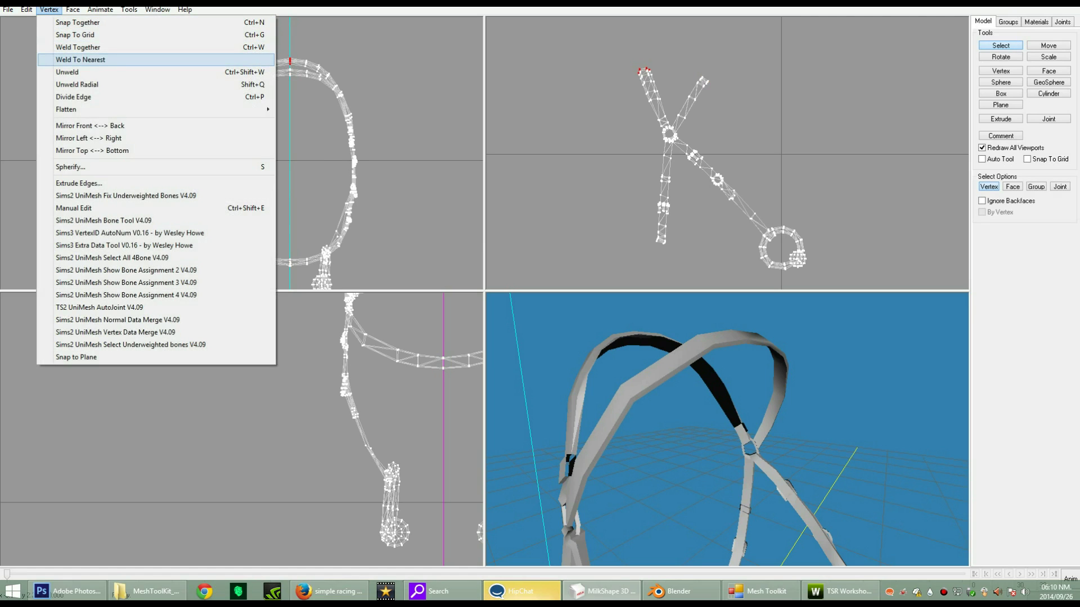
{"action": "left_click", "coordinate": [80, 60]}
{"action": "scroll", "coordinate": [727, 429], "scroll_direction": "down", "scroll_amount": 5}
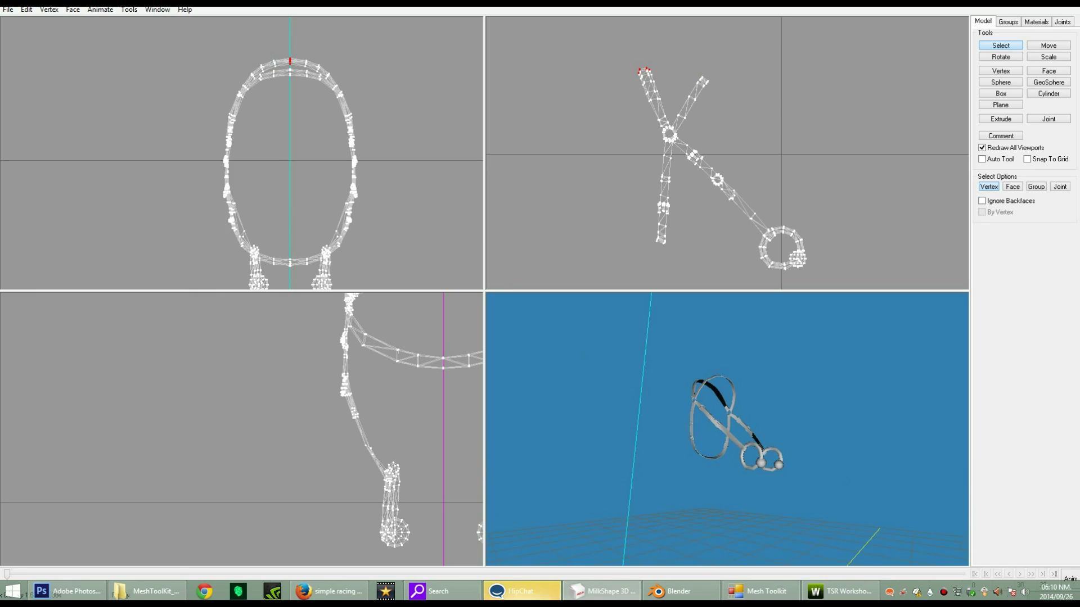
{"action": "left_click_drag", "start_coordinate": [748, 431], "coordinate": [713, 419]}
- Stretch the mirrored sphere inward by moving its inner vertices to the centre line in the front view
{"action": "left_click_drag", "start_coordinate": [281, 214], "coordinate": [293, 115], "text": "ctrl"}
{"action": "left_click_drag", "start_coordinate": [293, 154], "coordinate": [293, 94], "text": "shift"}
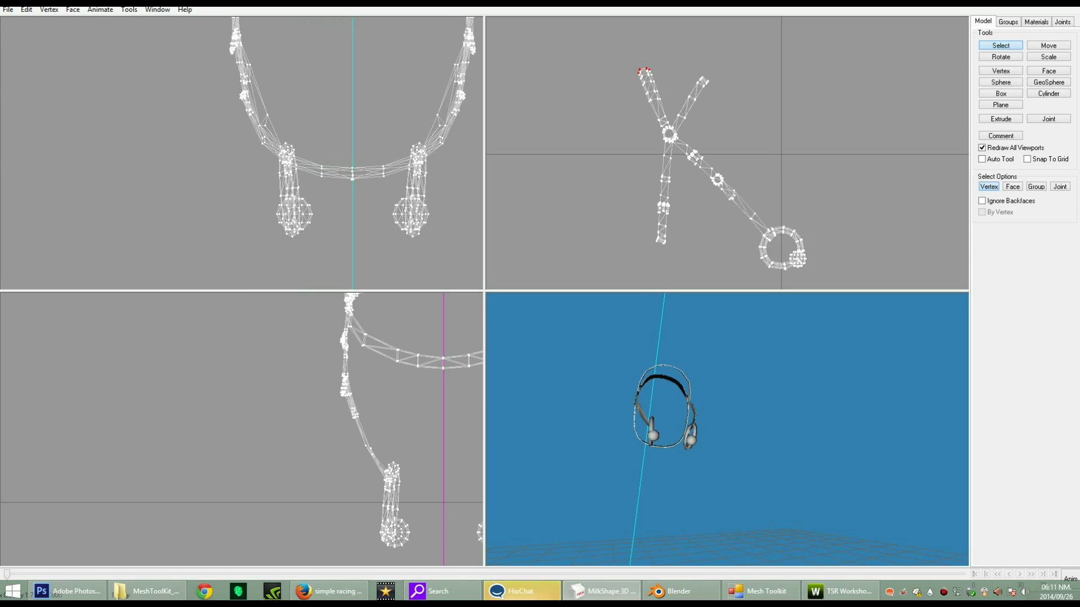
{"action": "left_click_drag", "start_coordinate": [377, 191], "coordinate": [400, 228]}
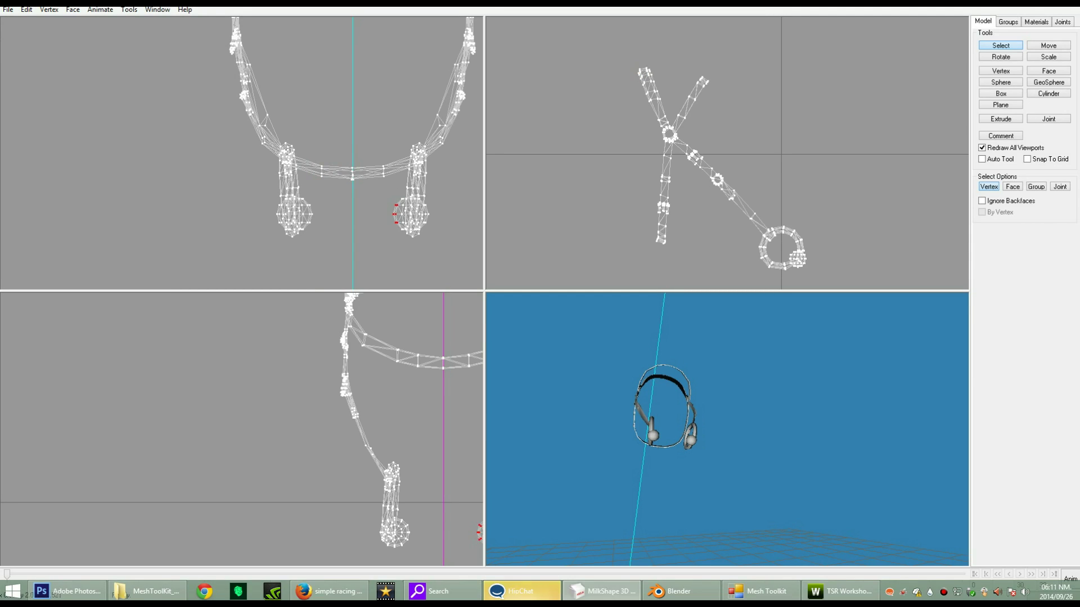
{"action": "left_click", "coordinate": [1049, 46]}
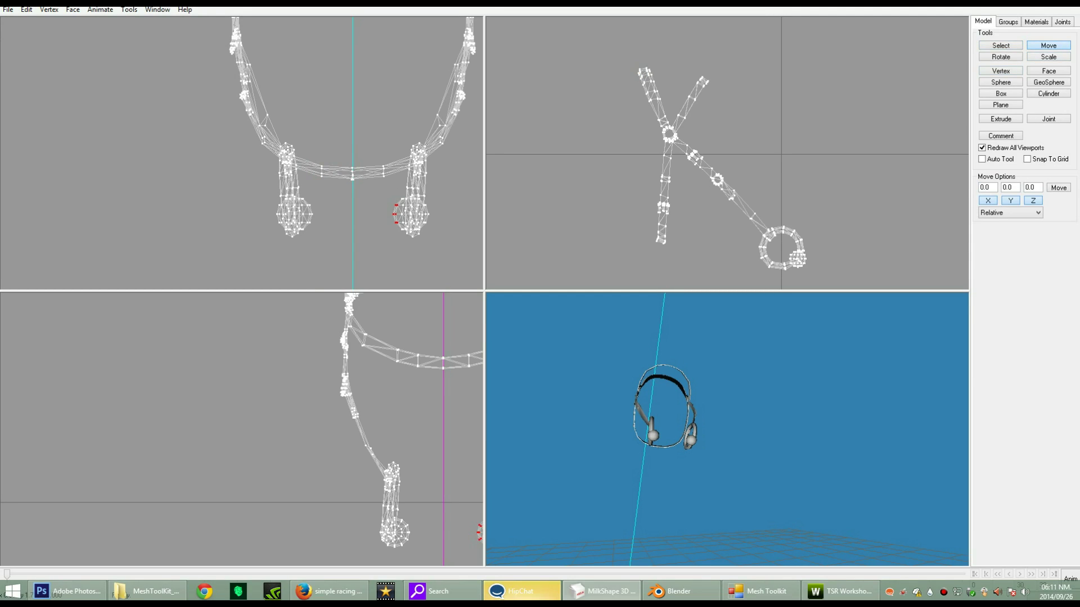
{"action": "left_click_drag", "start_coordinate": [396, 214], "coordinate": [354, 214]}
{"action": "left_click", "coordinate": [1001, 46]}
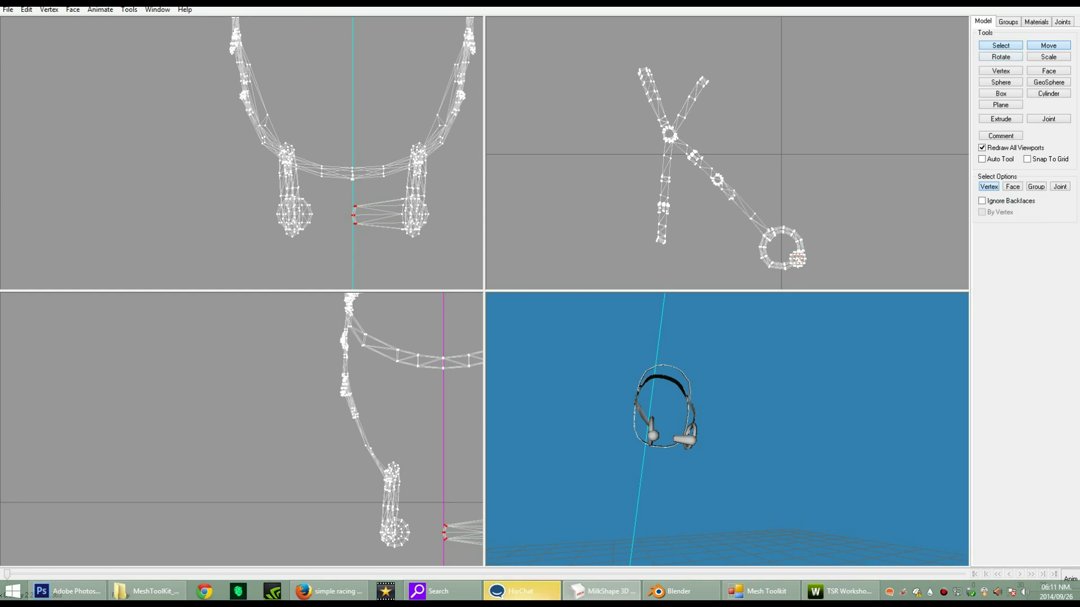
- Stretch the original sphere inward by moving its inner vertices to meet the mirrored one at the centre line
{"action": "left_click_drag", "start_coordinate": [323, 191], "coordinate": [305, 227]}
{"action": "left_click", "coordinate": [1048, 46]}
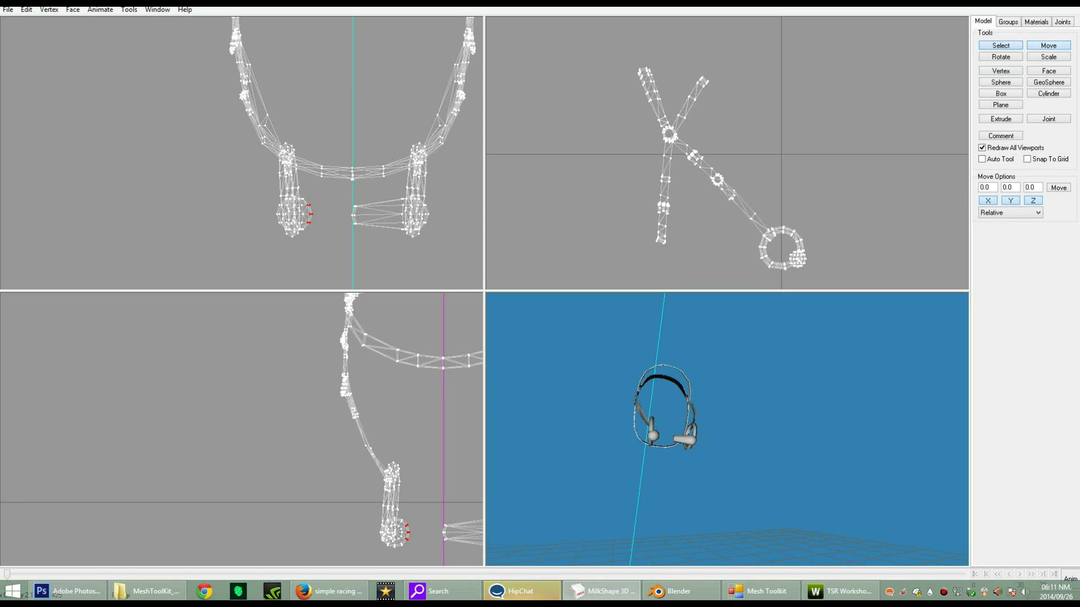
{"action": "left_click_drag", "start_coordinate": [430, 158], "coordinate": [475, 158]}
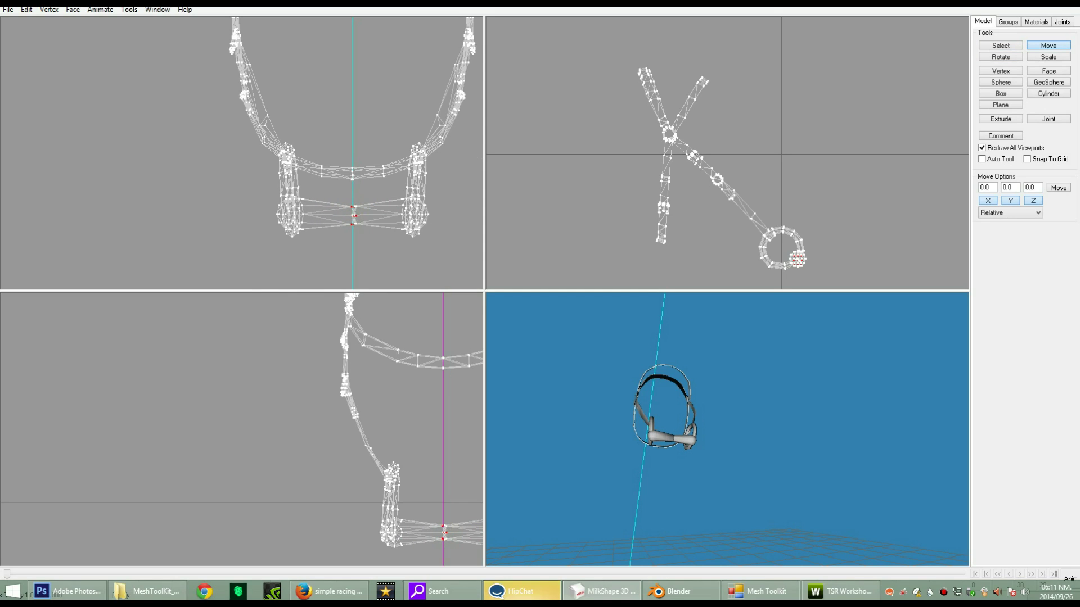
- Weld the meeting vertices of the two stretched spheres with Weld To Nearest to form the bit bar, and clear the selection
{"action": "left_click", "coordinate": [1000, 45]}
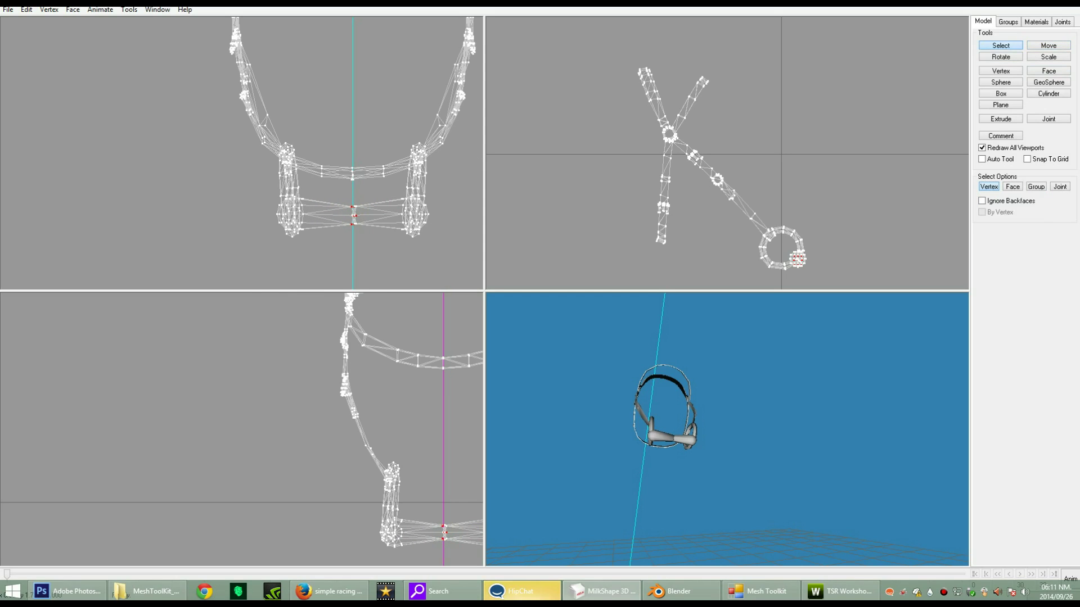
{"action": "left_click_drag", "start_coordinate": [344, 198], "coordinate": [369, 233]}
{"action": "left_click", "coordinate": [27, 10]}
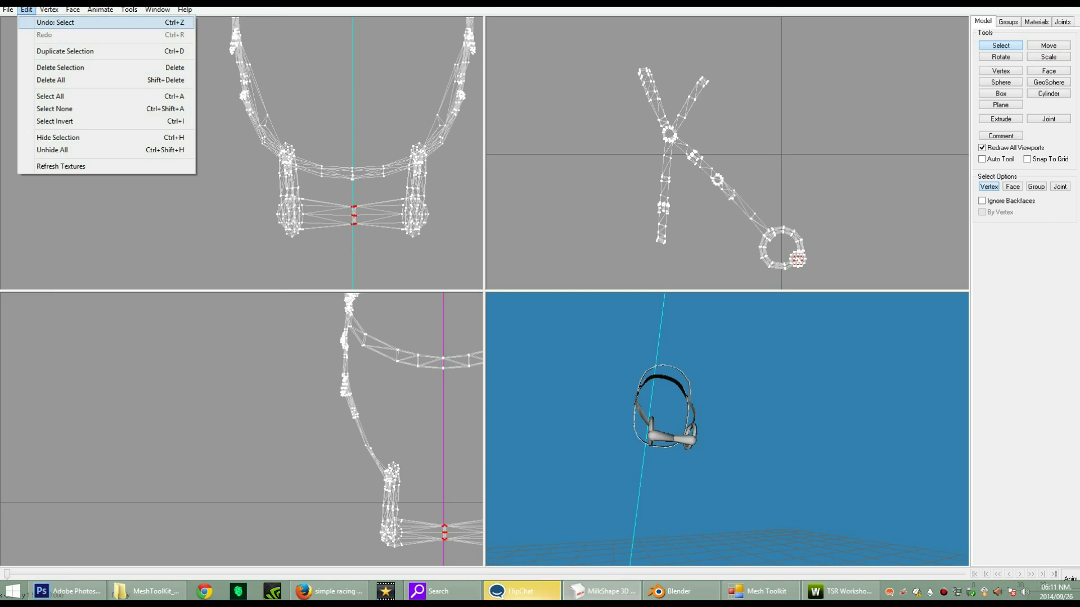
{"action": "mouse_move", "coordinate": [49, 10]}
{"action": "left_click", "coordinate": [73, 60]}
{"action": "mouse_move", "coordinate": [709, 416]}
{"action": "left_mouse_down"}
{"action": "mouse_move", "coordinate": [698, 388]}
{"action": "mouse_move", "coordinate": [708, 416]}
{"action": "mouse_move", "coordinate": [742, 419]}
{"action": "mouse_move", "coordinate": [726, 419]}
{"action": "left_mouse_up"}
{"action": "scroll", "coordinate": [709, 416], "scroll_direction": "up", "scroll_amount": 4}
{"action": "scroll", "coordinate": [743, 419], "scroll_direction": "down", "scroll_amount": 3}
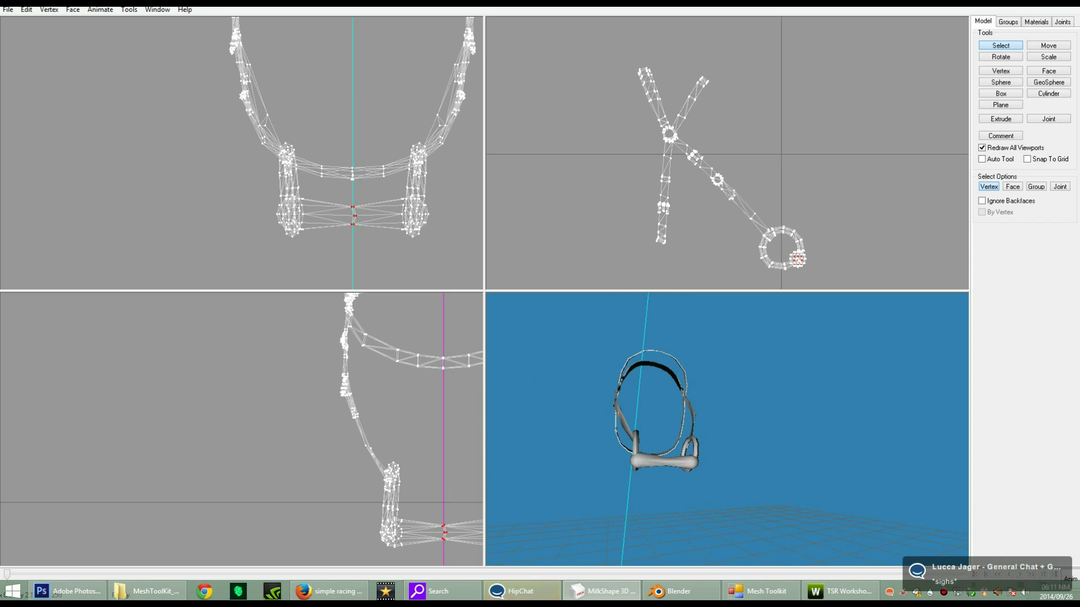
{"action": "left_click", "coordinate": [590, 242]}
{"action": "left_click_drag", "start_coordinate": [636, 416], "coordinate": [563, 425]}
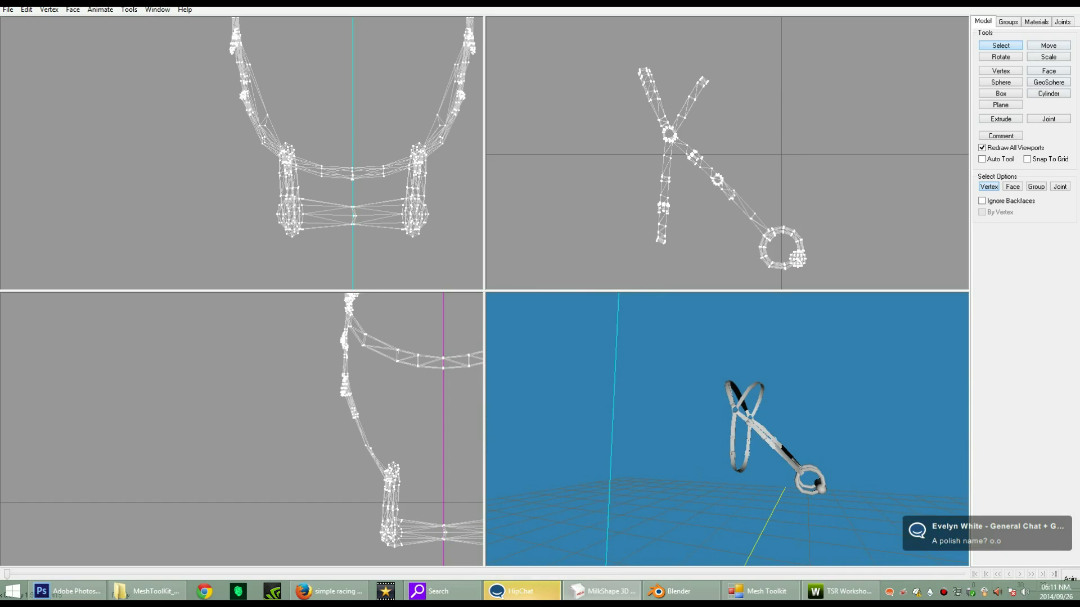
- Regroup Regroup00 and Duplicate04 into a single harness group, entering group_0 as the group name
{"action": "left_click", "coordinate": [1008, 22]}
{"action": "double_click", "coordinate": [1010, 41]}
{"action": "double_click", "coordinate": [1010, 49]}
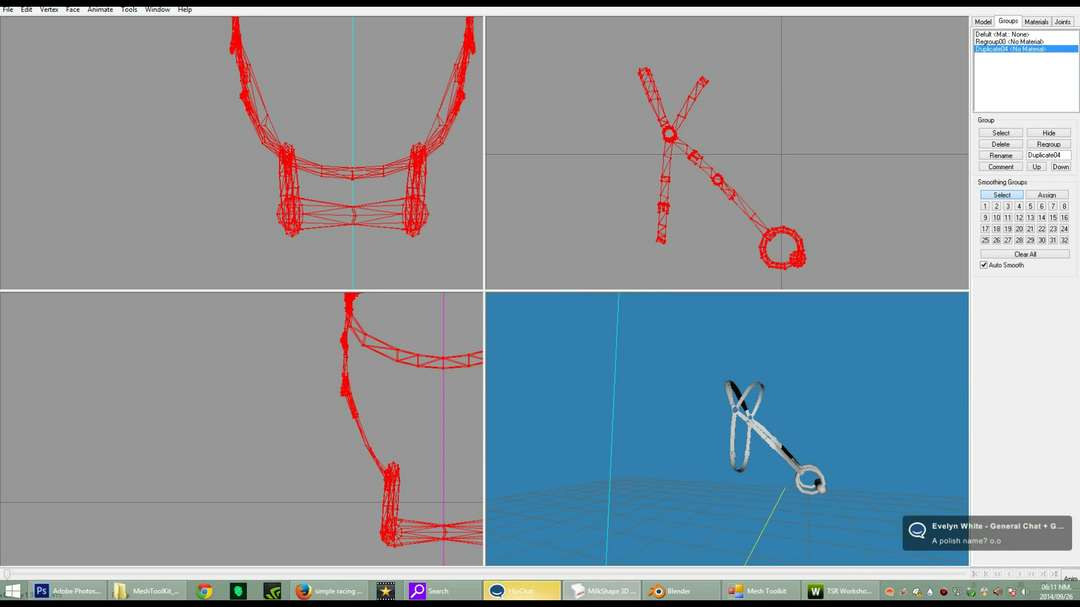
{"action": "double_click", "coordinate": [1044, 155]}
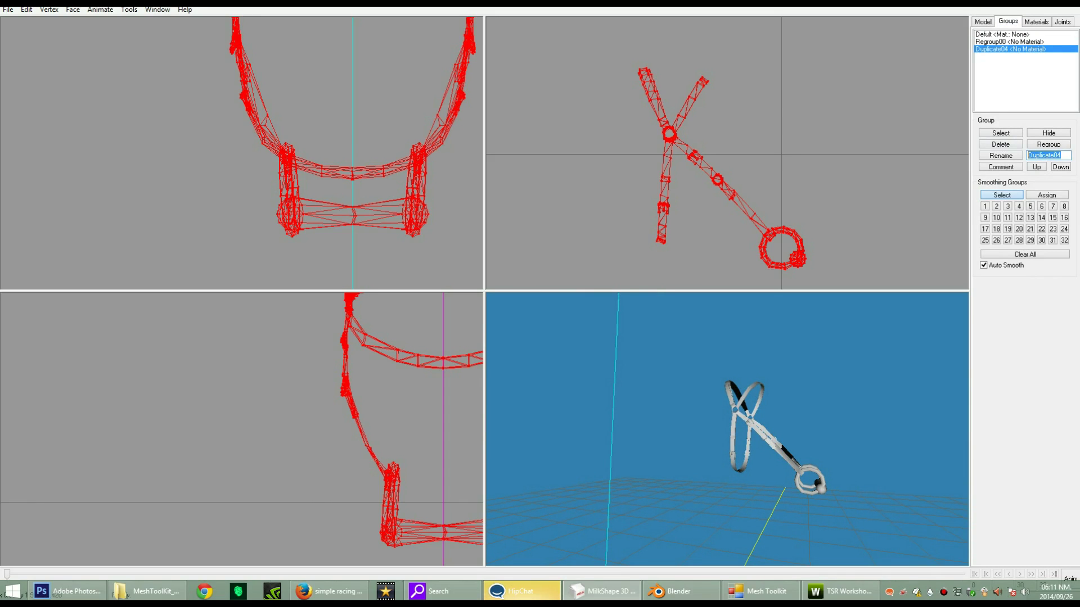
{"action": "key", "text": "BackSpace"}
{"action": "type", "text": "group_0"}
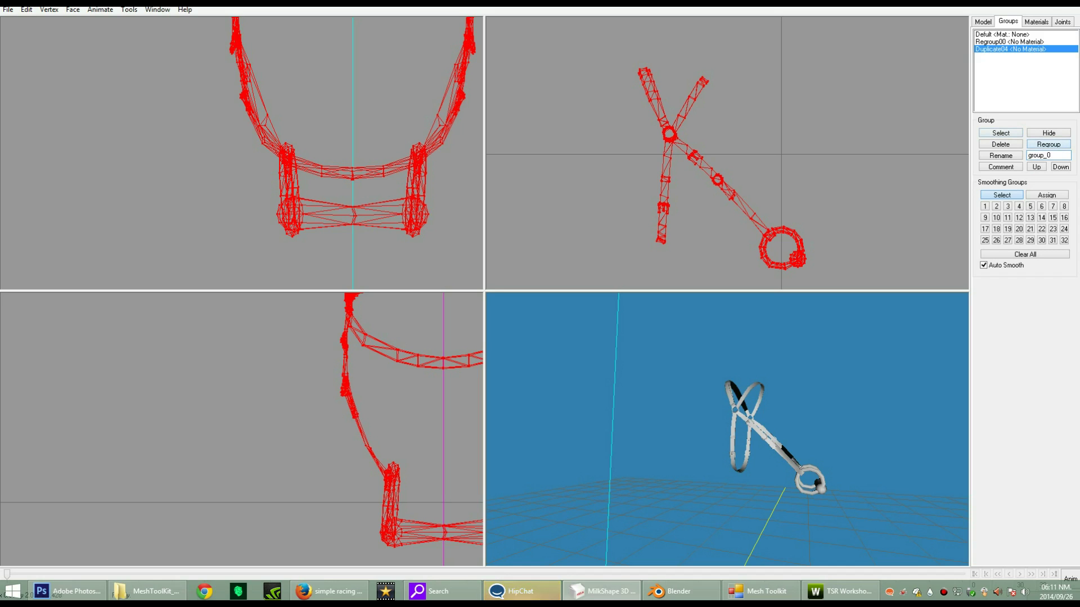
{"action": "left_click", "coordinate": [1048, 144]}
- Show the Defult horse head and inspect the completed harness on it from several angles
{"action": "left_click", "coordinate": [1002, 35]}
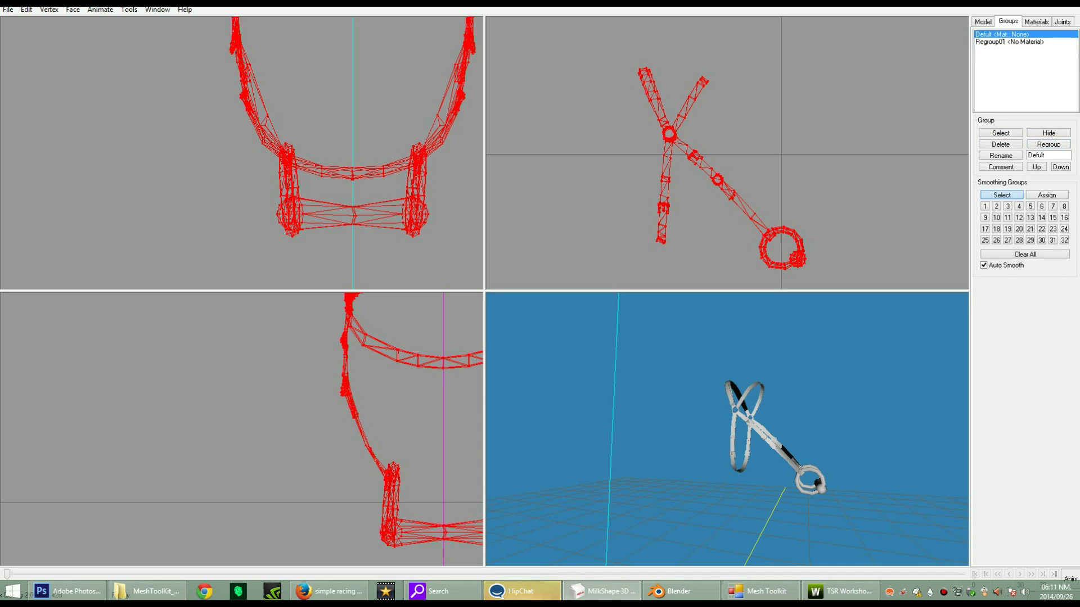
{"action": "left_click", "coordinate": [1048, 133]}
{"action": "mouse_move", "coordinate": [675, 428]}
{"action": "left_mouse_down"}
{"action": "mouse_move", "coordinate": [855, 422]}
{"action": "mouse_move", "coordinate": [667, 433]}
{"action": "left_mouse_up"}
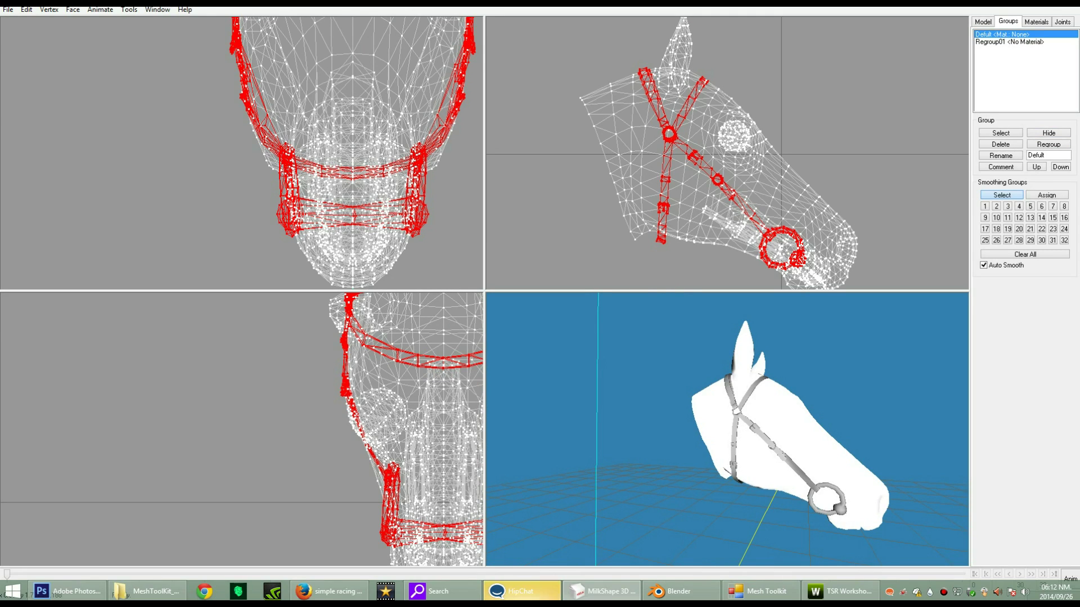
{"action": "left_click_drag", "start_coordinate": [666, 433], "coordinate": [896, 433]}
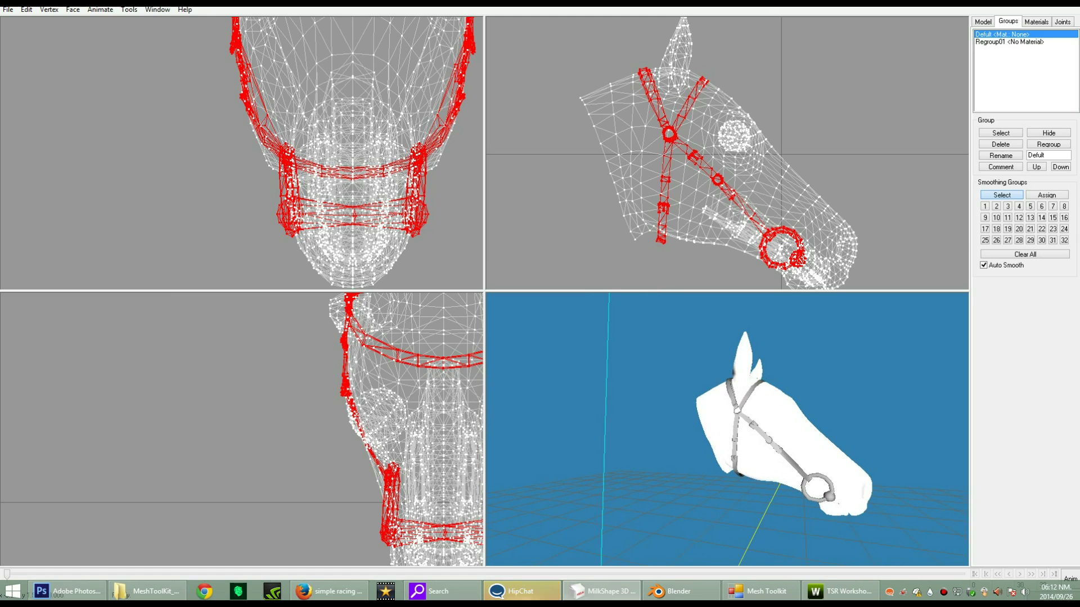